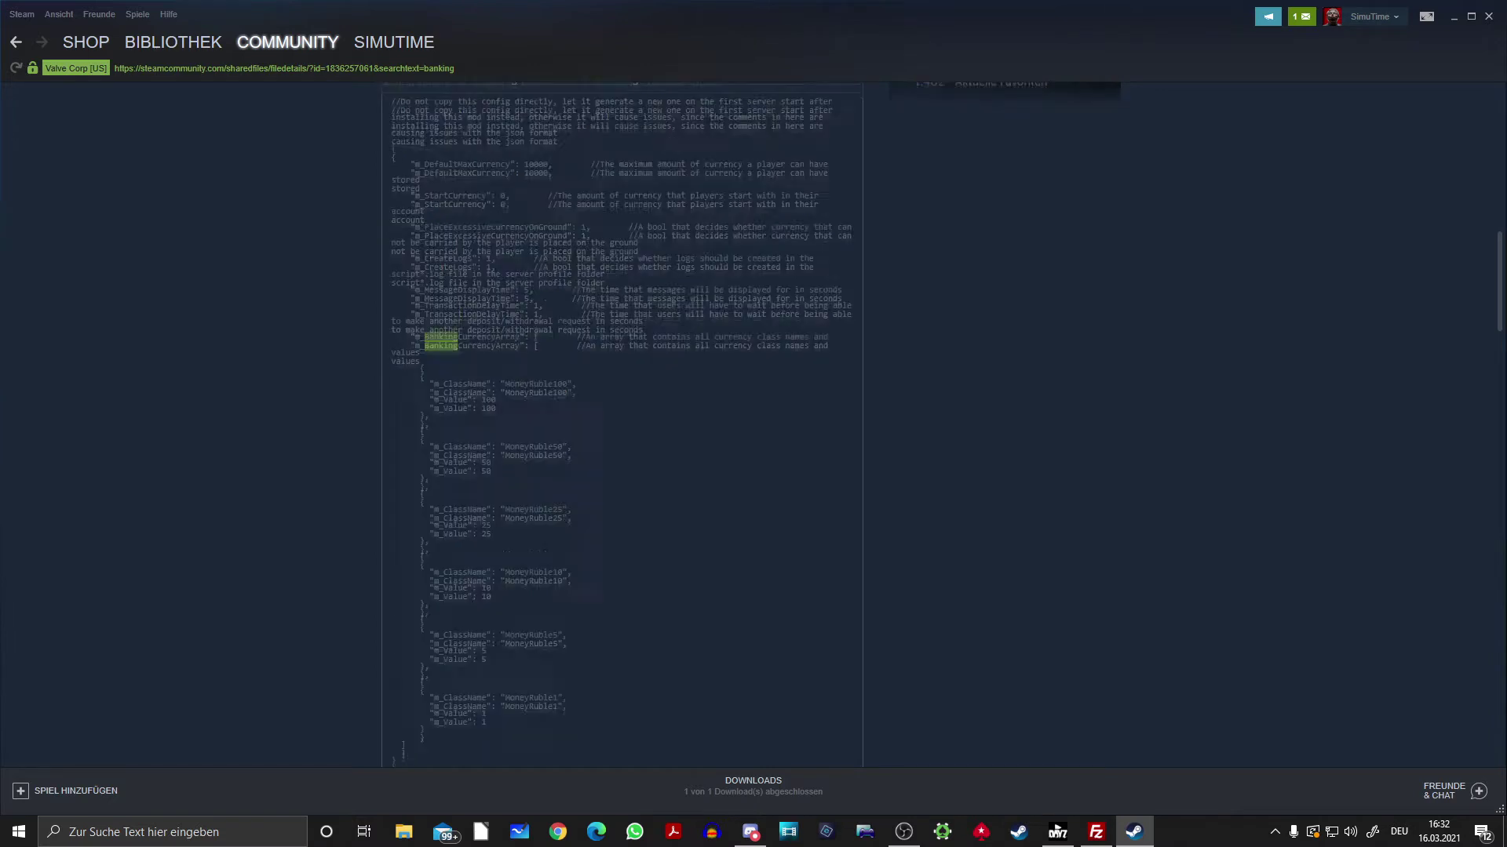
Read the Banking mod description, examining the ATM classnames and the Green Mountain, Kumyrna, Stary and Klen ATM positions.
scroll(614, 425, "down", 6)
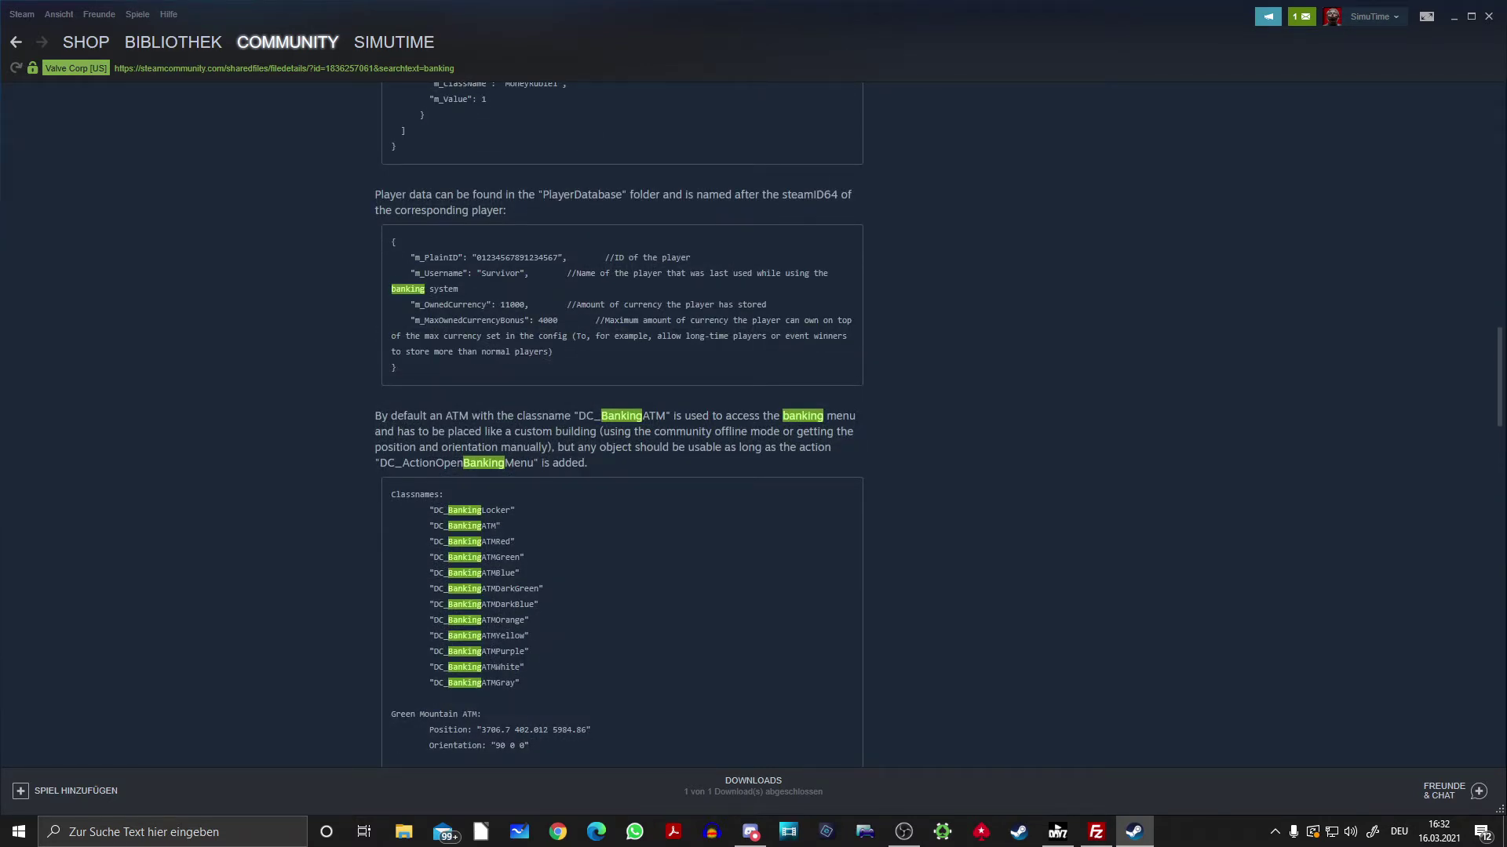
scroll(619, 424, "down", 3)
left_click_drag(427, 275, 519, 449)
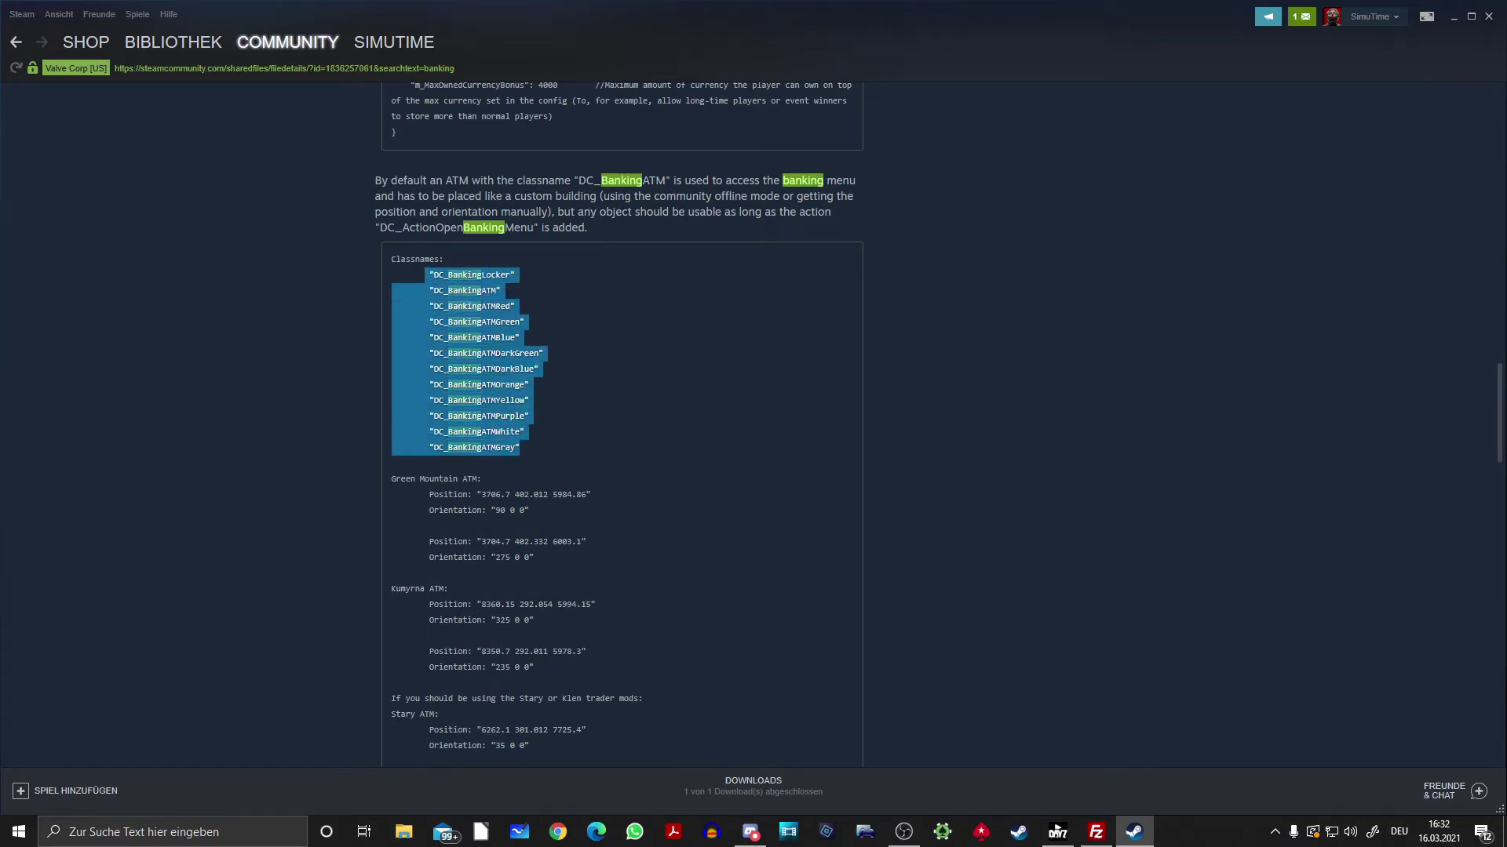
scroll(619, 424, "down", 2)
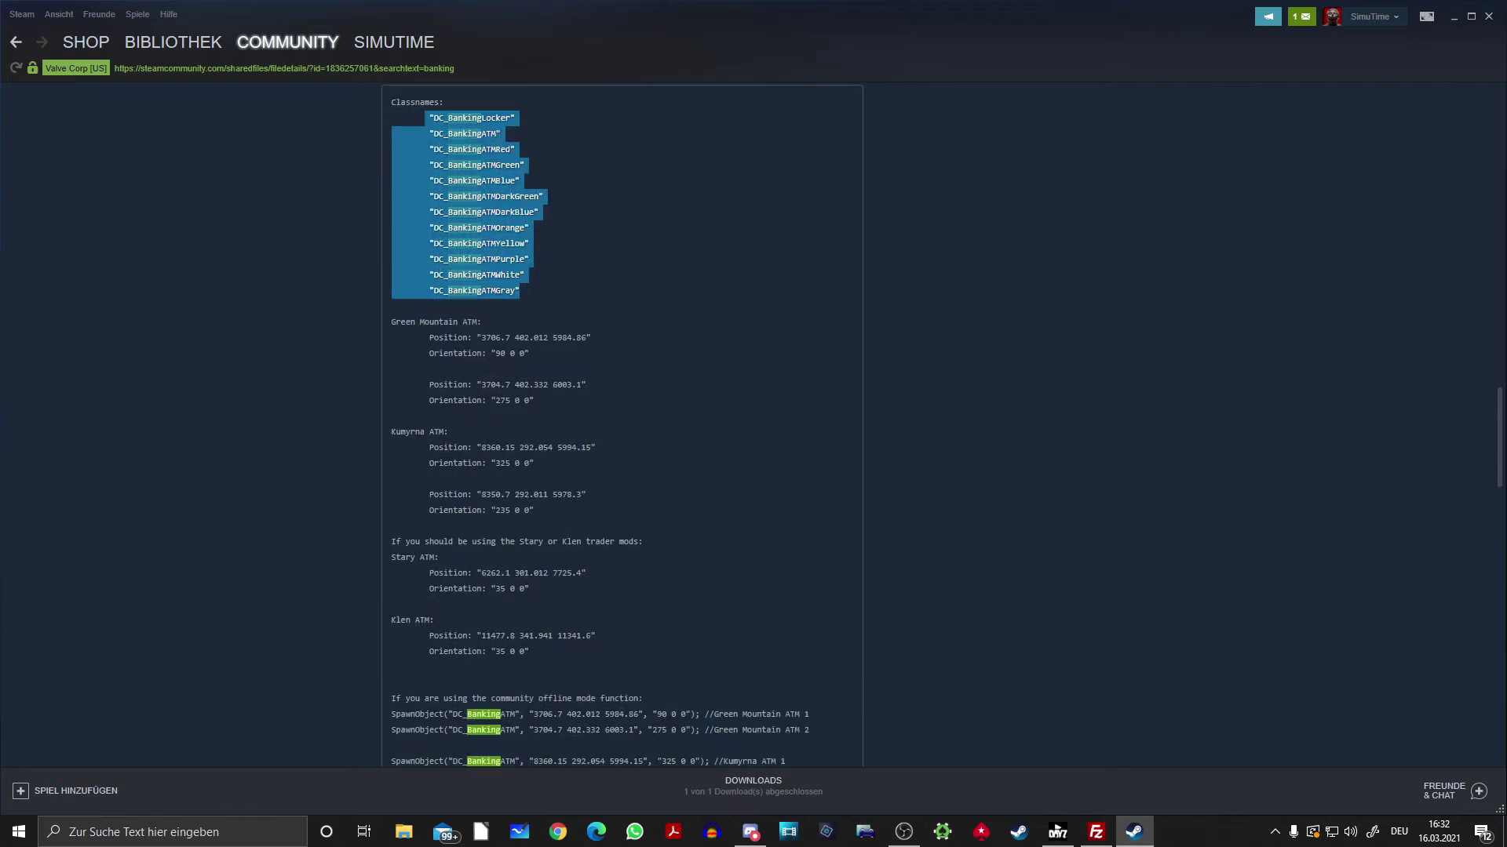
left_click_drag(391, 321, 591, 338)
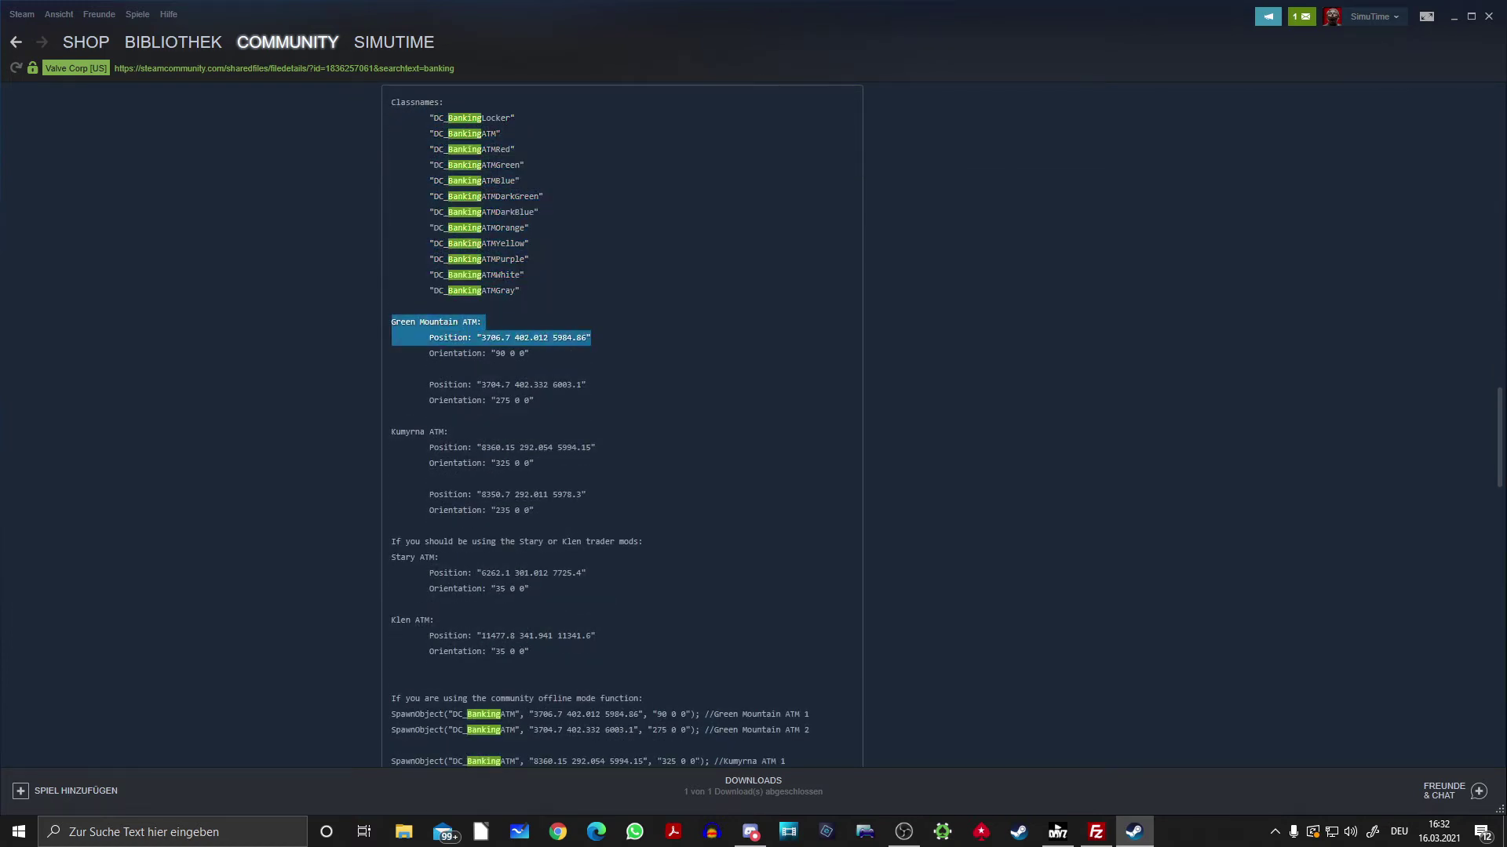
scroll(622, 425, "down", 2)
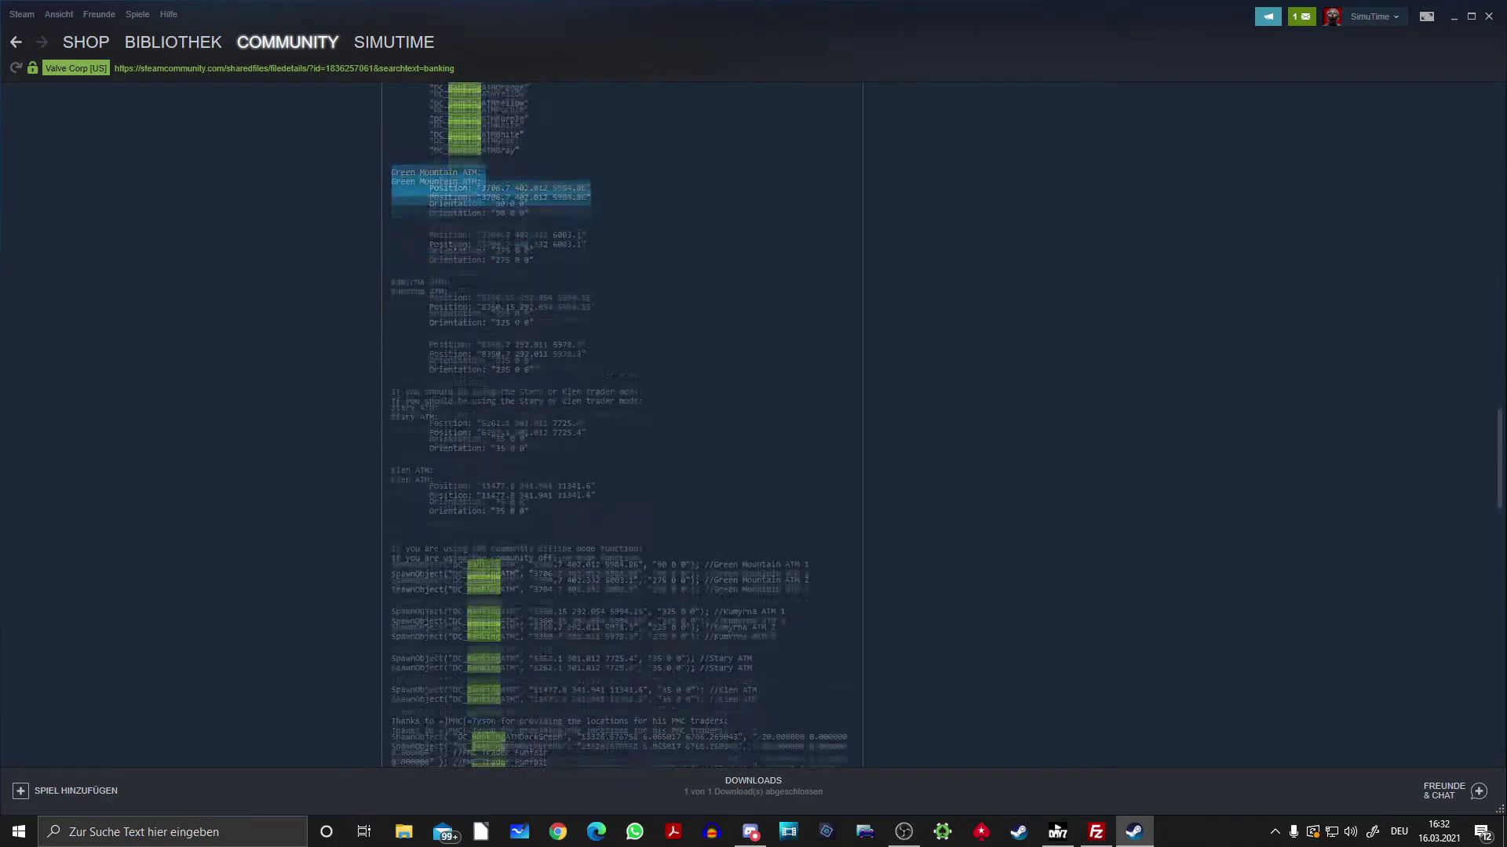
left_click_drag(392, 275, 534, 354)
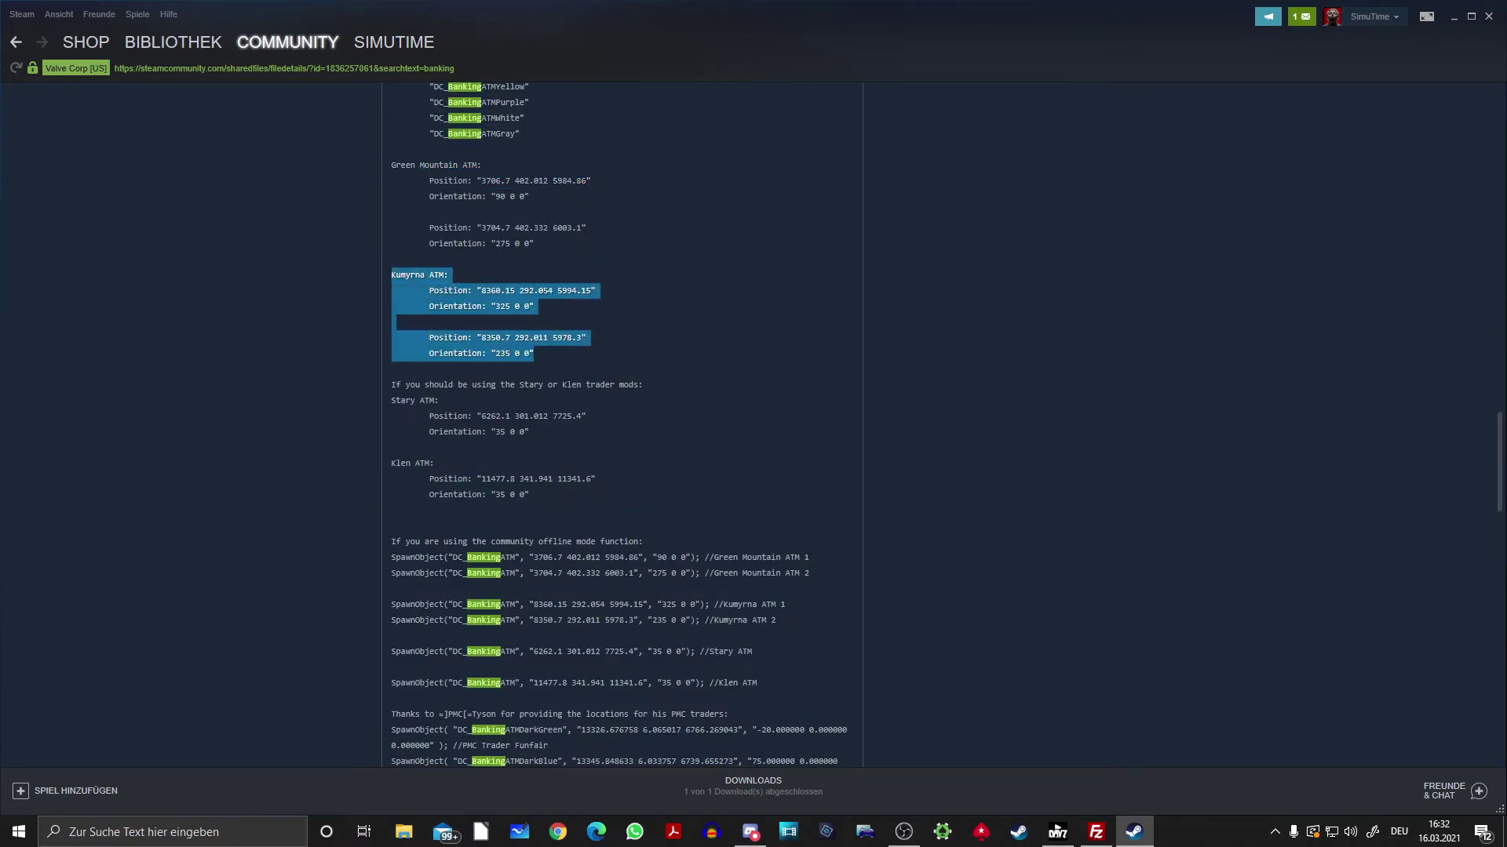
scroll(620, 425, "down", 2)
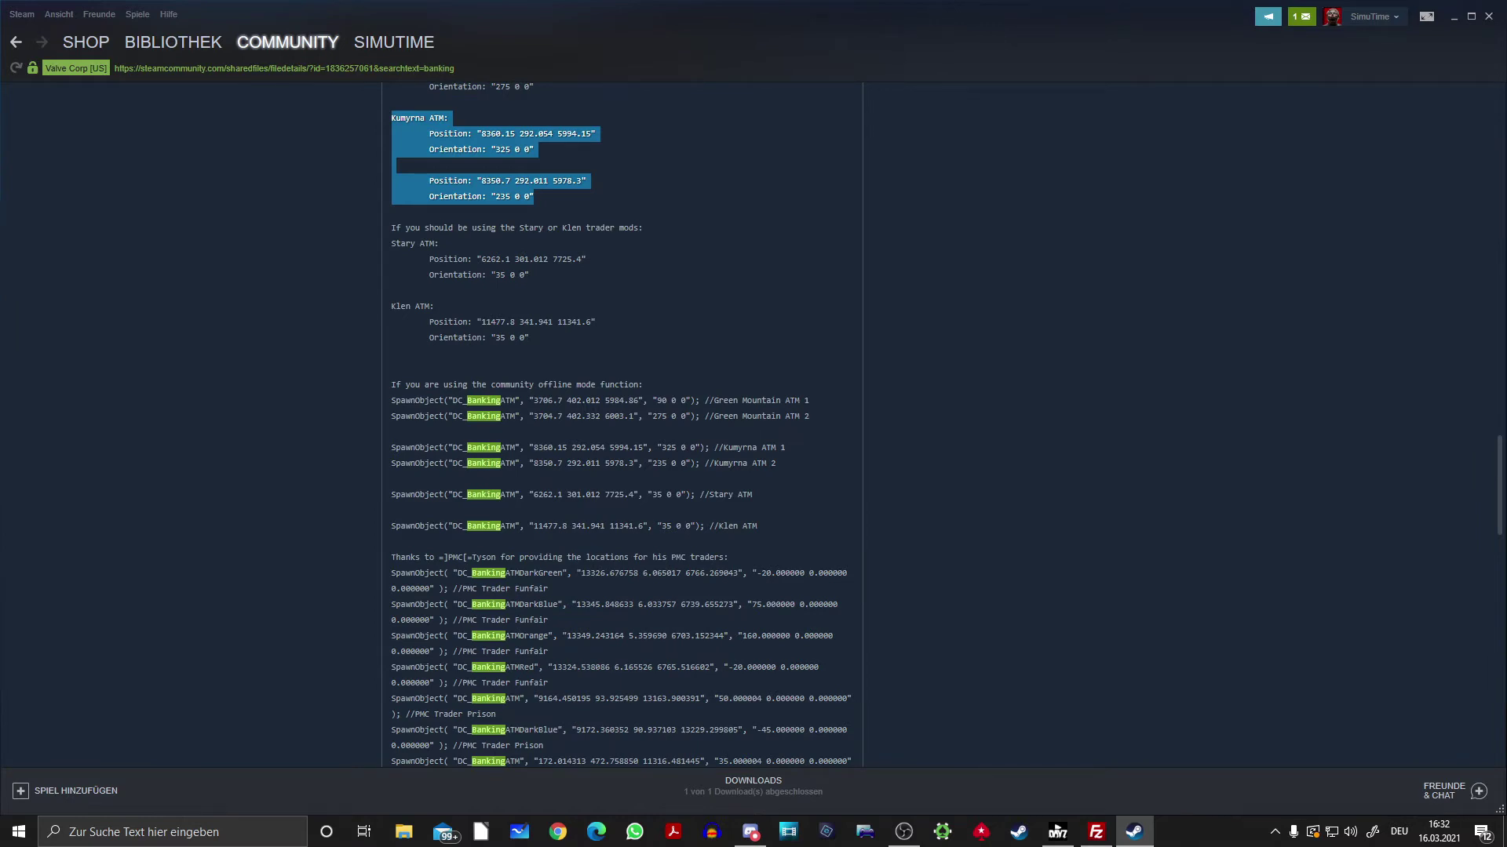
left_click_drag(396, 243, 438, 243)
left_click_drag(392, 306, 487, 306)
scroll(433, 306, "down", 1)
scroll(488, 306, "down", 9)
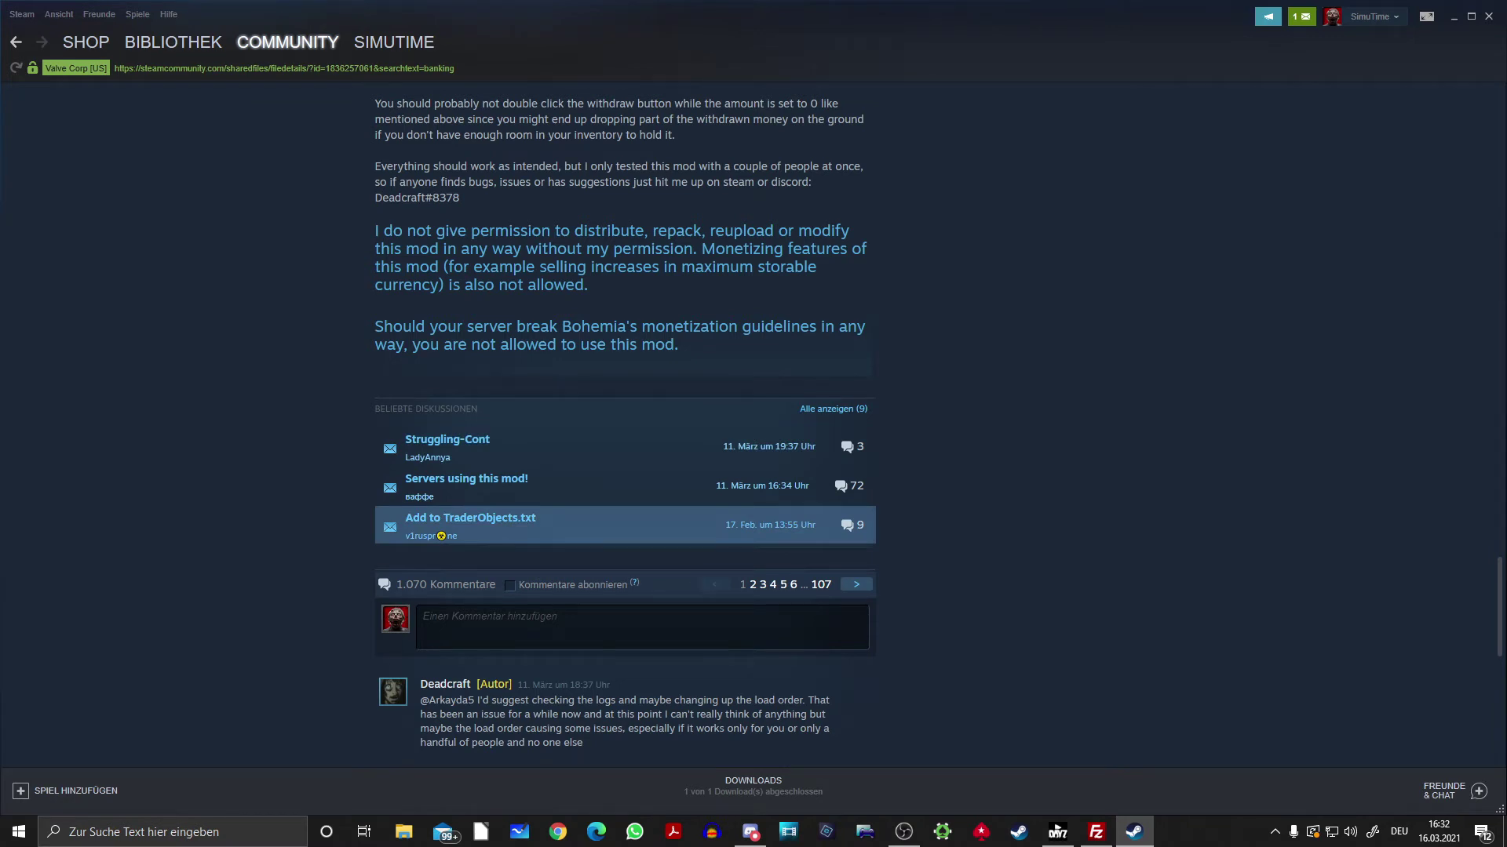
Open the "Add to TraderObjects.txt" discussion and examine its ATM object, position and orientation entries.
left_click(470, 518)
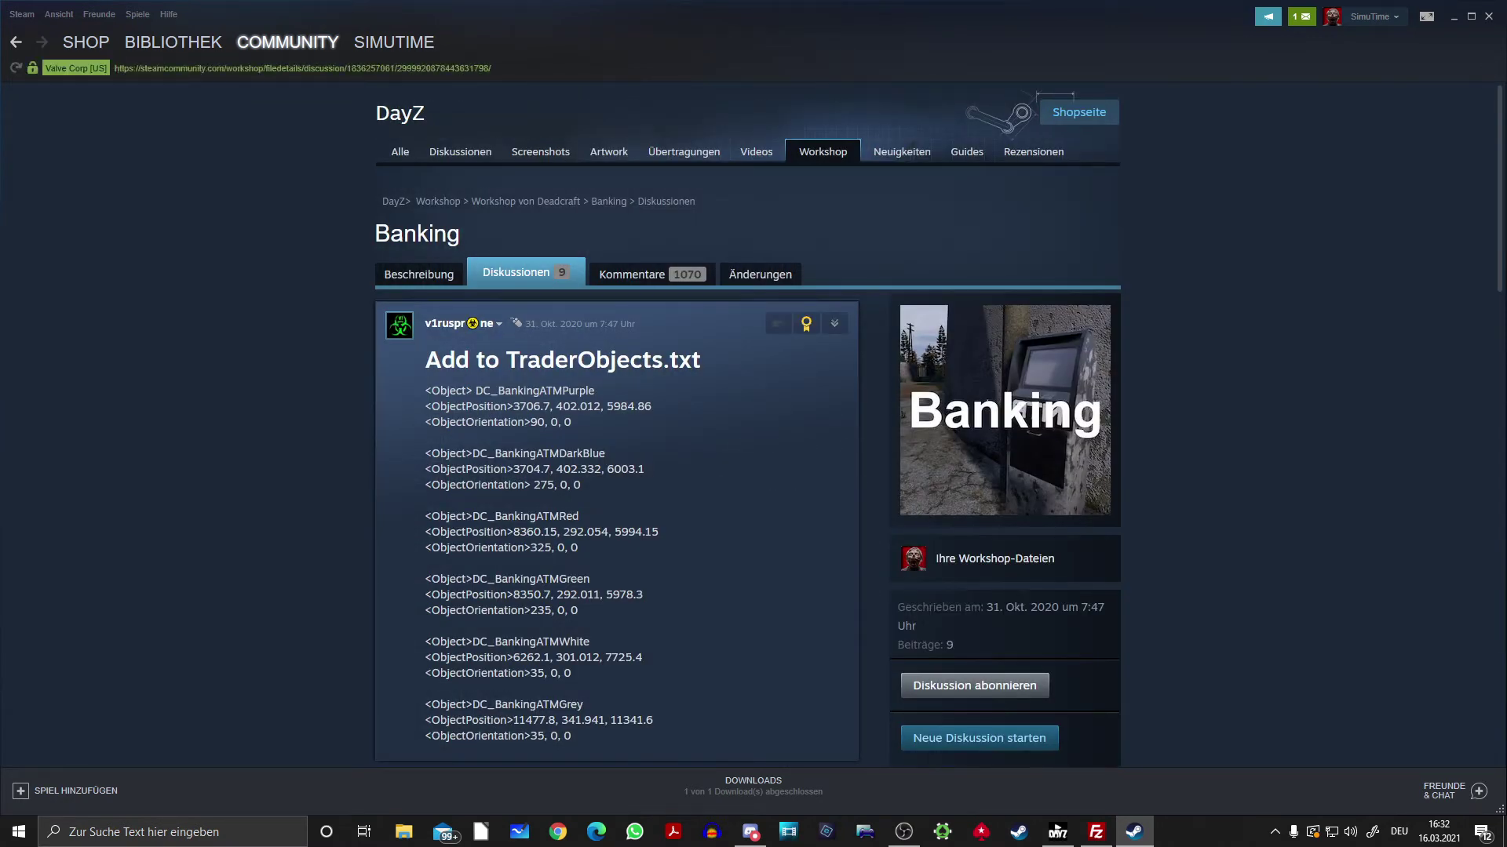
scroll(616, 470, "down", 7)
scroll(616, 470, "up", 6)
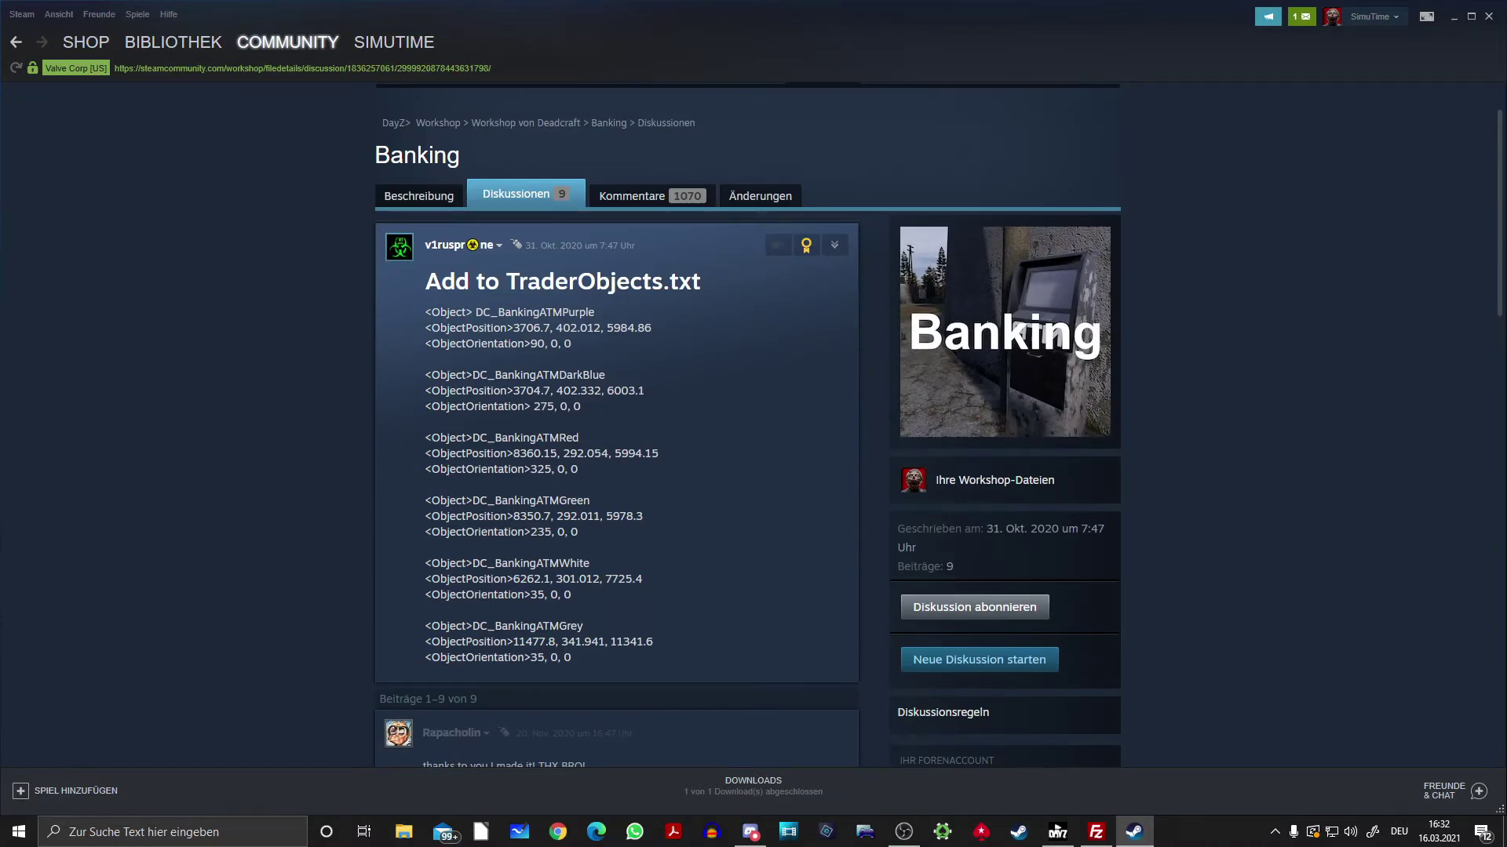
scroll(616, 471, "down", 6)
scroll(616, 470, "up", 8)
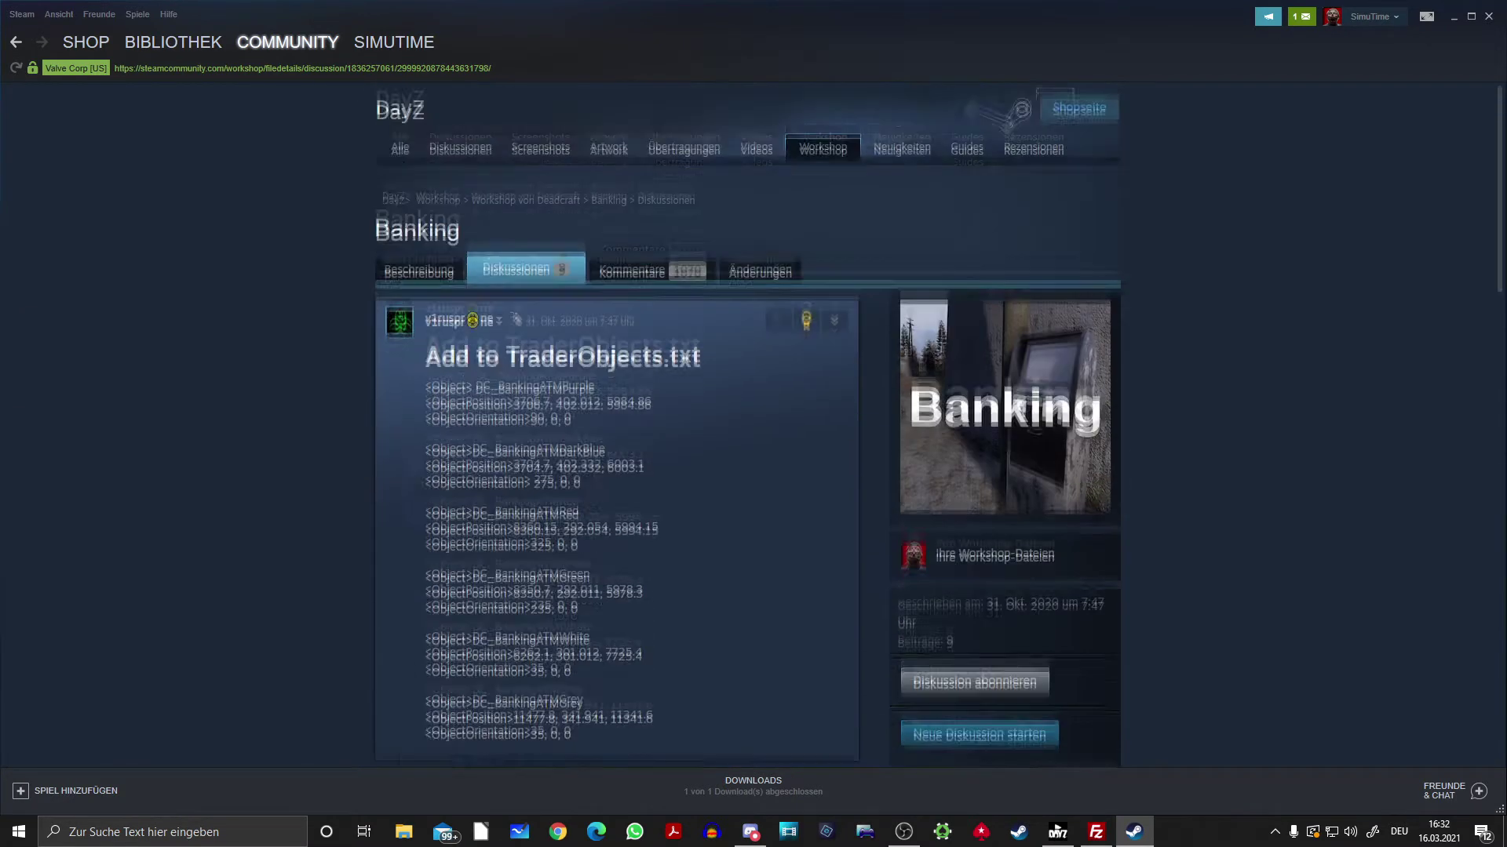
Switch to the DayZ Launcher, check the activated mods list for Banking, and minimise the launcher.
key("alt+Tab")
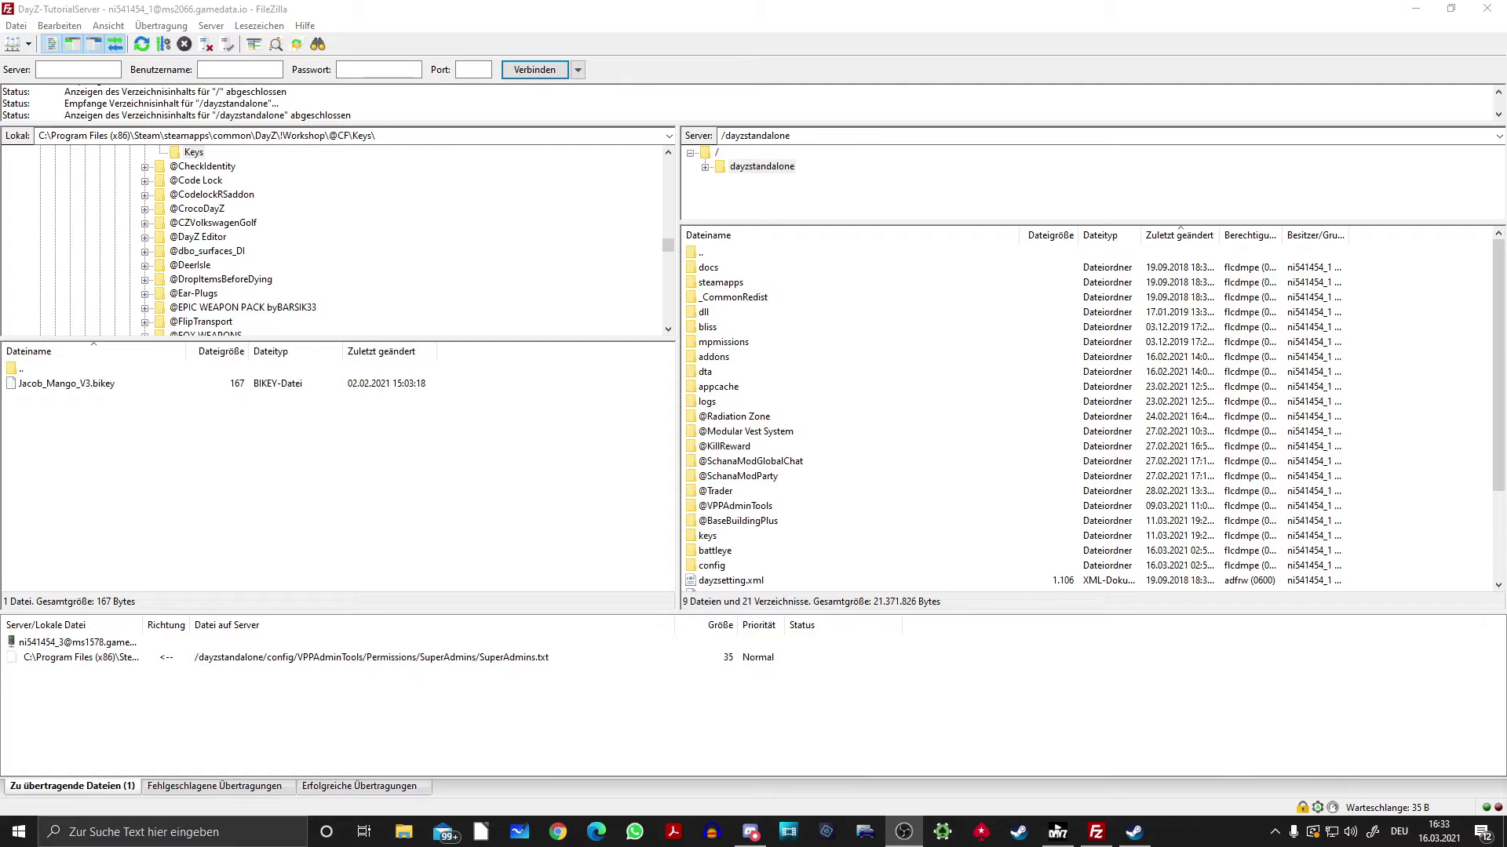
left_click(1057, 832)
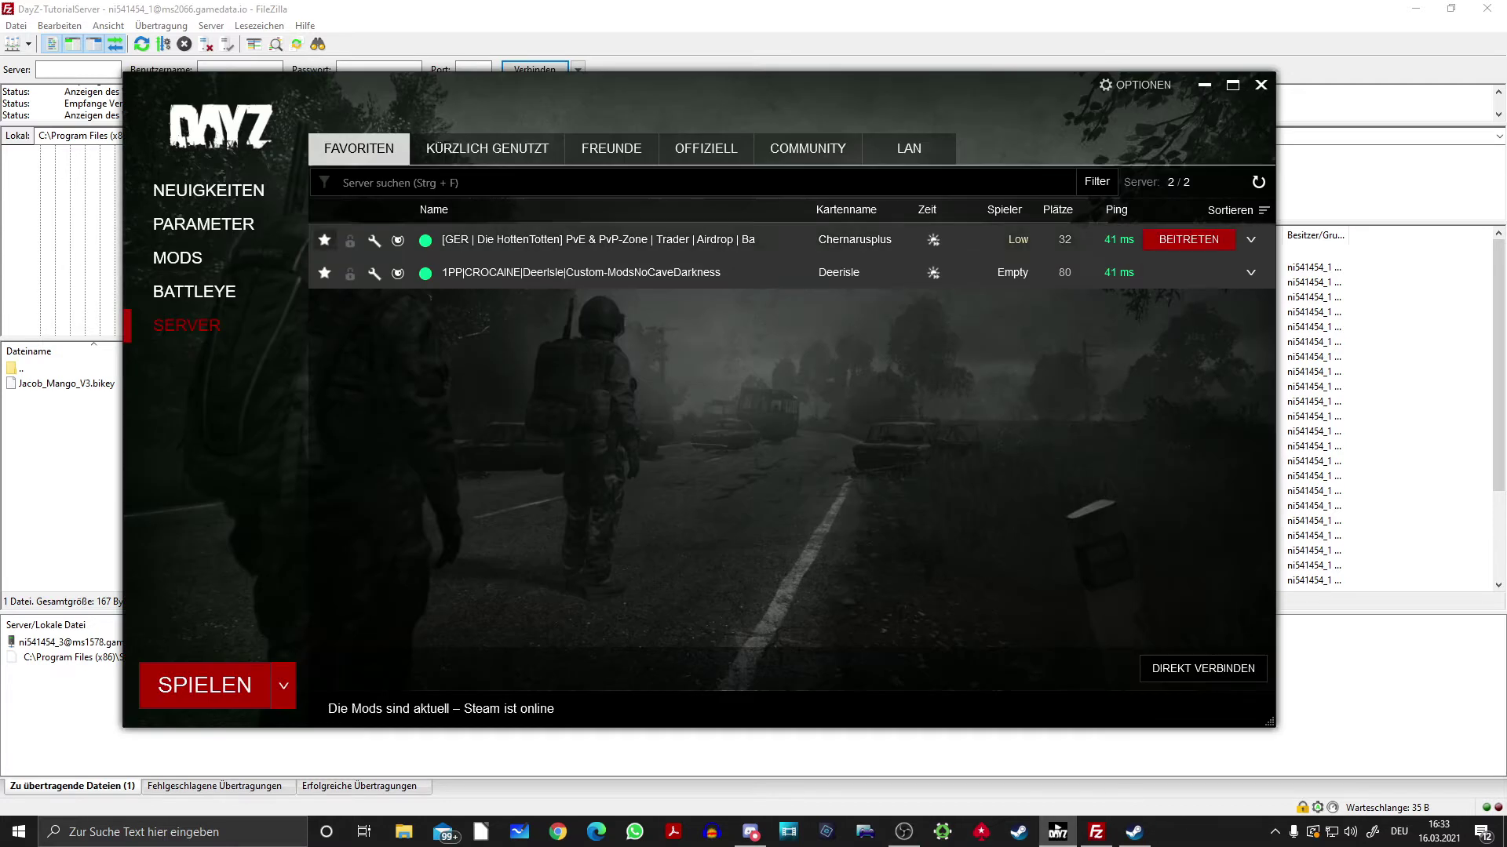
left_click(178, 257)
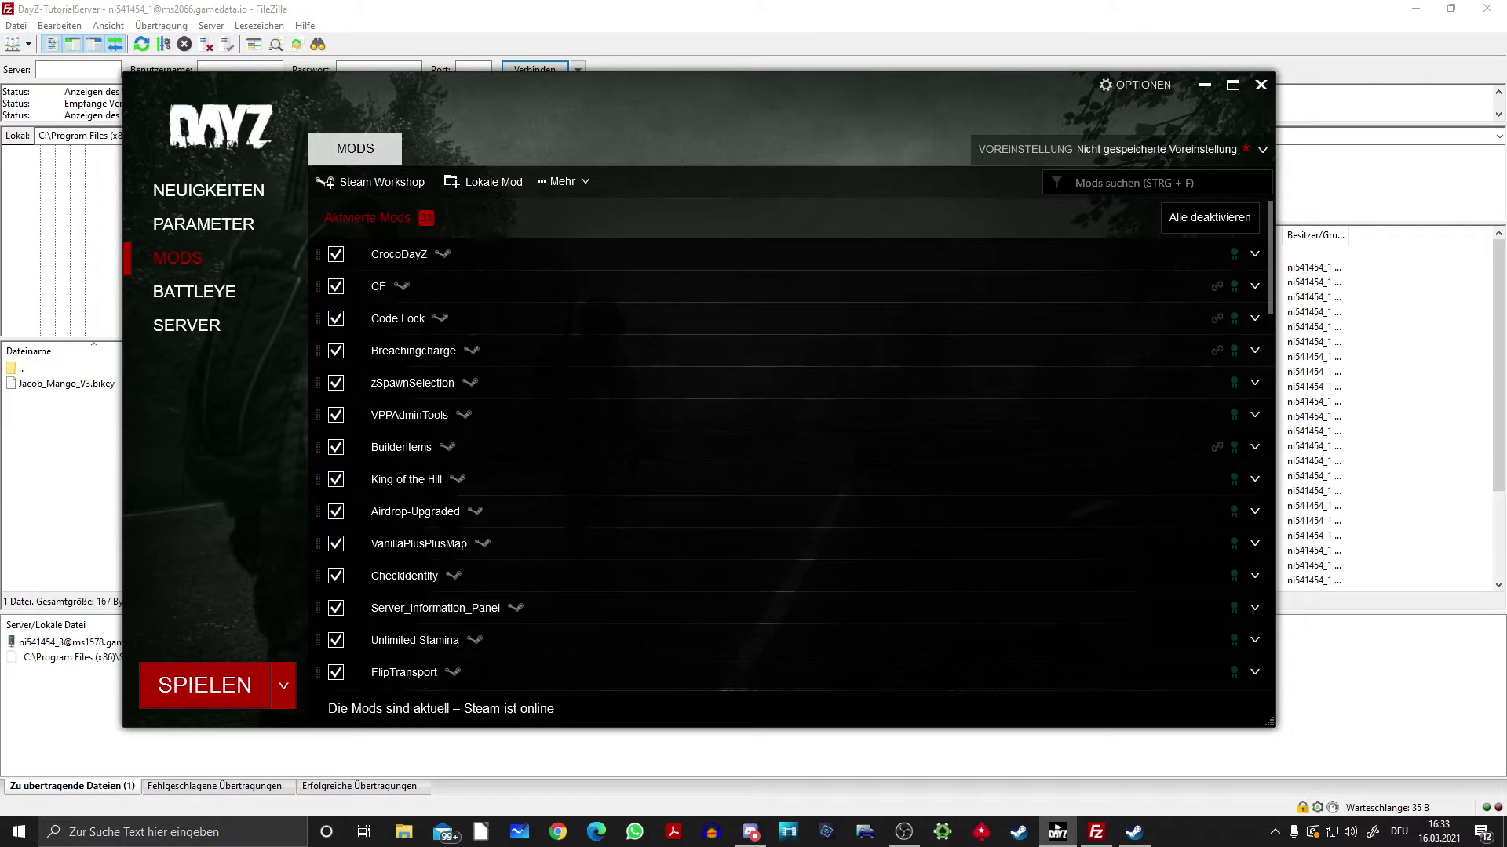
scroll(784, 351, "down", 2)
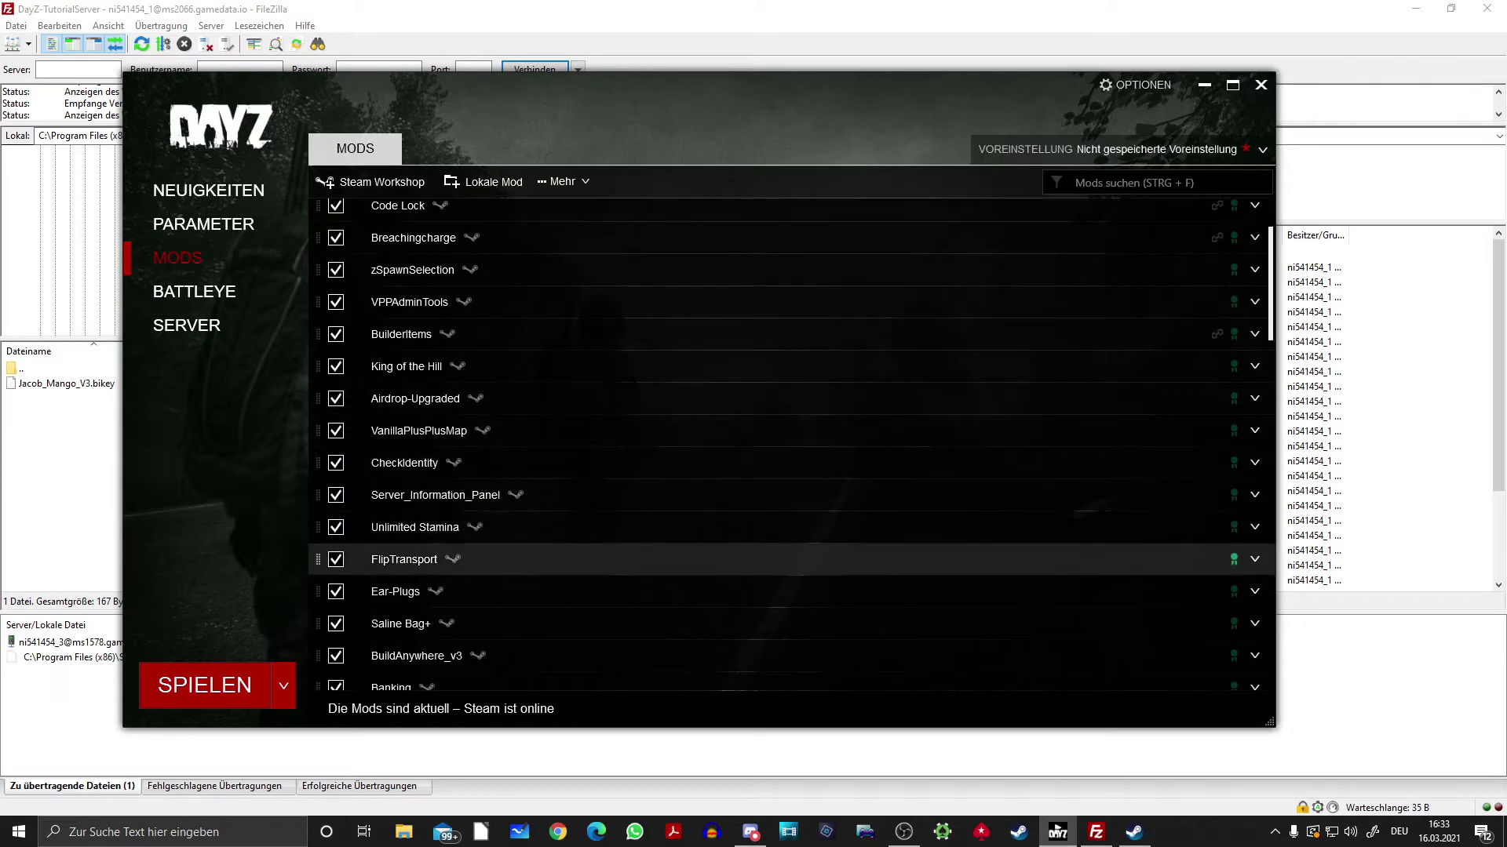
scroll(784, 563, "down", 1)
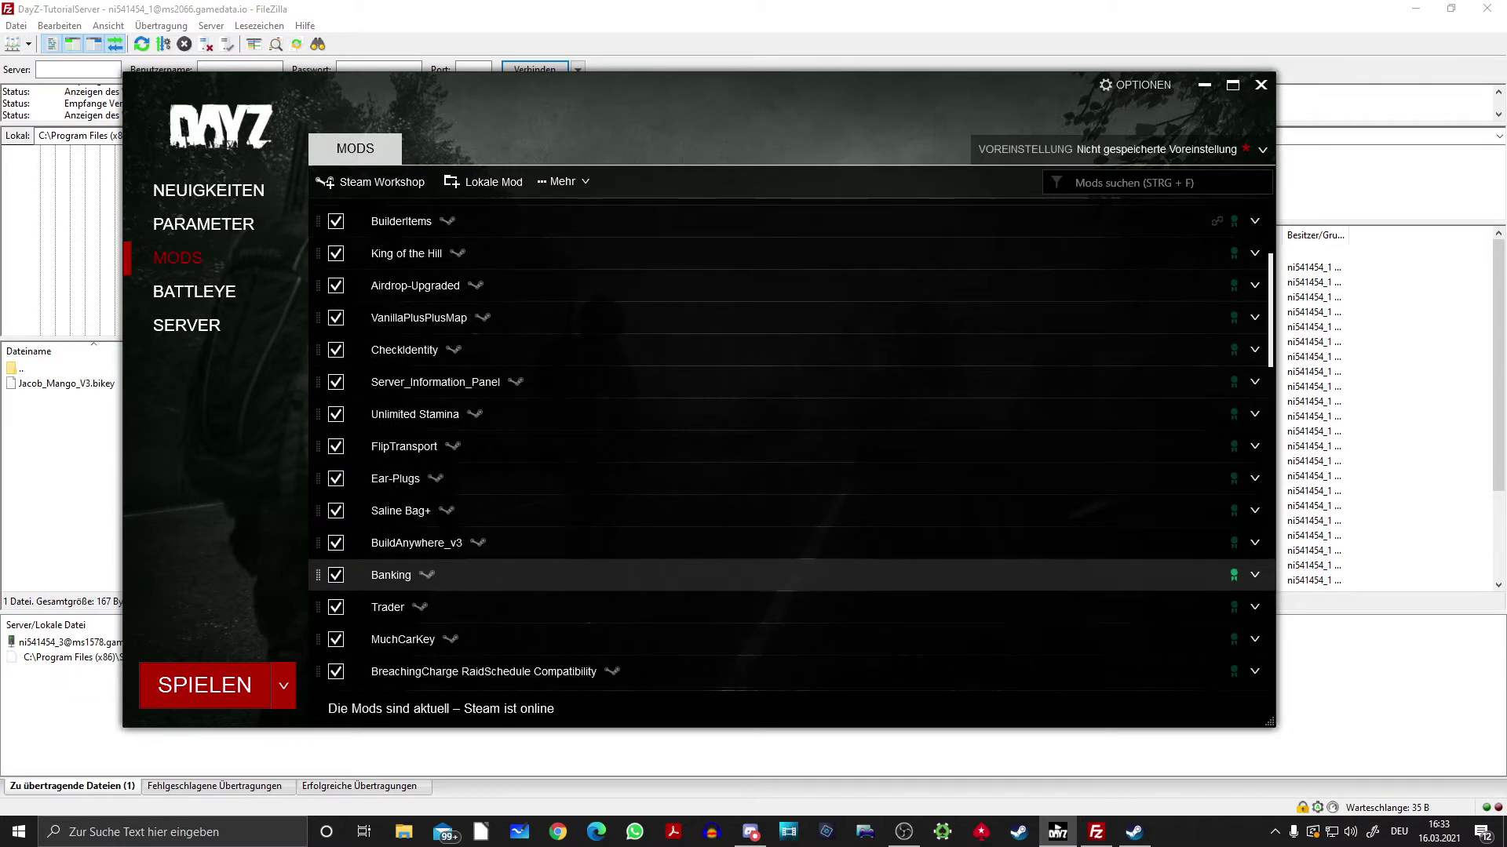
left_click(1205, 84)
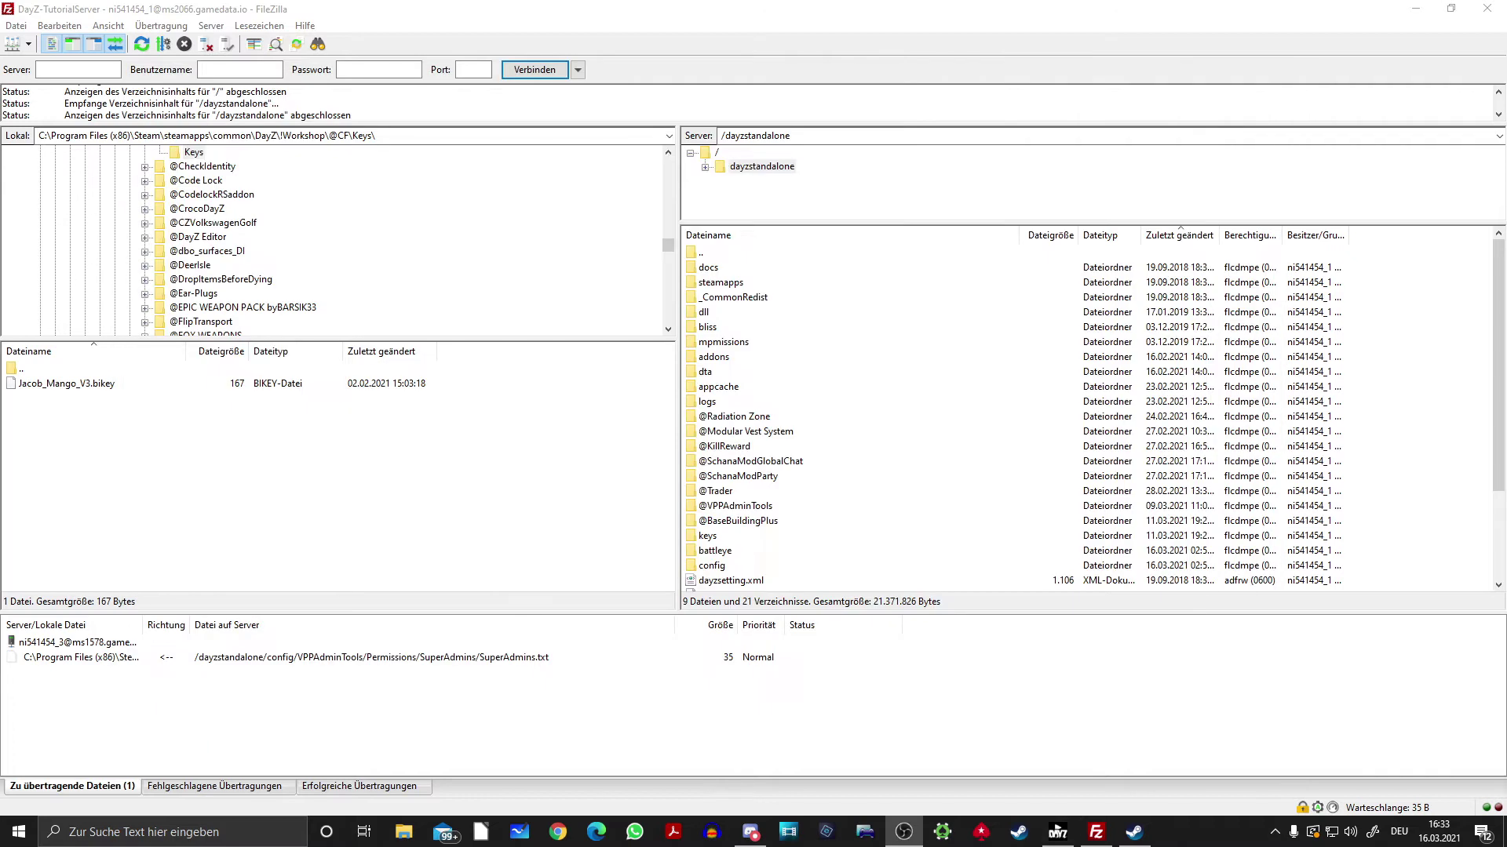
scroll(337, 239, "up", 2)
left_click(179, 250)
scroll(337, 239, "up", 8)
scroll(337, 239, "down", 2)
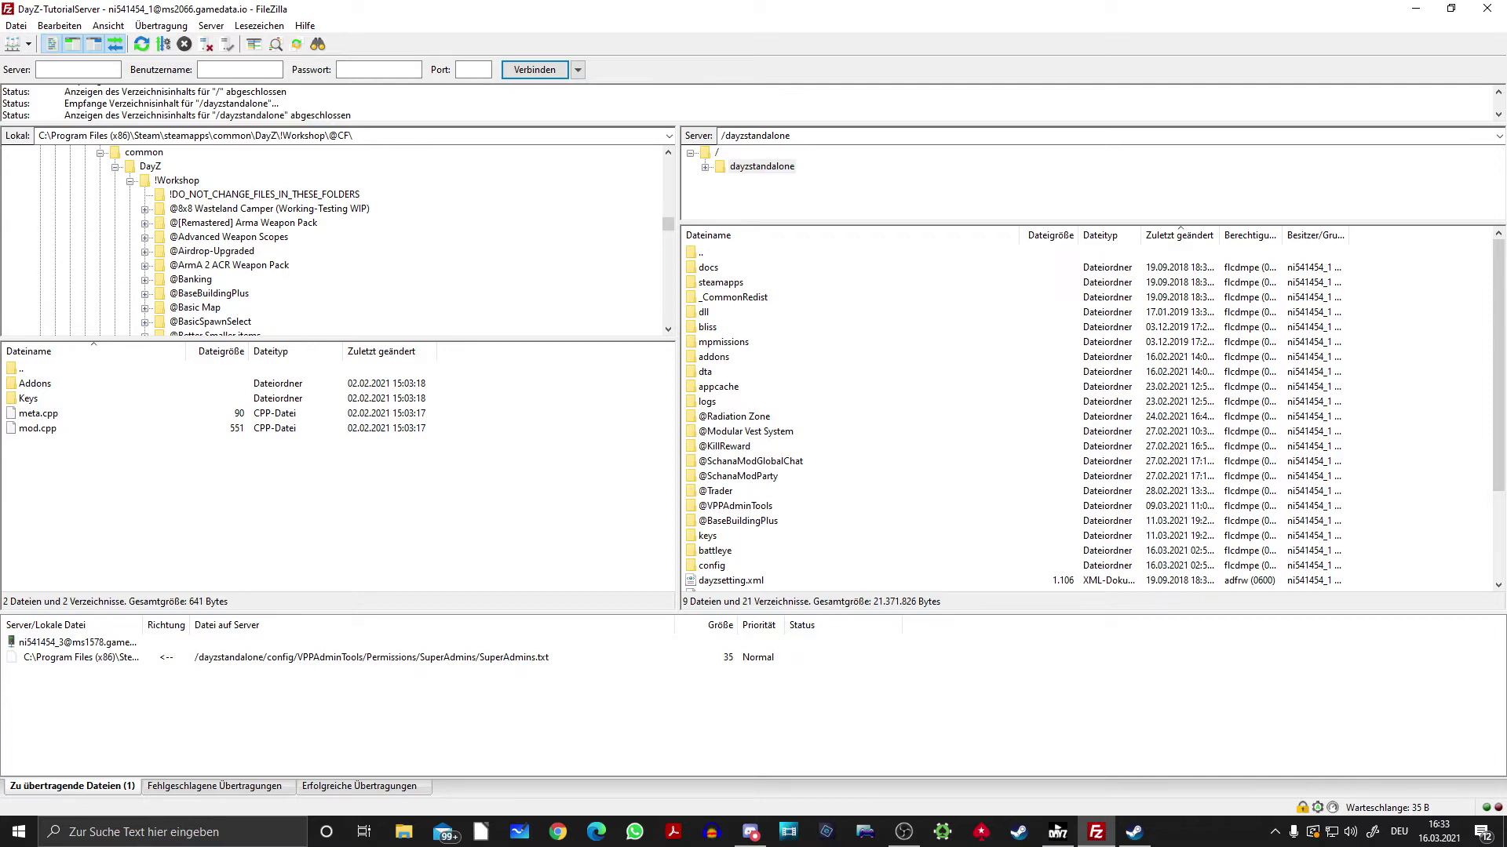
scroll(337, 239, "down", 2)
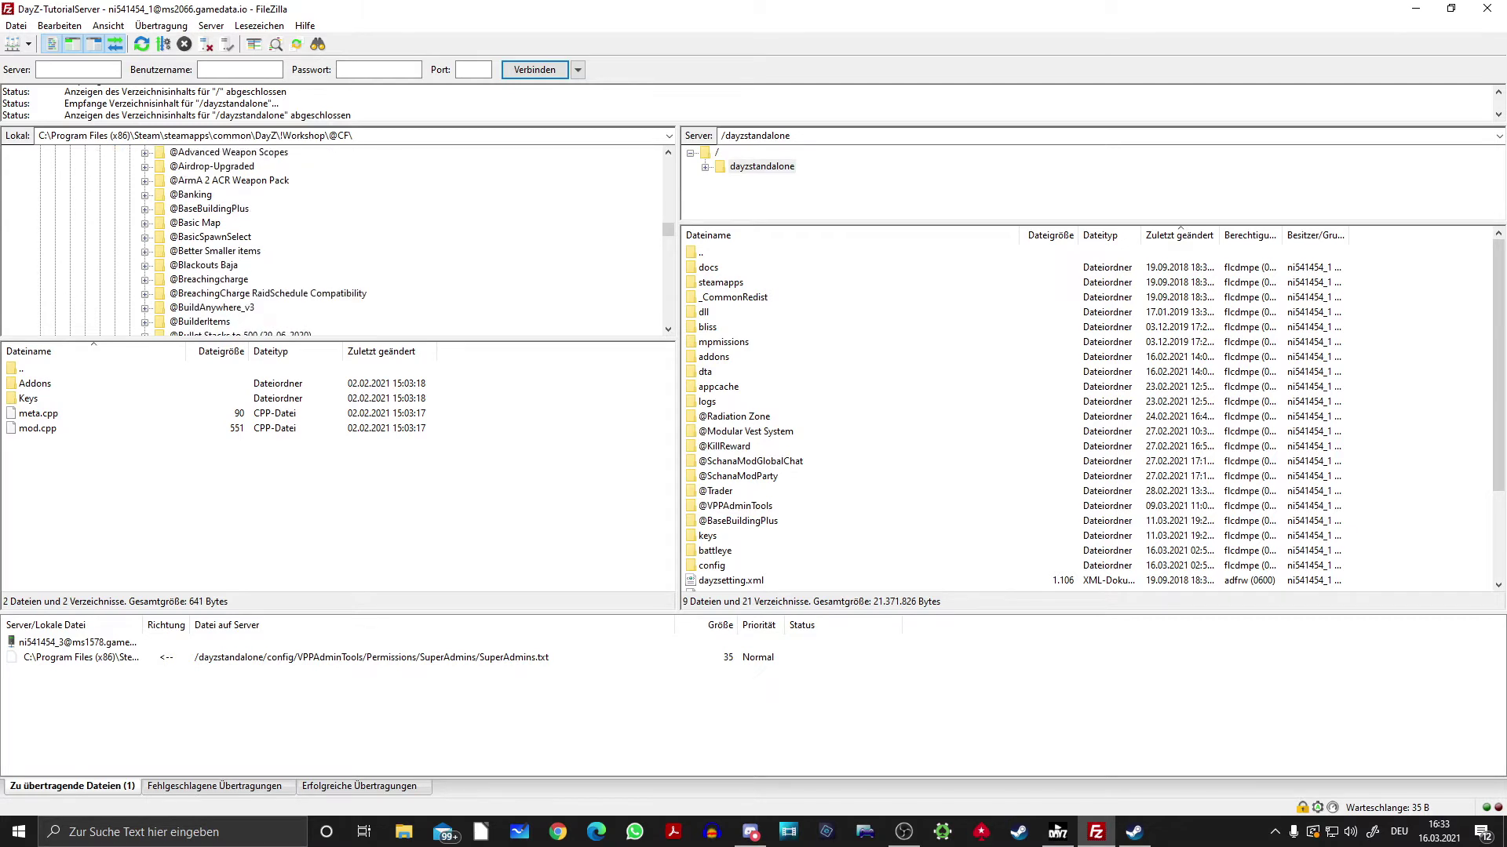
scroll(338, 240, "down", 1)
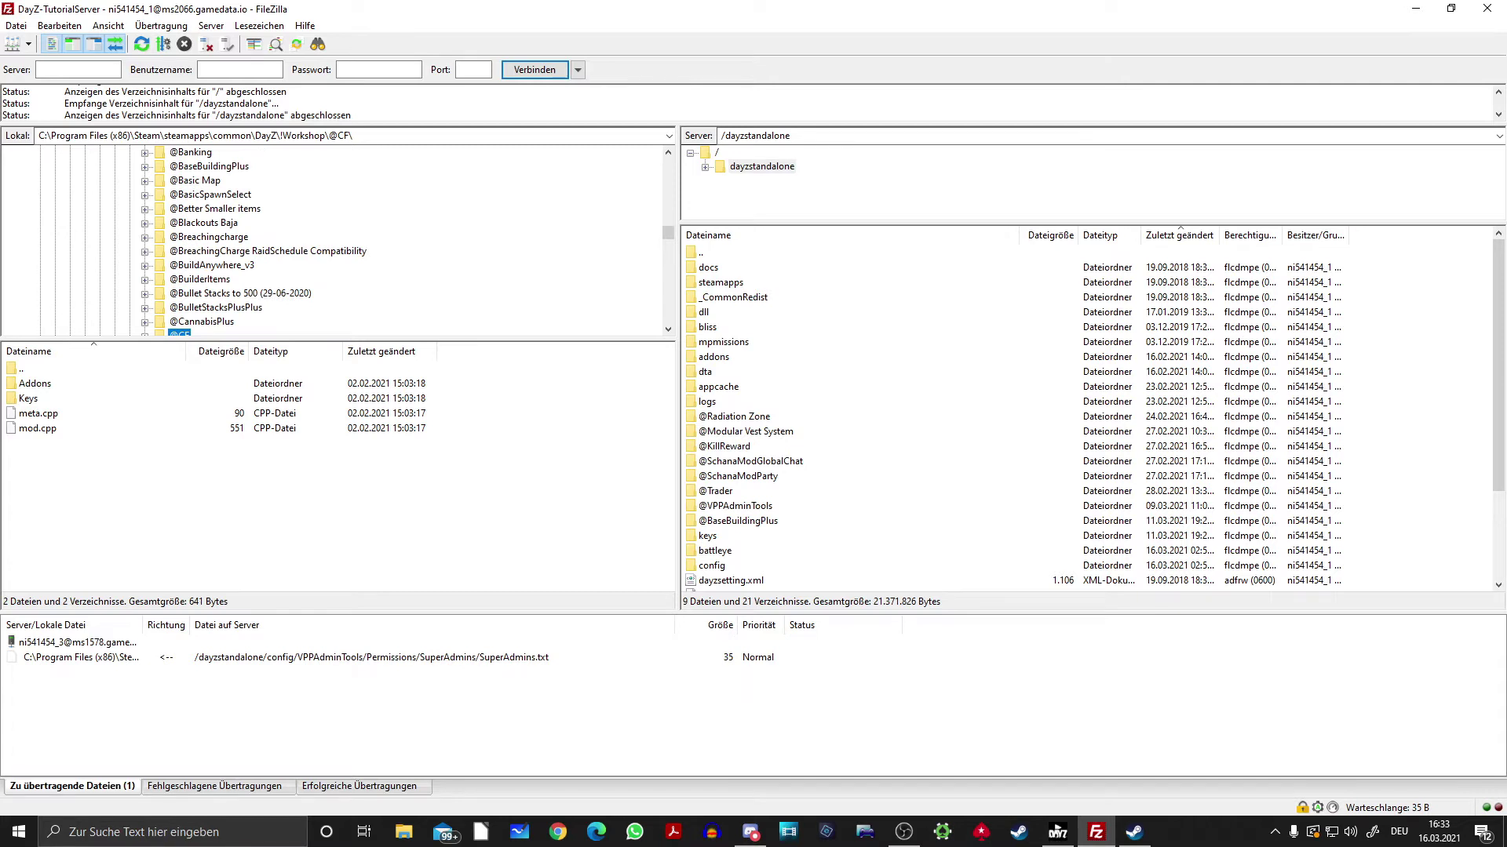
scroll(338, 239, "down", 1)
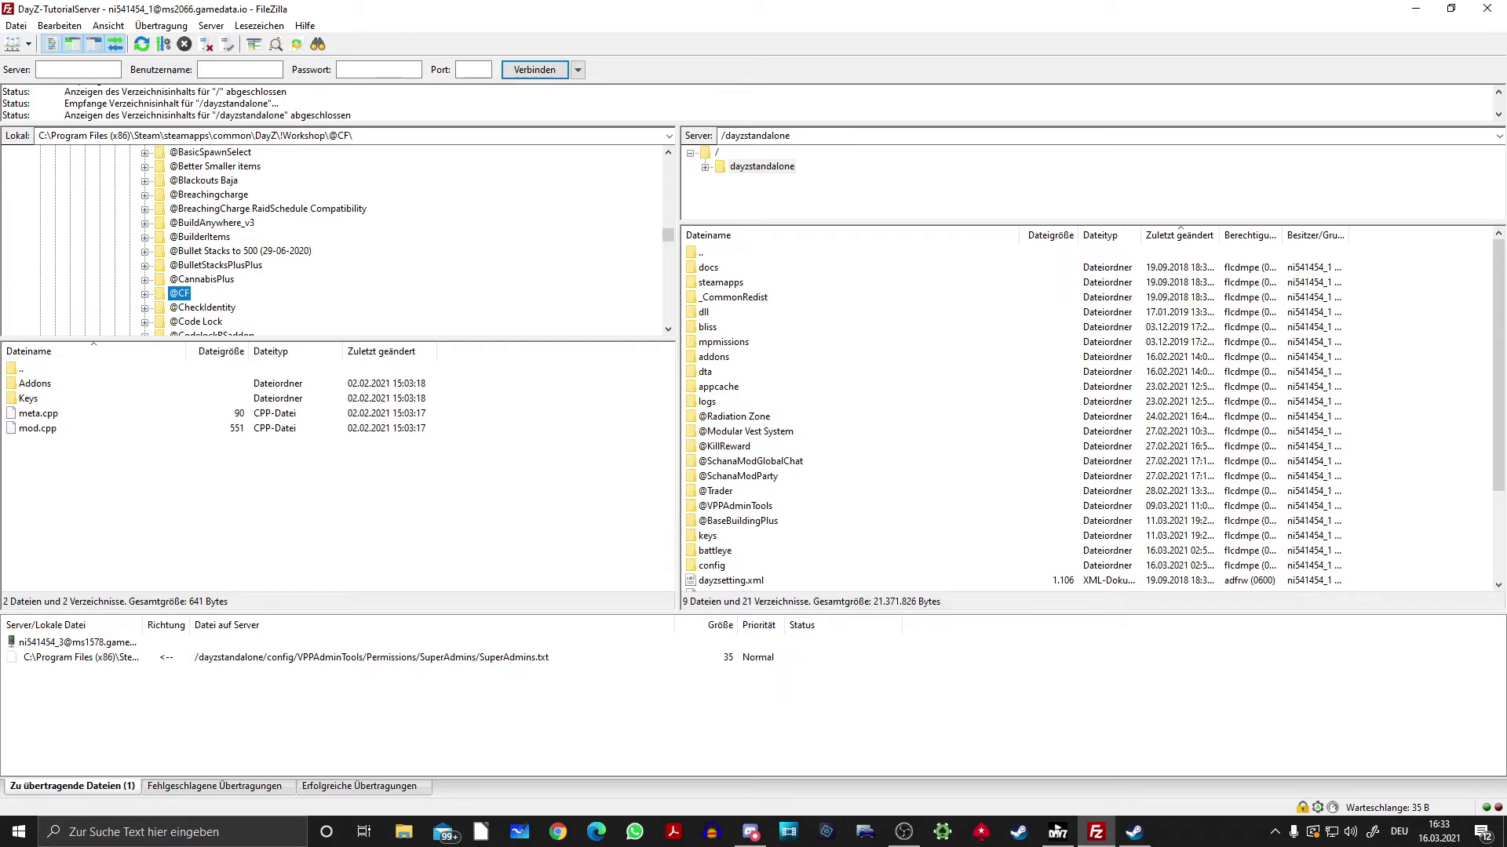
Sort the dayzstandalone server directory by file name and select the config folder.
left_click(850, 235)
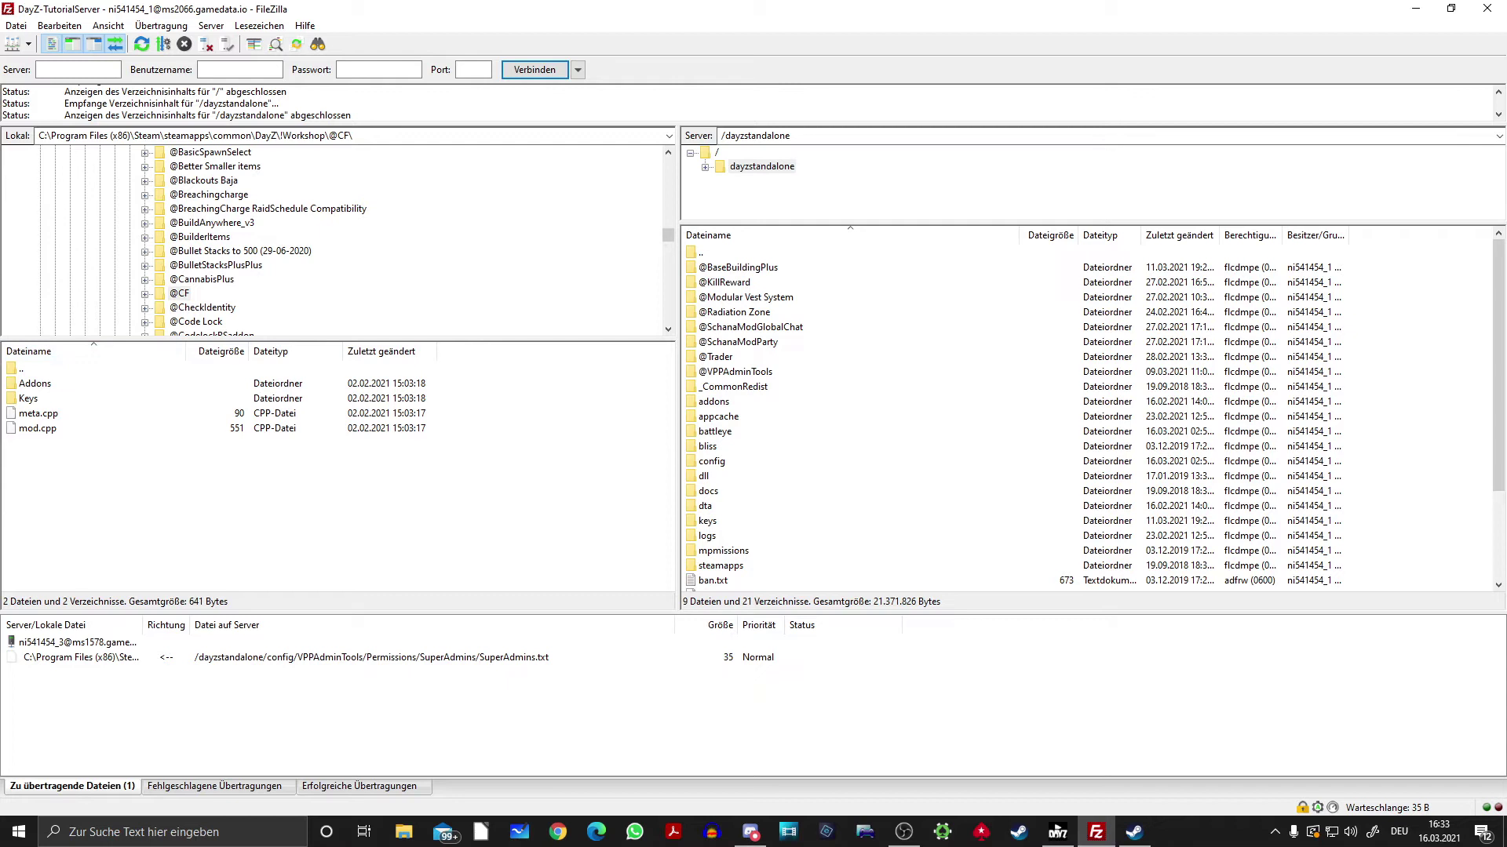
scroll(1020, 416, "down", 1)
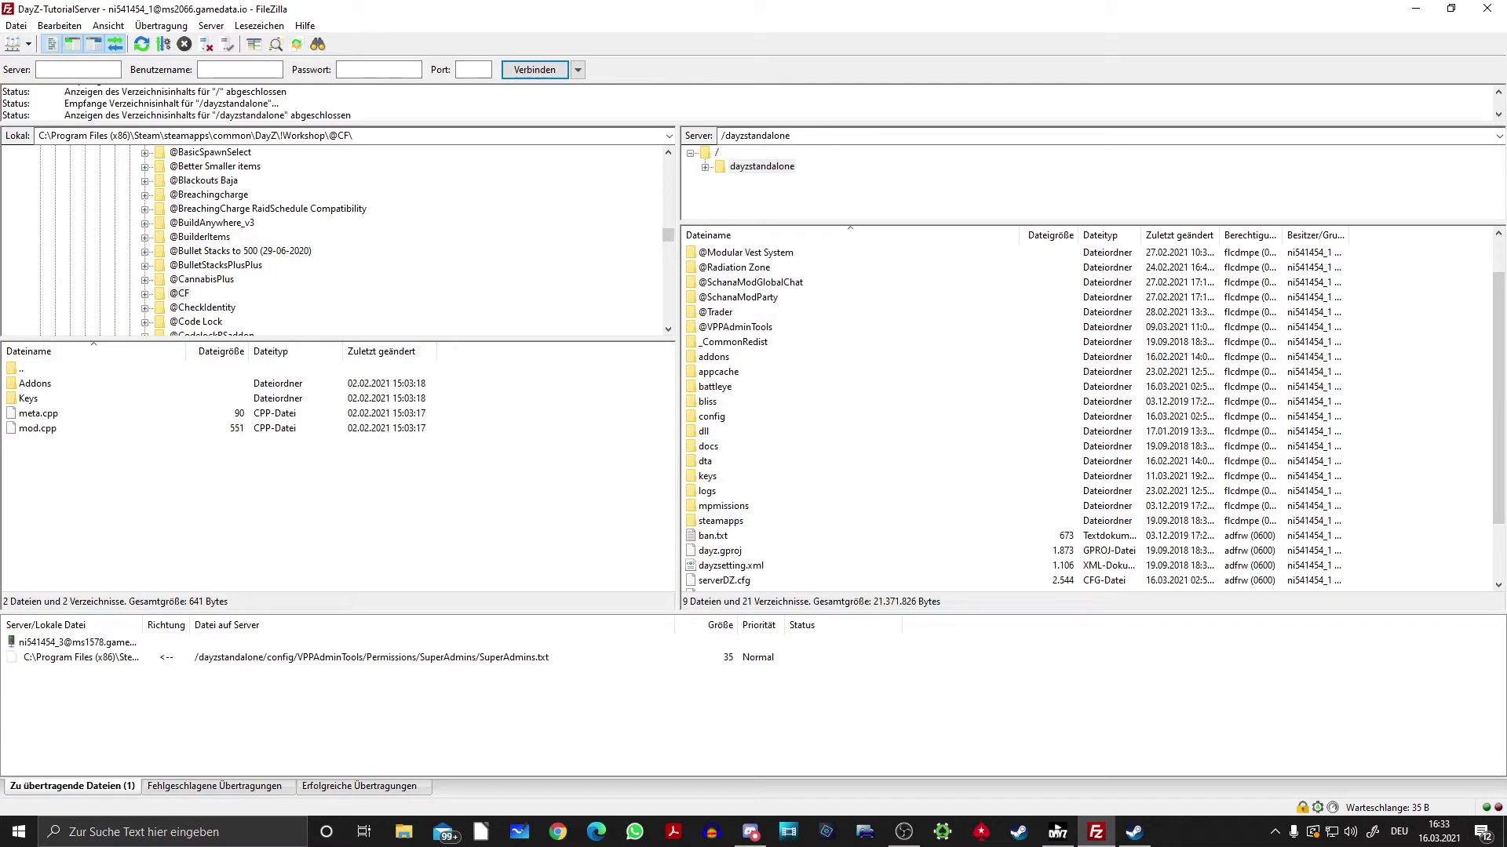
left_click(712, 416)
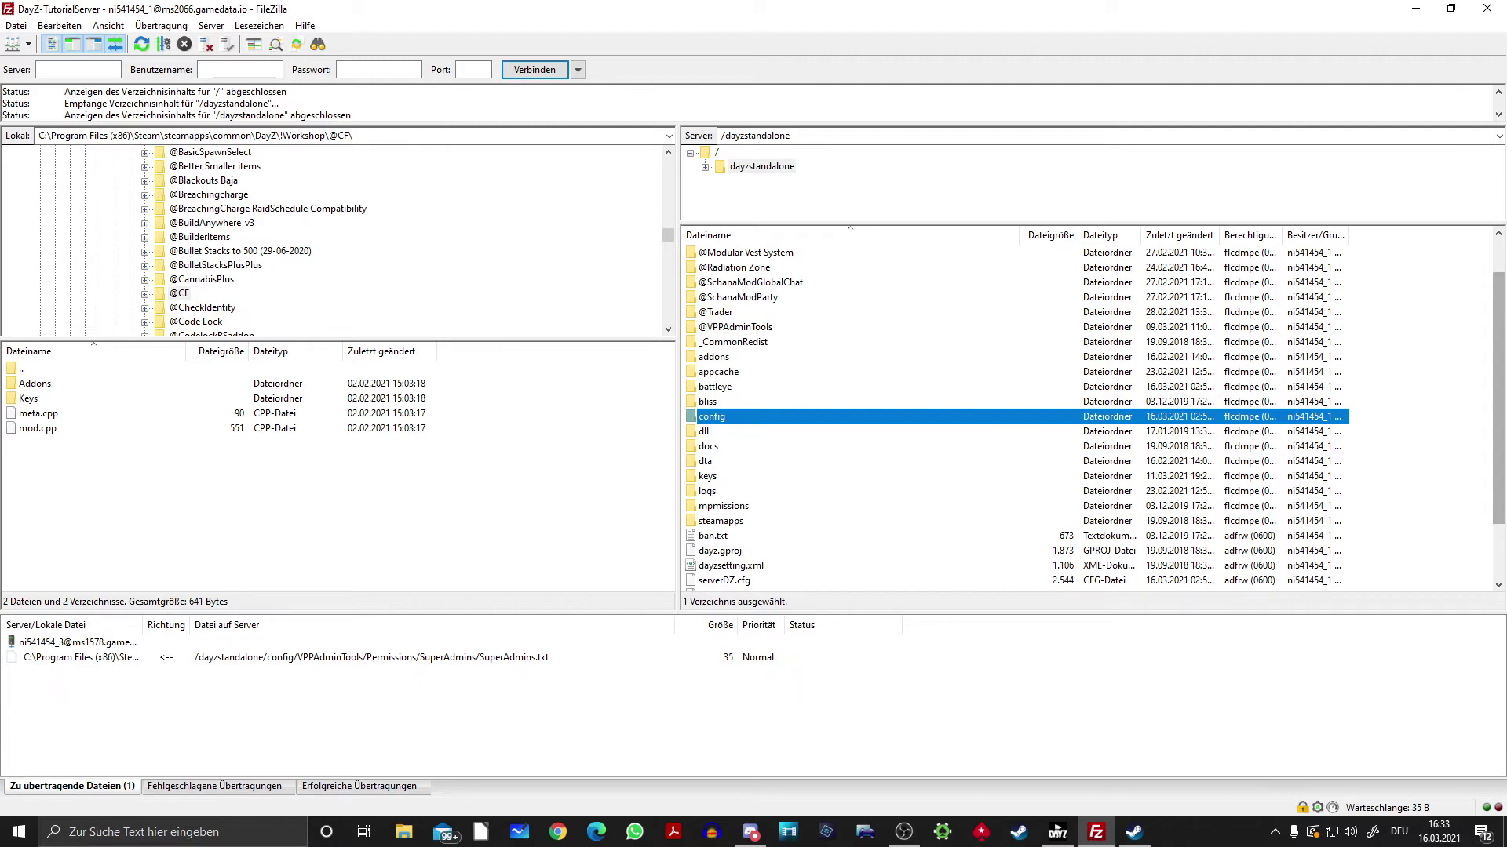
Move the FileZilla window out of the way and open BankingConfig.json from the desktop in Notepad++.
left_click_drag(757, 8, 902, 308)
left_click_drag(1061, 361, 1506, 361)
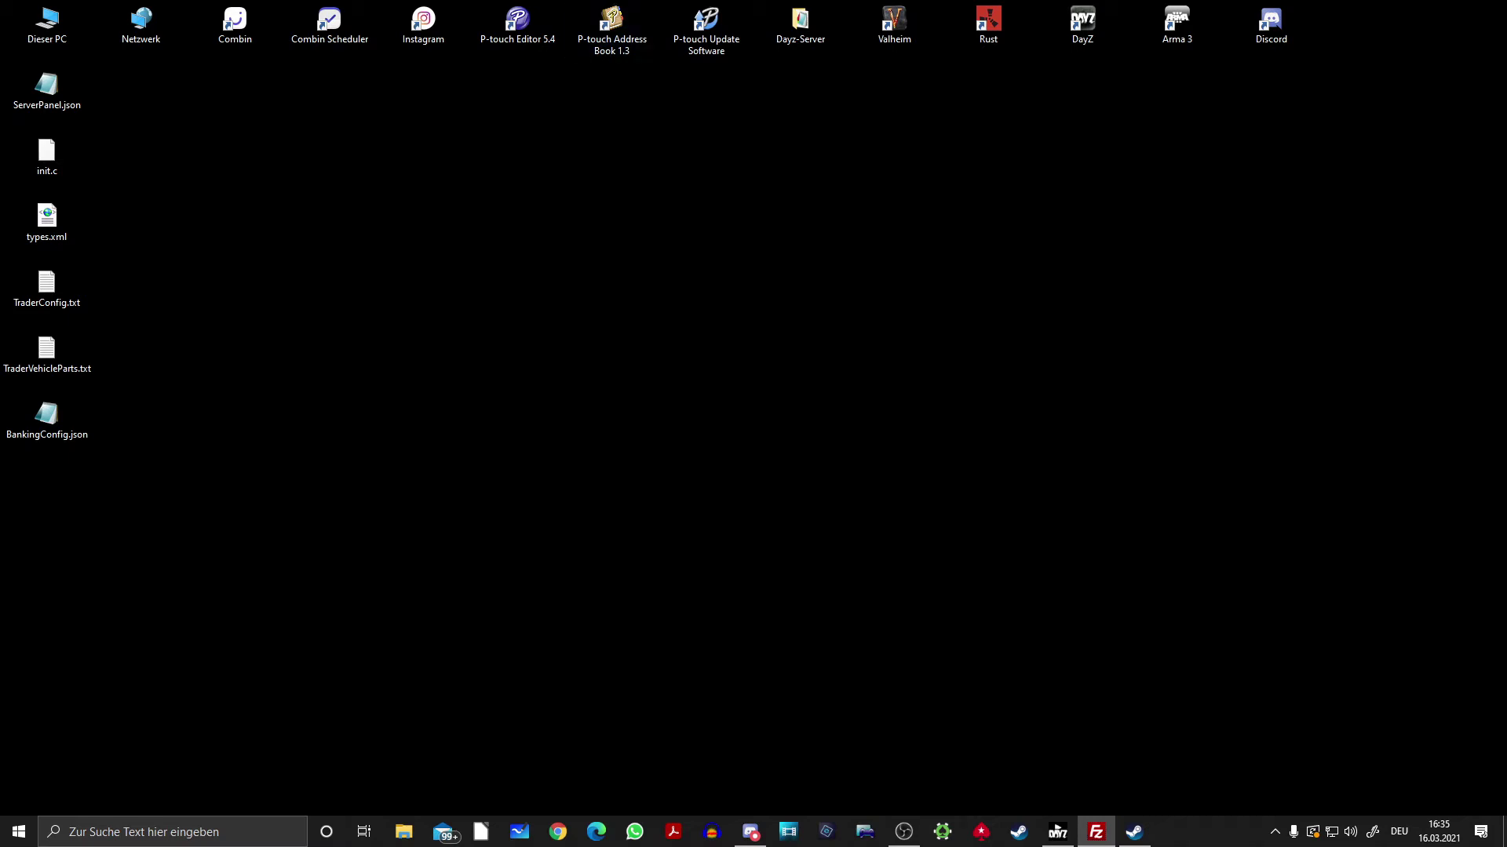
key("shift+F10")
key("Down")
key("Down")
key("Return")
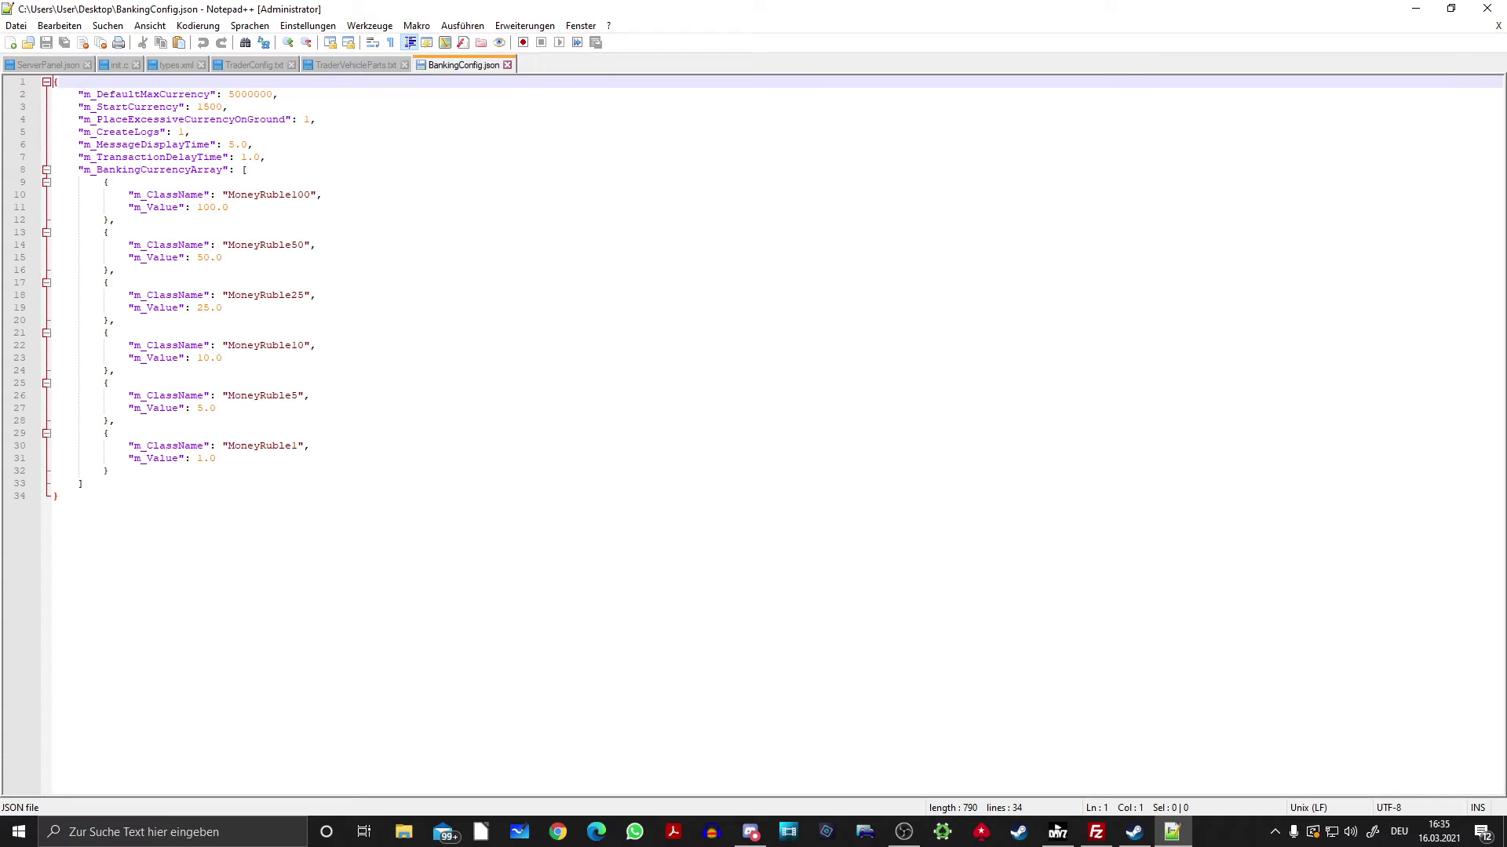
Examine the start currency and default maximum currency settings in BankingConfig.json, and close the file.
double_click(209, 107)
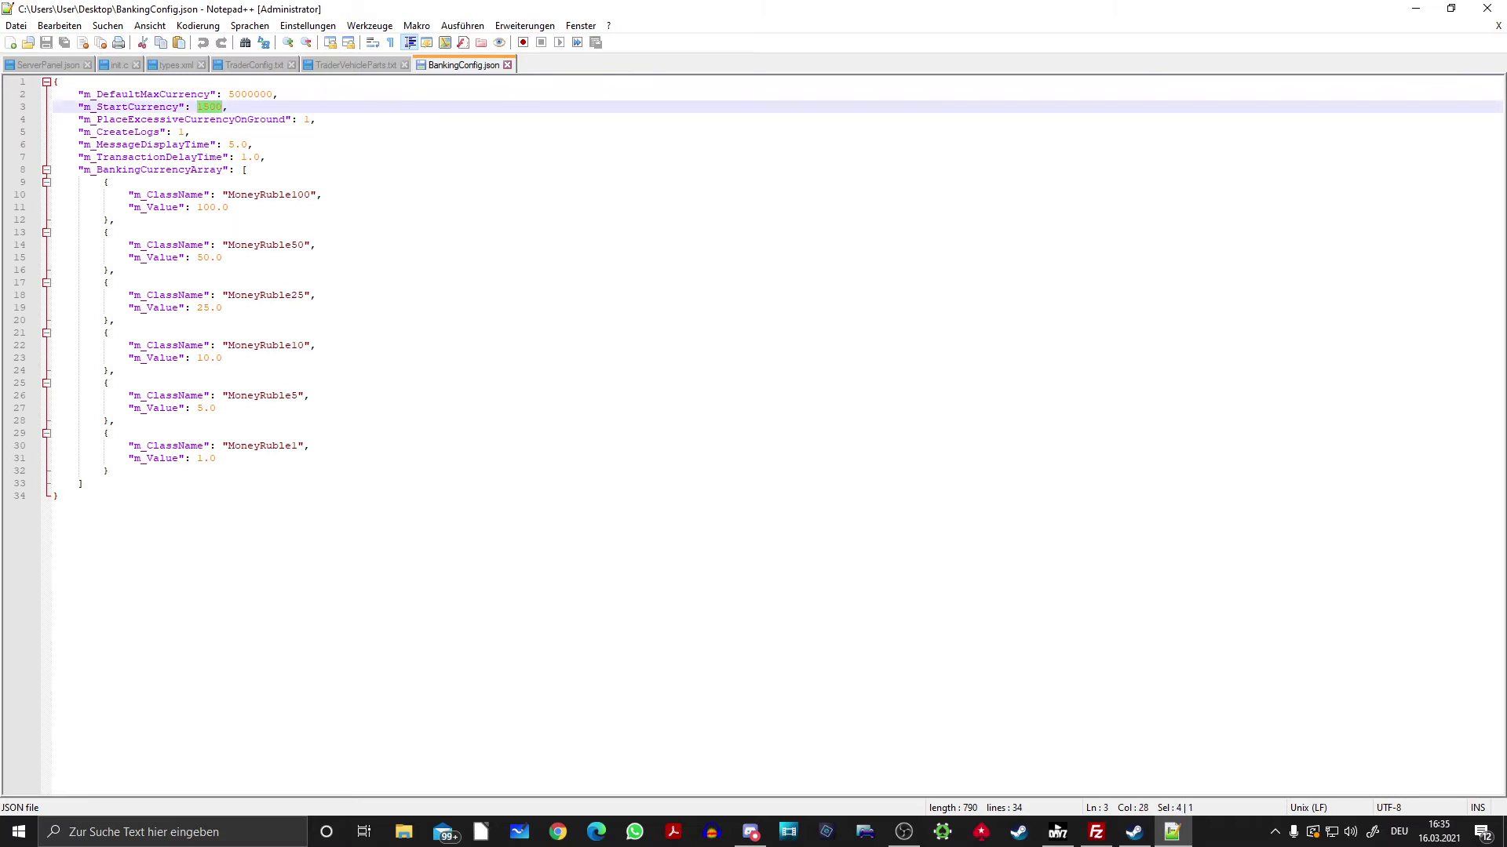
left_click(248, 170)
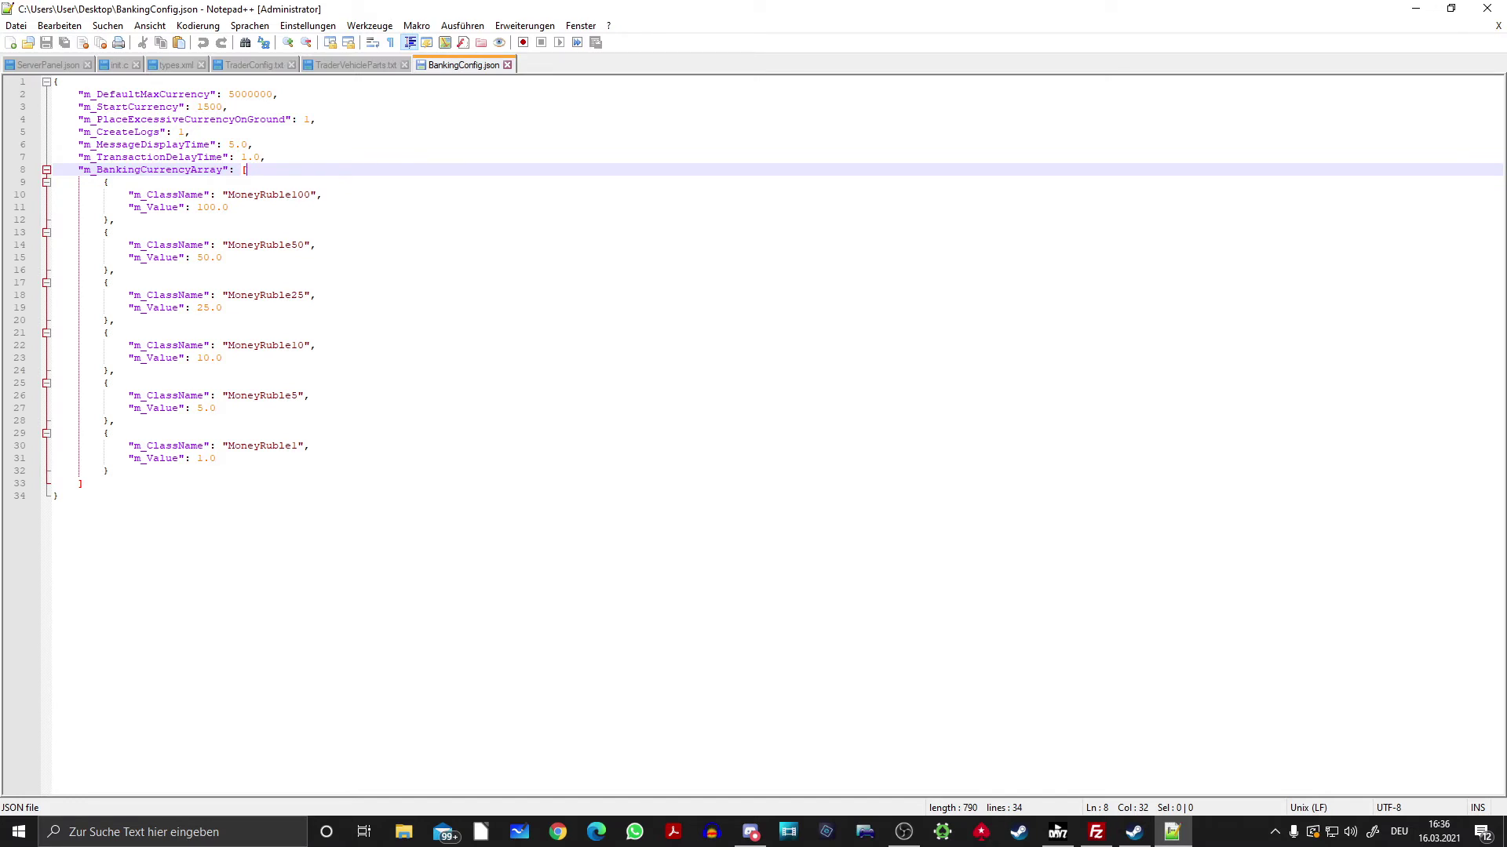
double_click(249, 94)
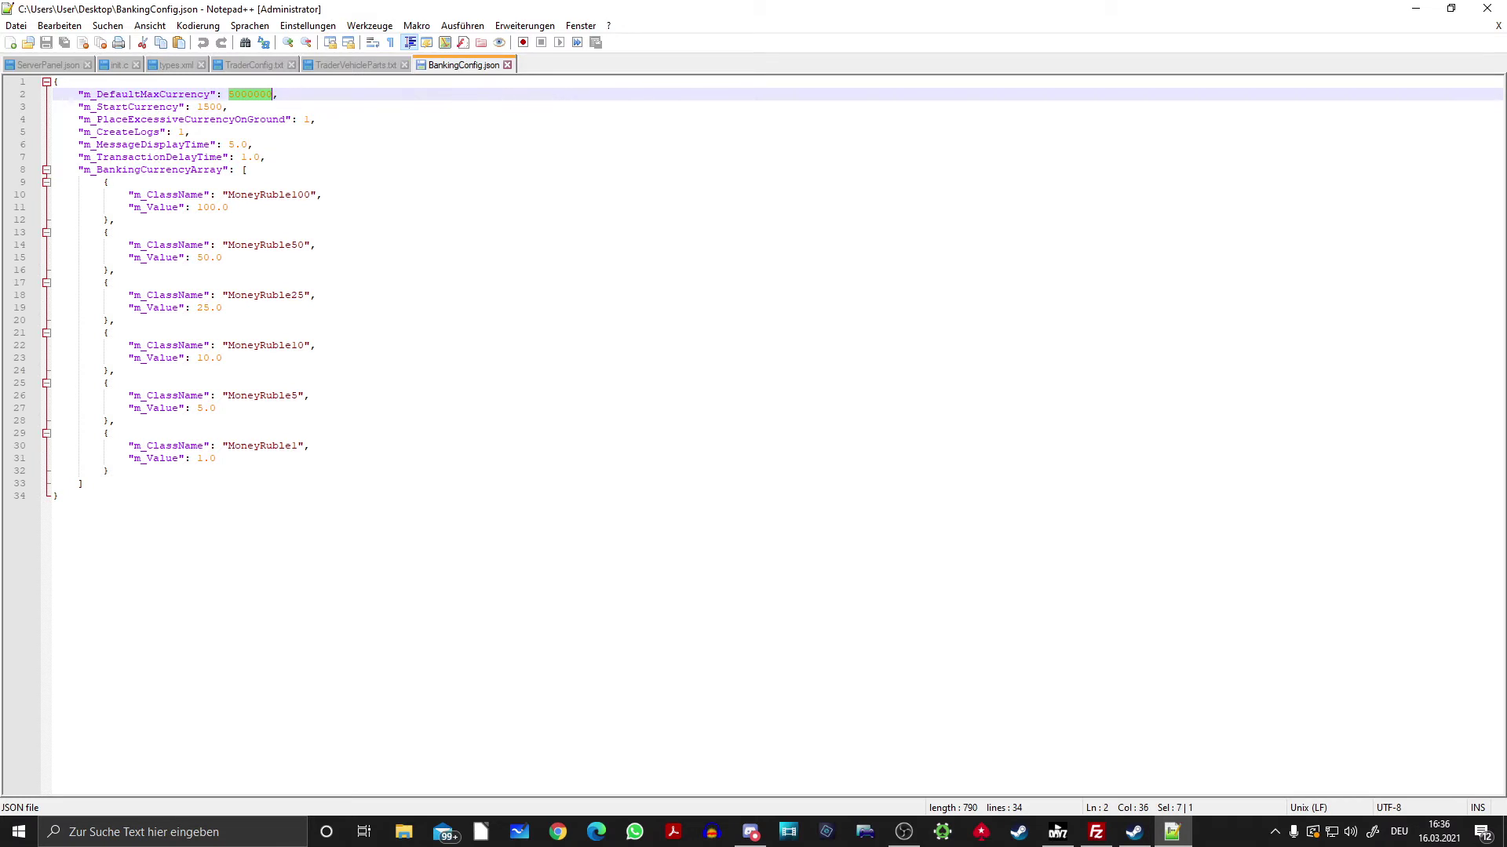
left_click(316, 245)
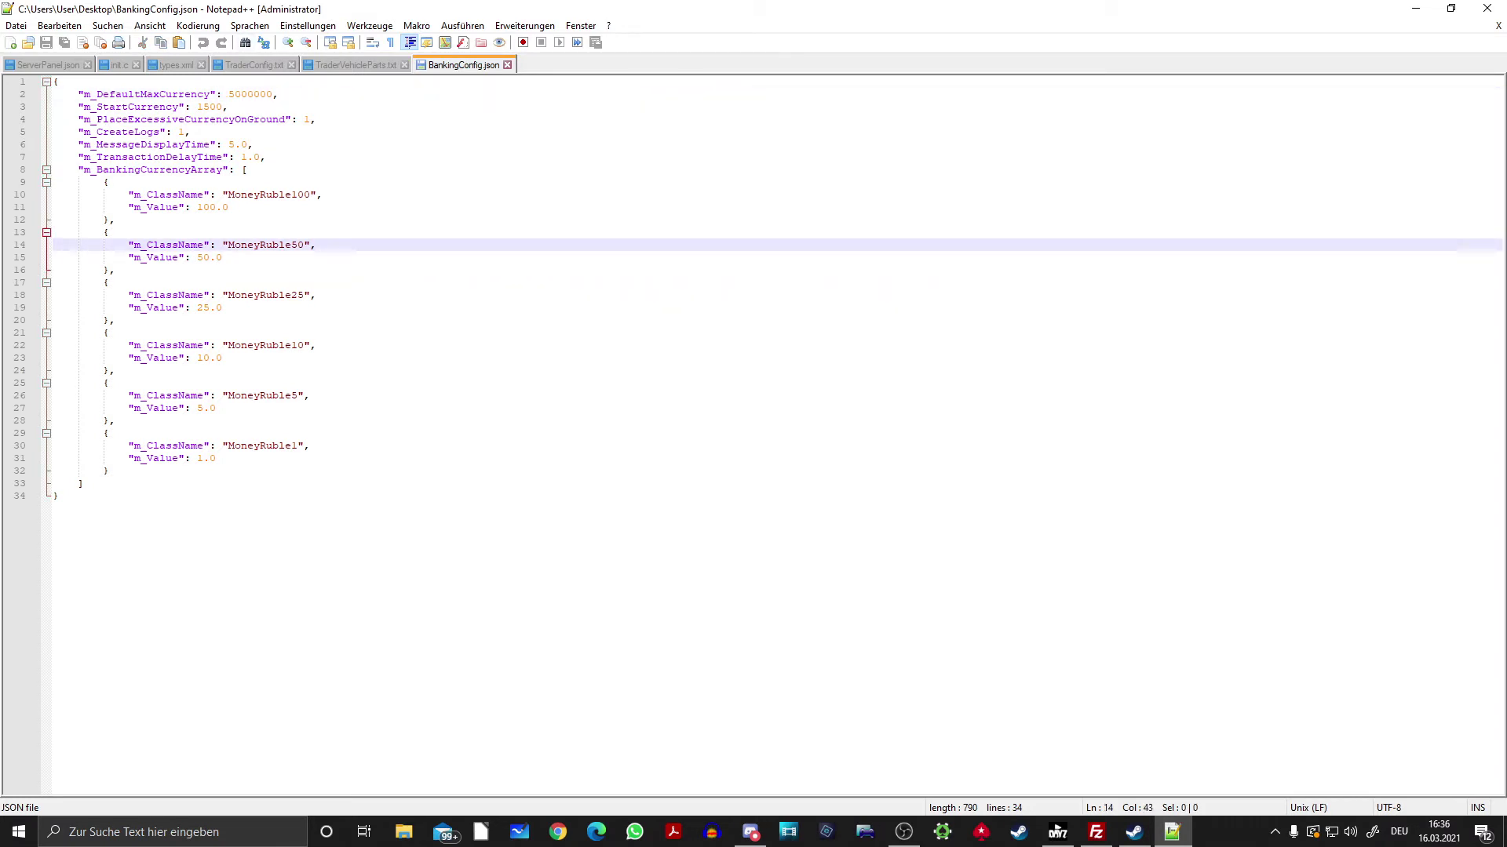
left_click_drag(78, 106, 228, 107)
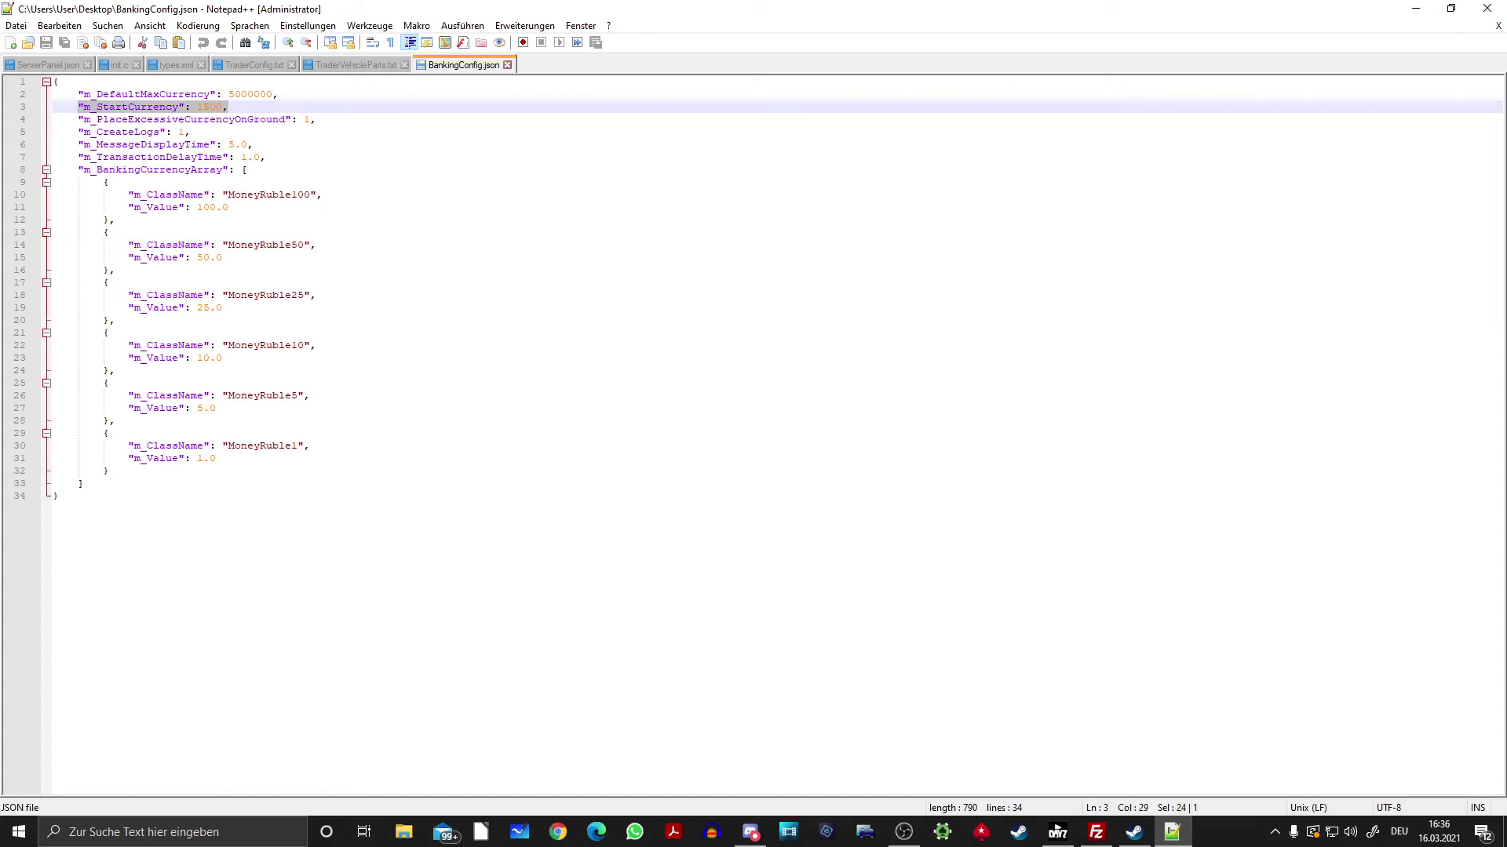
key("ctrl+w")
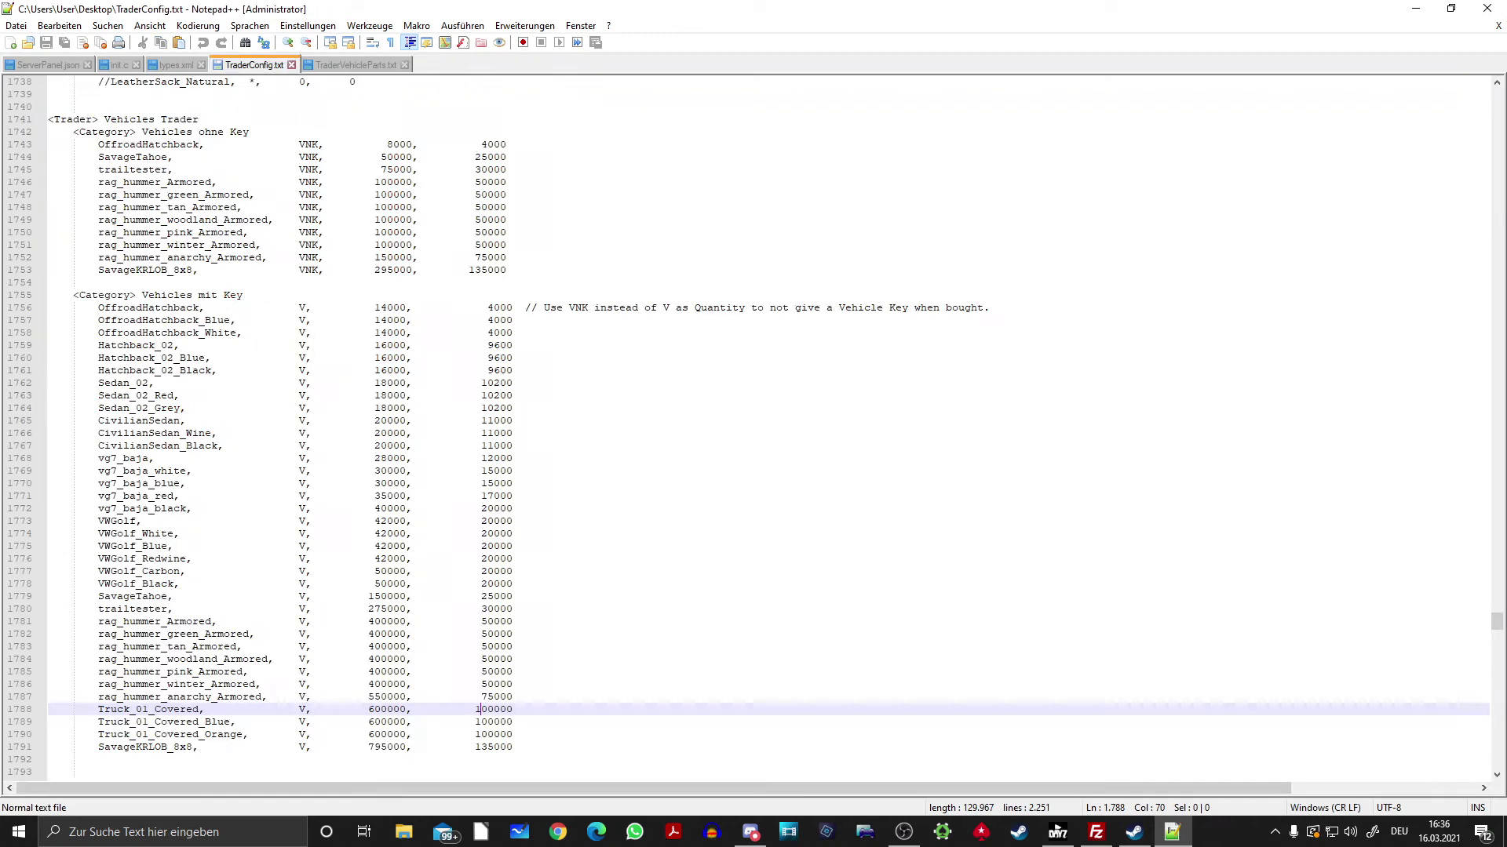
Show the desktop and open TraderObjects.txt in Notepad++.
key("super+d")
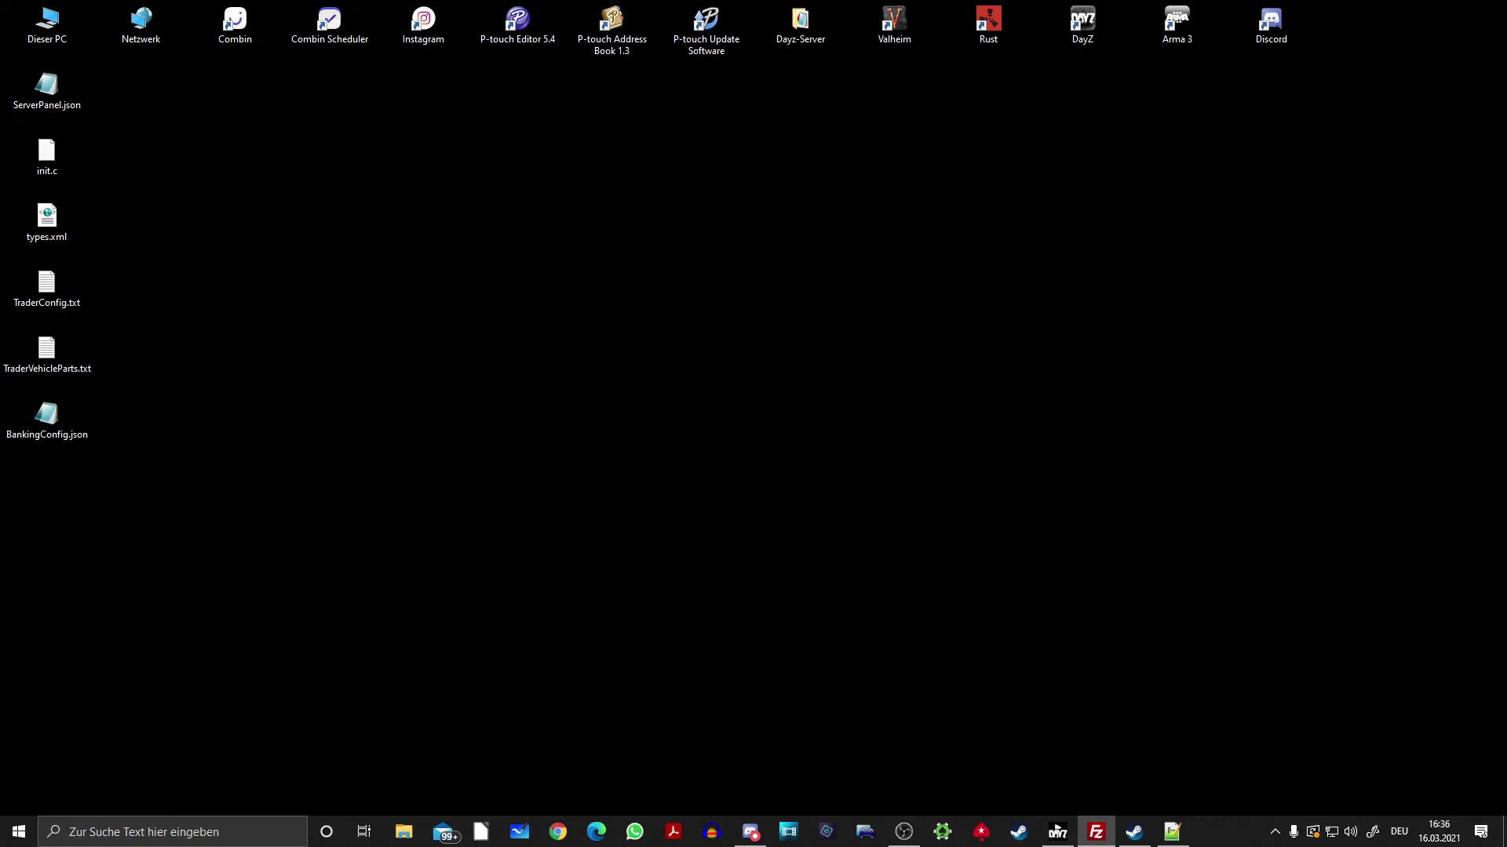
left_click(47, 416)
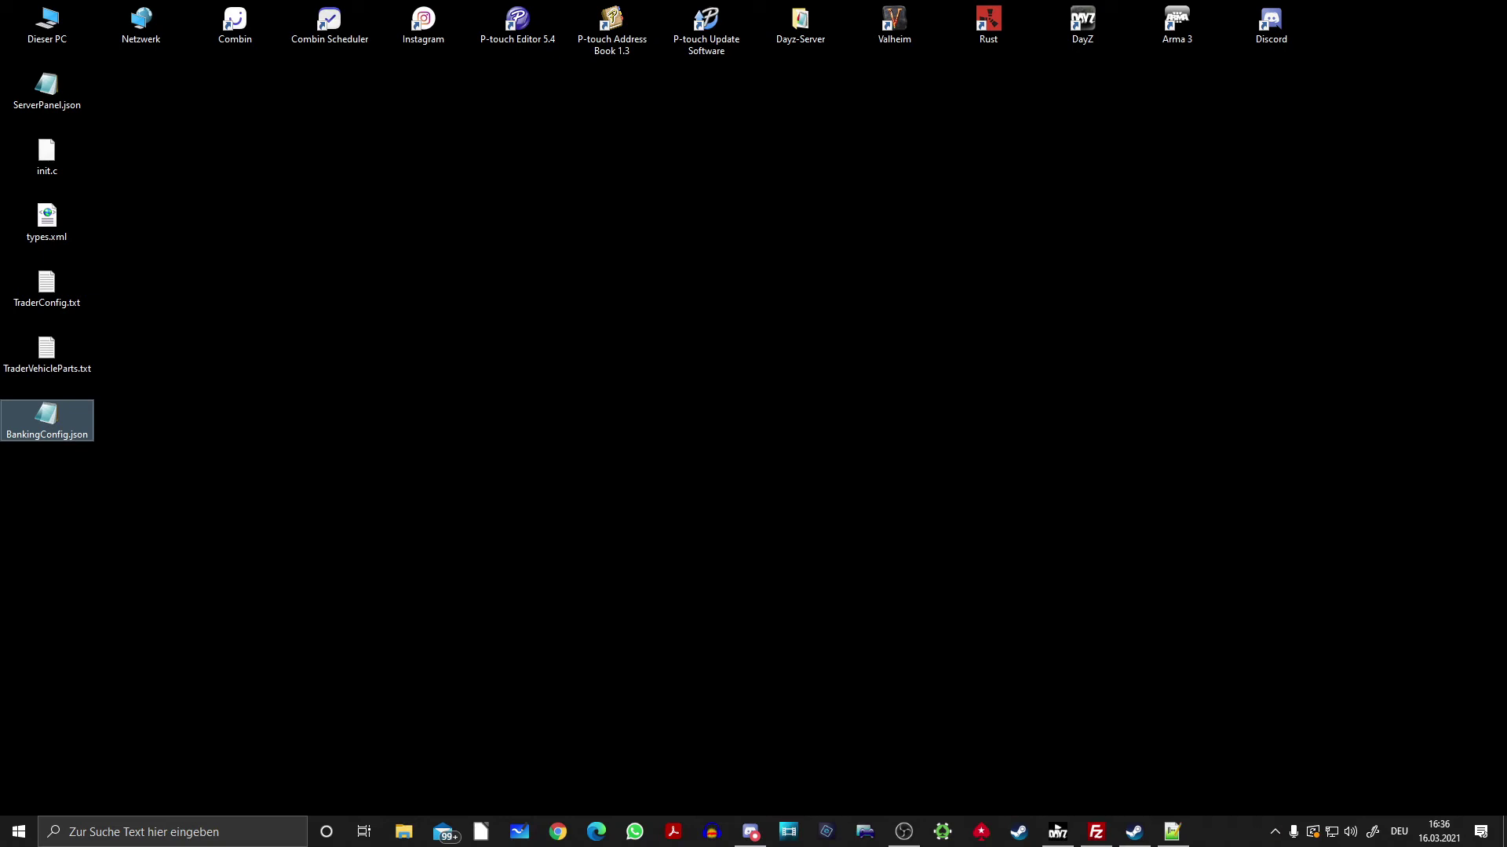
right_click(47, 482)
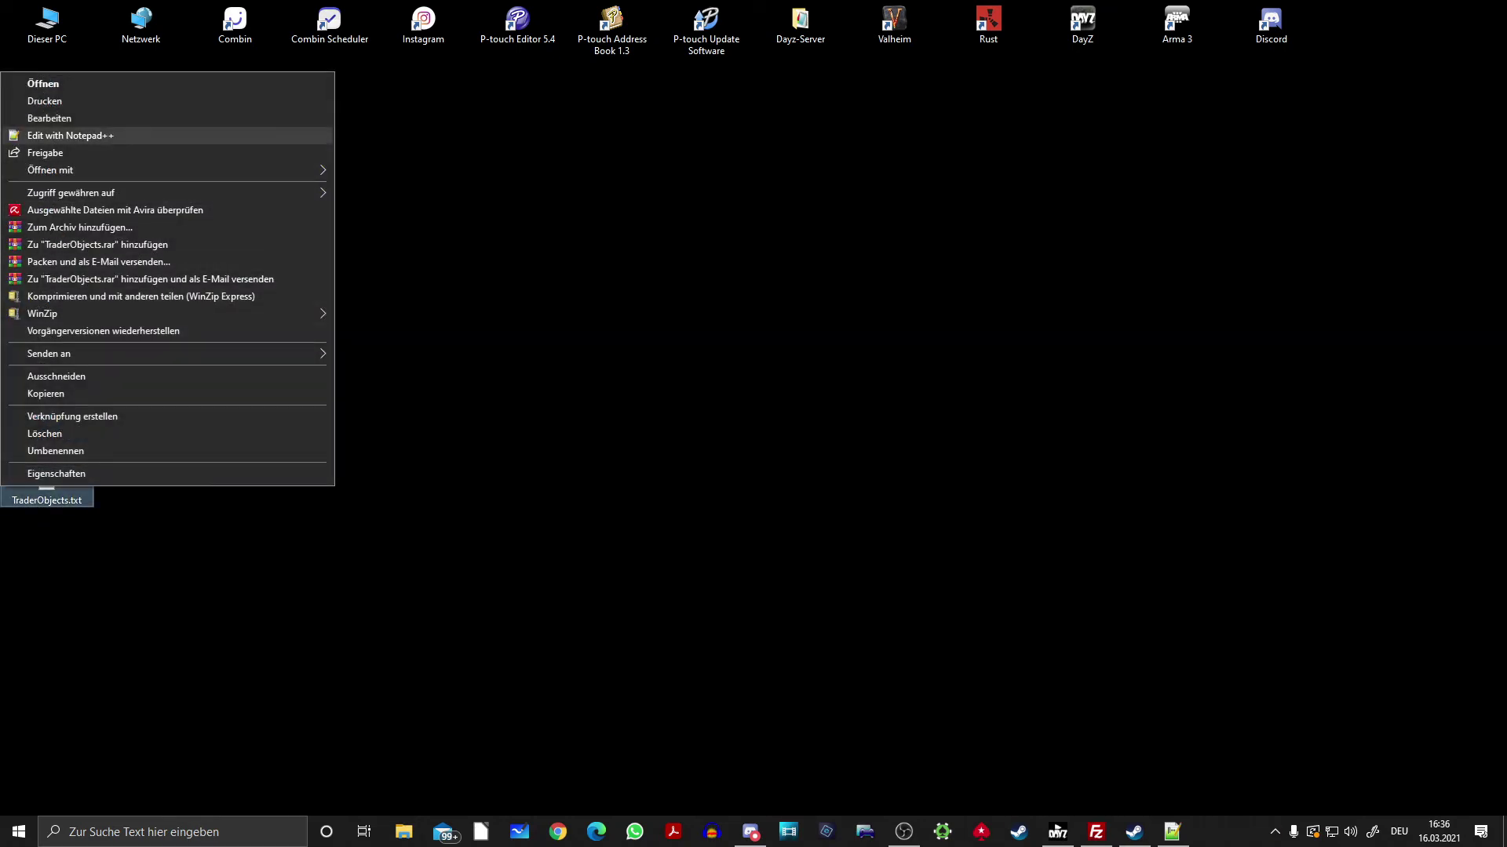
left_click(71, 135)
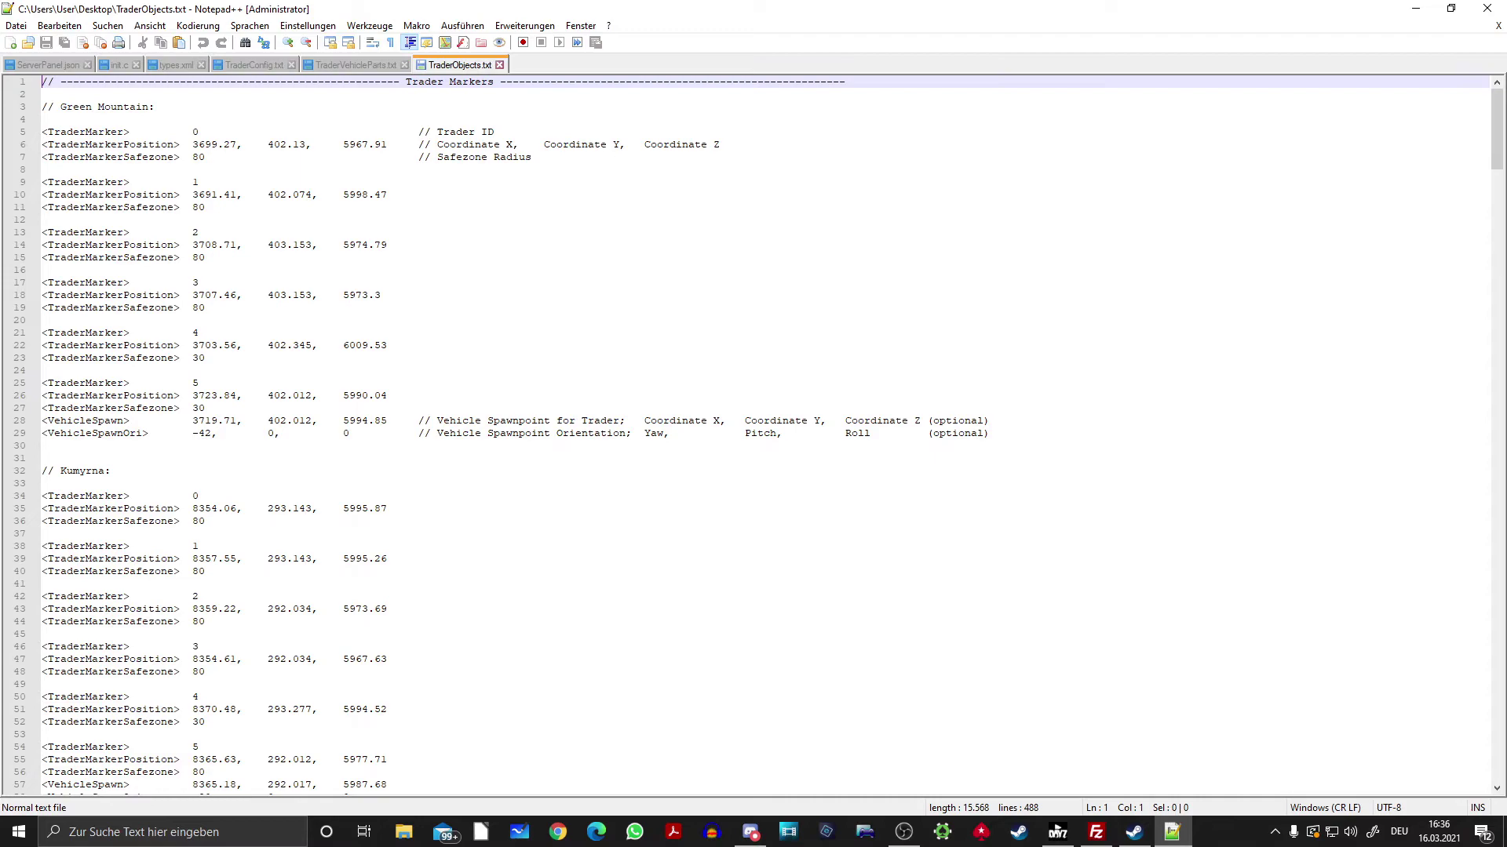
Switch to Steam, review the ATM entries and the "Add to TraderObjects.txt" heading in the Banking discussion, and return to the file.
left_click(1133, 832)
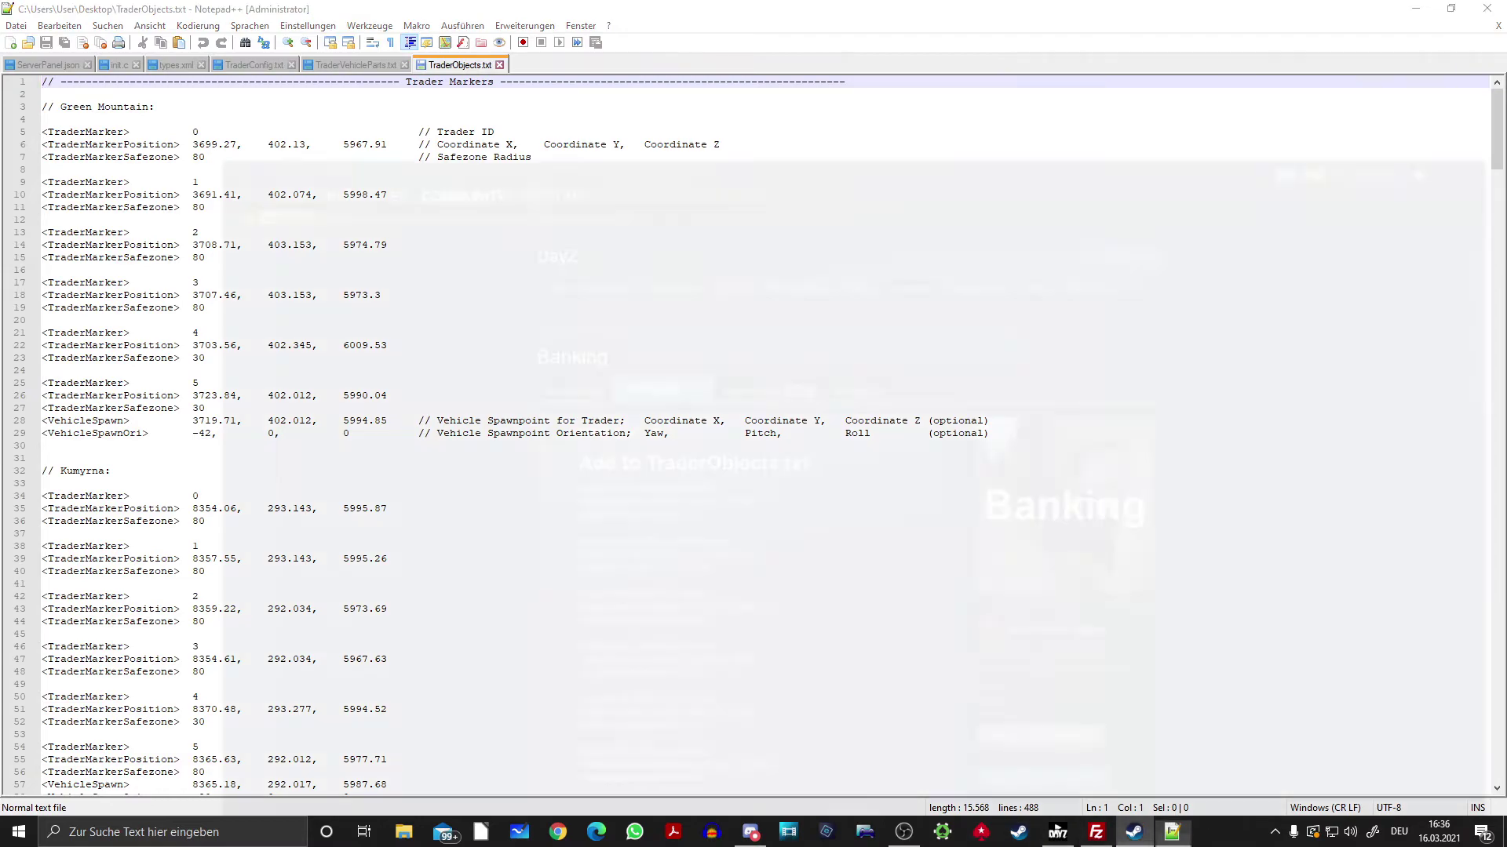
left_click_drag(425, 390, 581, 438)
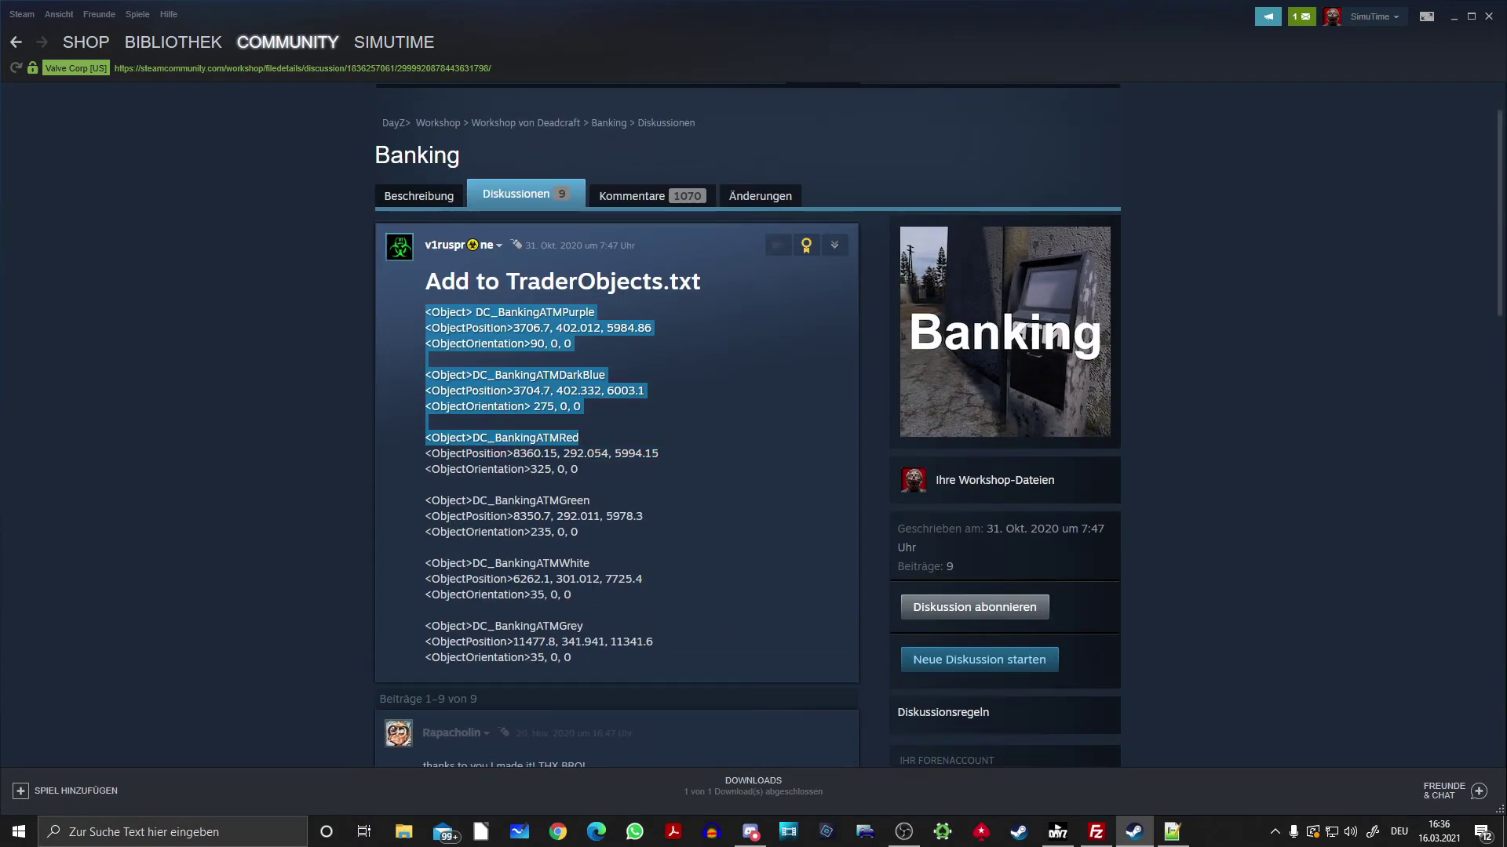
left_click_drag(425, 281, 701, 281)
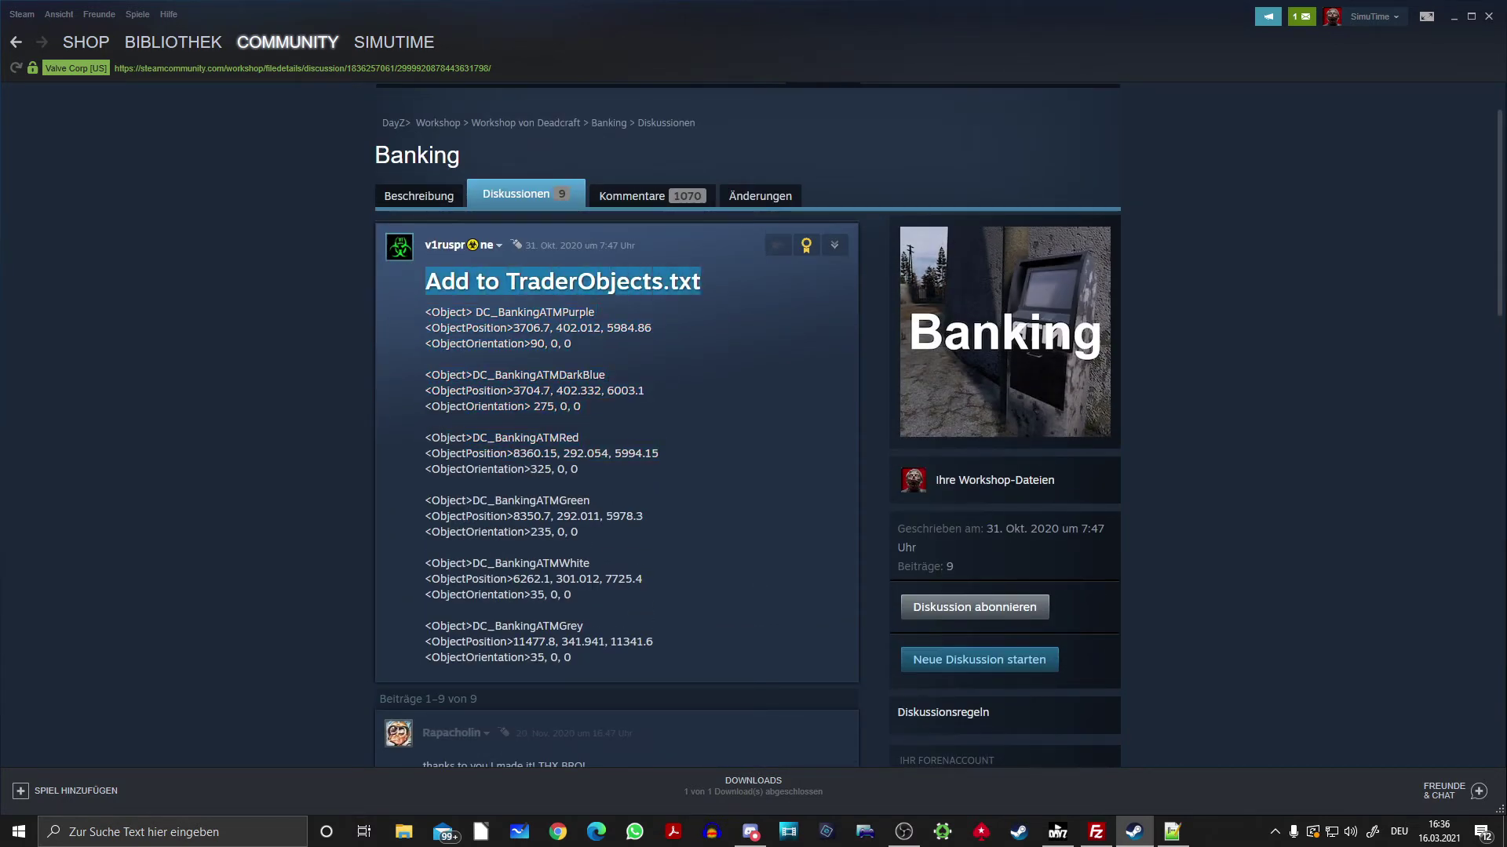
key("alt+Tab")
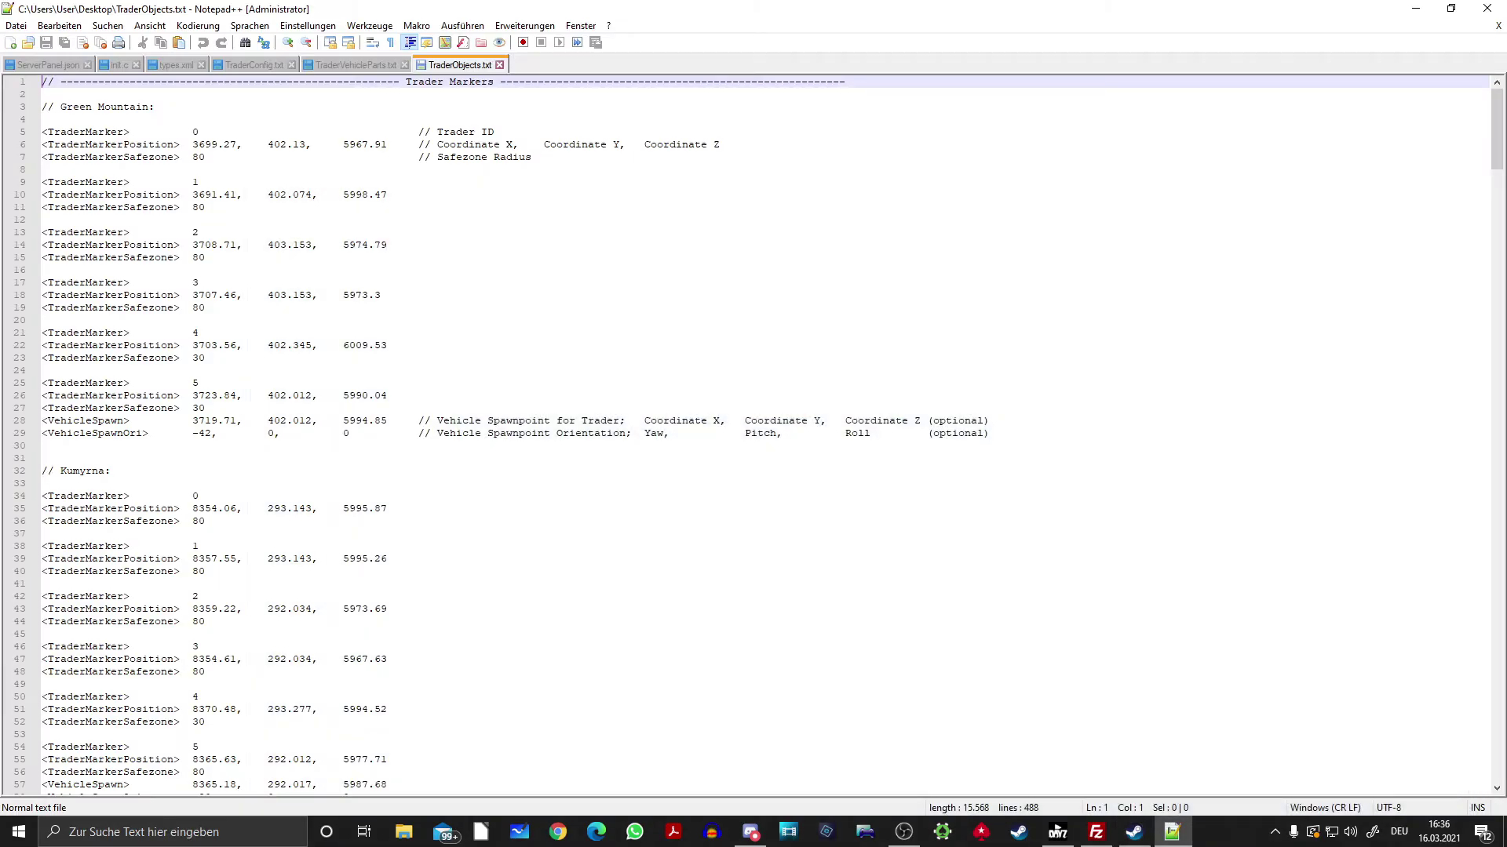
Highlight the Green Mountain block in the Trader Markers section, from its heading through the VehicleSpawnOri line.
key("Down")
key("Down")
key("shift+Down")
key("shift+Down")
key("shift+Down")
key("shift+Down")
key("shift+Down")
key("shift+Down")
key("shift+Down")
key("shift+Down")
key("shift+Down")
key("shift+Down")
key("shift+Down")
key("shift+Down")
key("shift+Down")
key("shift+Down")
key("shift+Down")
key("shift+Down")
key("shift+Down")
key("shift+Down")
key("shift+Down")
key("shift+Down")
key("shift+End")
key("shift+Right")
key("shift+Right")
key("shift+Right")
key("shift+Right")
key("shift+Right")
key("shift+Right")
key("shift+Right")
key("shift+Right")
key("shift+Right")
key("shift+Right")
key("shift+Right")
key("shift+Right")
key("shift+Right")
key("shift+Right")
key("shift+Right")
key("shift+Right")
key("shift+Right")
key("shift+Right")
key("shift+Right")
key("shift+Right")
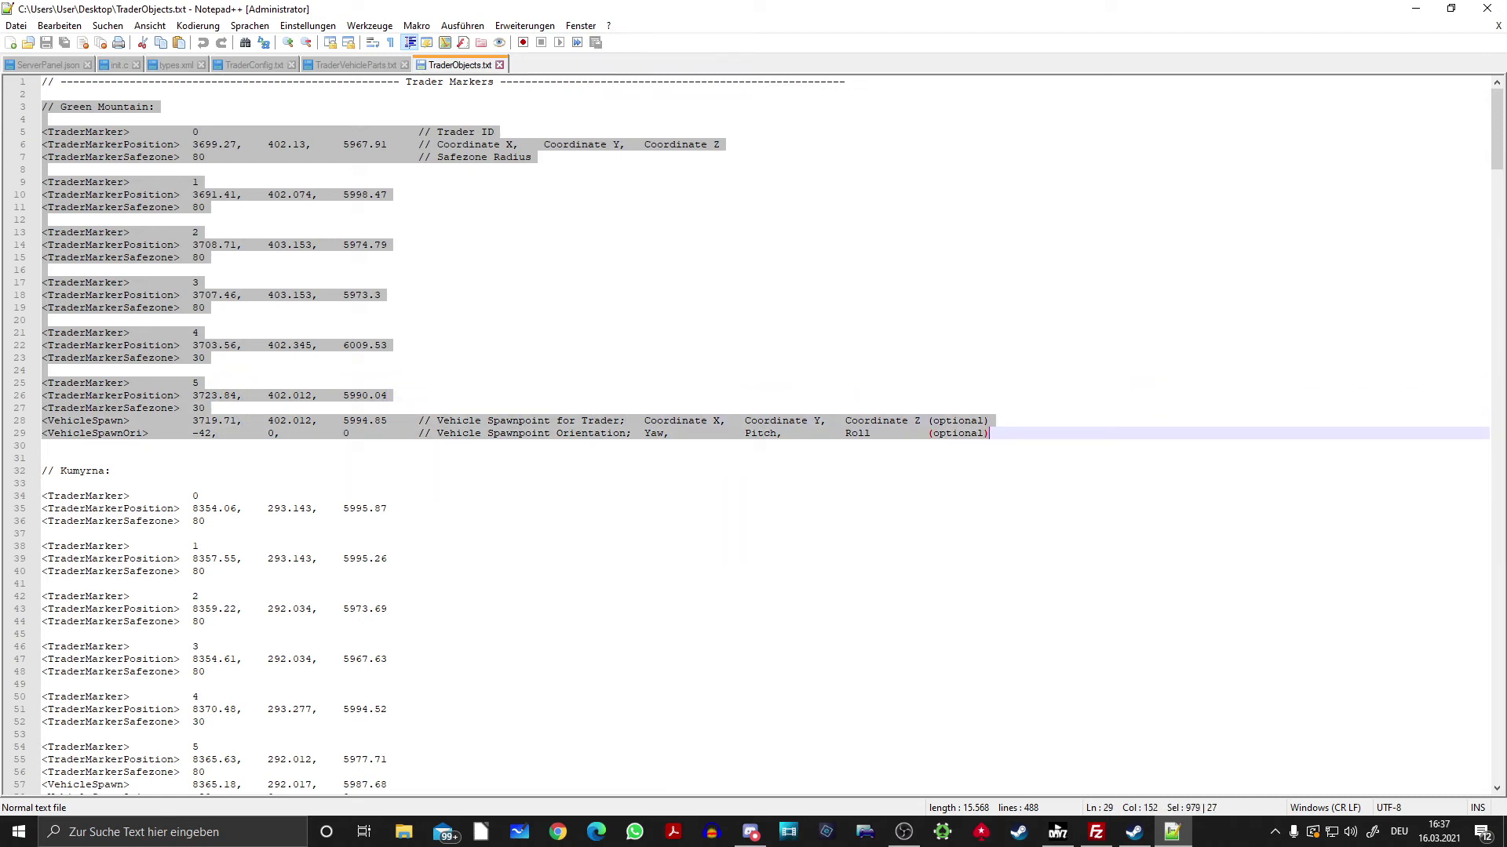
Highlight the Kumyrna and Lysayagora trader marker blocks, from the Kumyrna heading through the last TraderMarkerSafezone line.
scroll(753, 431, "down", 5)
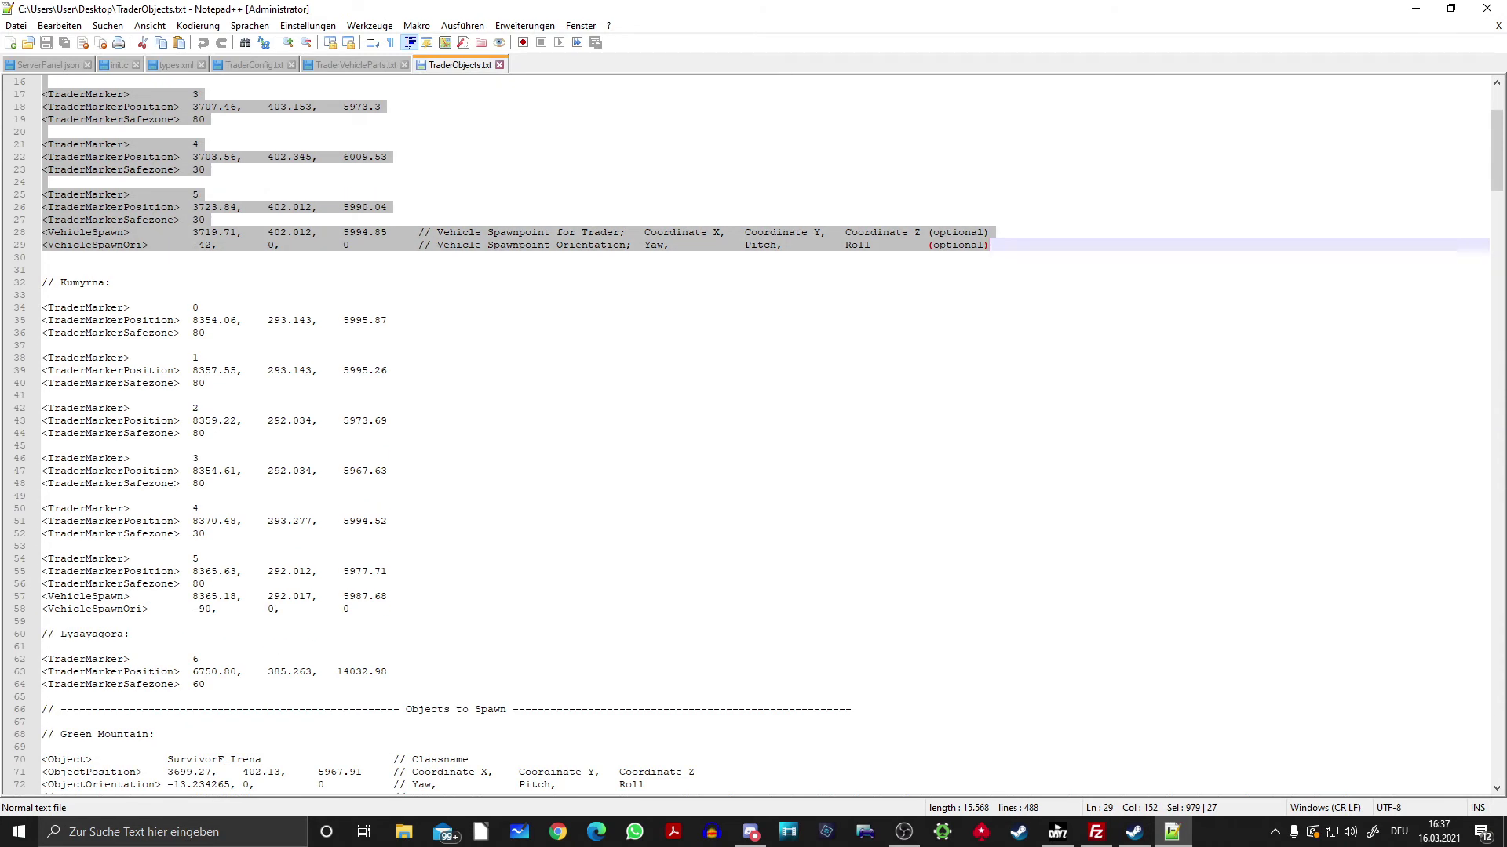
key("Down")
key("Down")
key("Down")
key("Home")
key("shift+Down")
key("shift+Down")
key("shift+Down")
key("shift+Down")
key("shift+Down")
key("shift+Down")
key("shift+Down")
key("shift+Down")
key("shift+Down")
key("shift+Down")
key("shift+Down")
key("shift+Down")
key("shift+Down")
key("shift+Down")
key("shift+Down")
key("shift+Down")
key("shift+Down")
key("shift+Down")
key("shift+Down")
key("shift+Down")
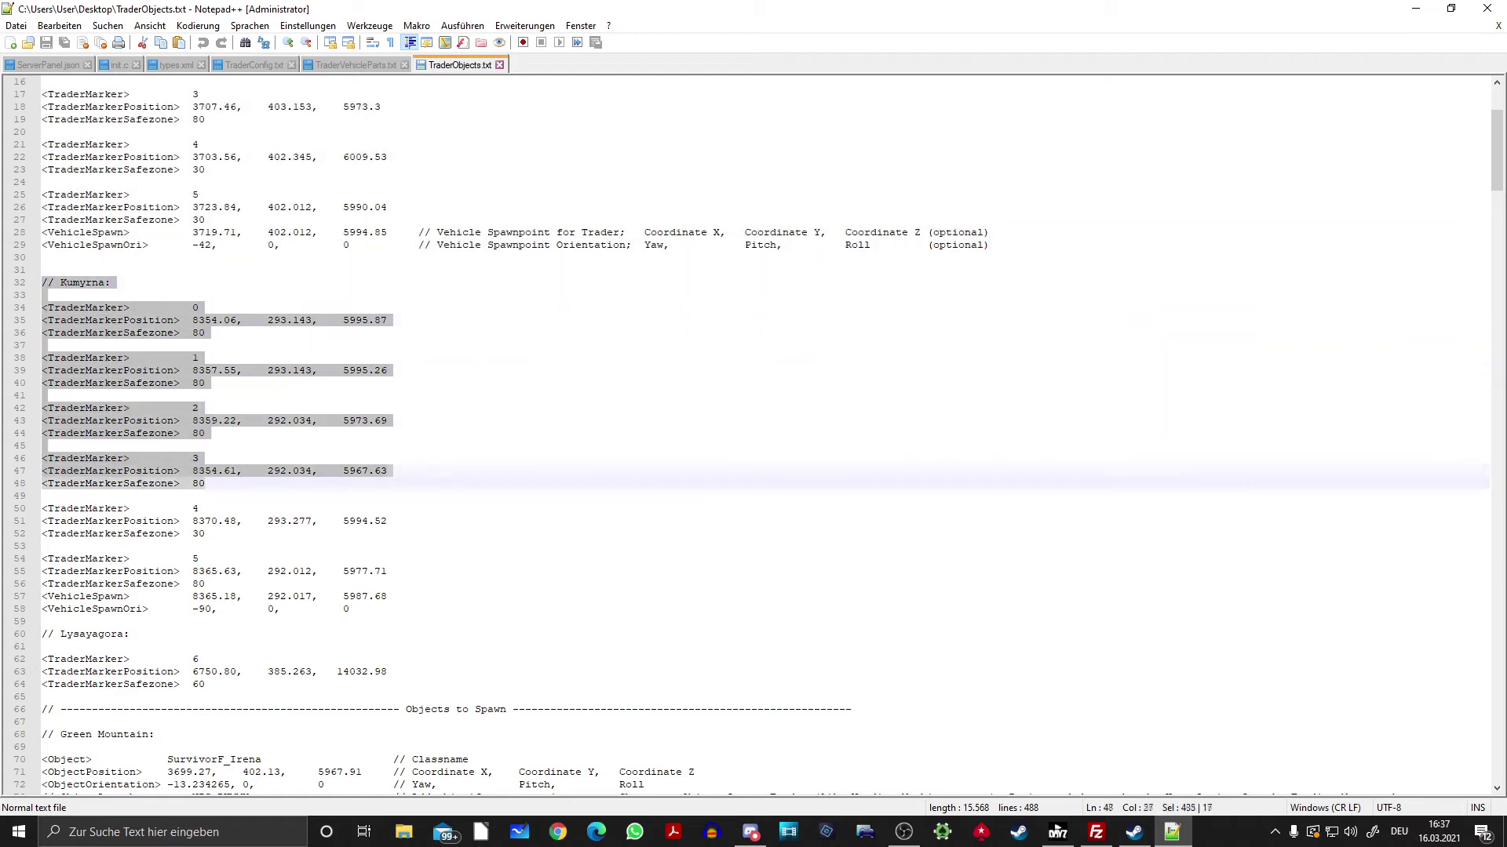
key("shift+End")
scroll(754, 436, "down", 14)
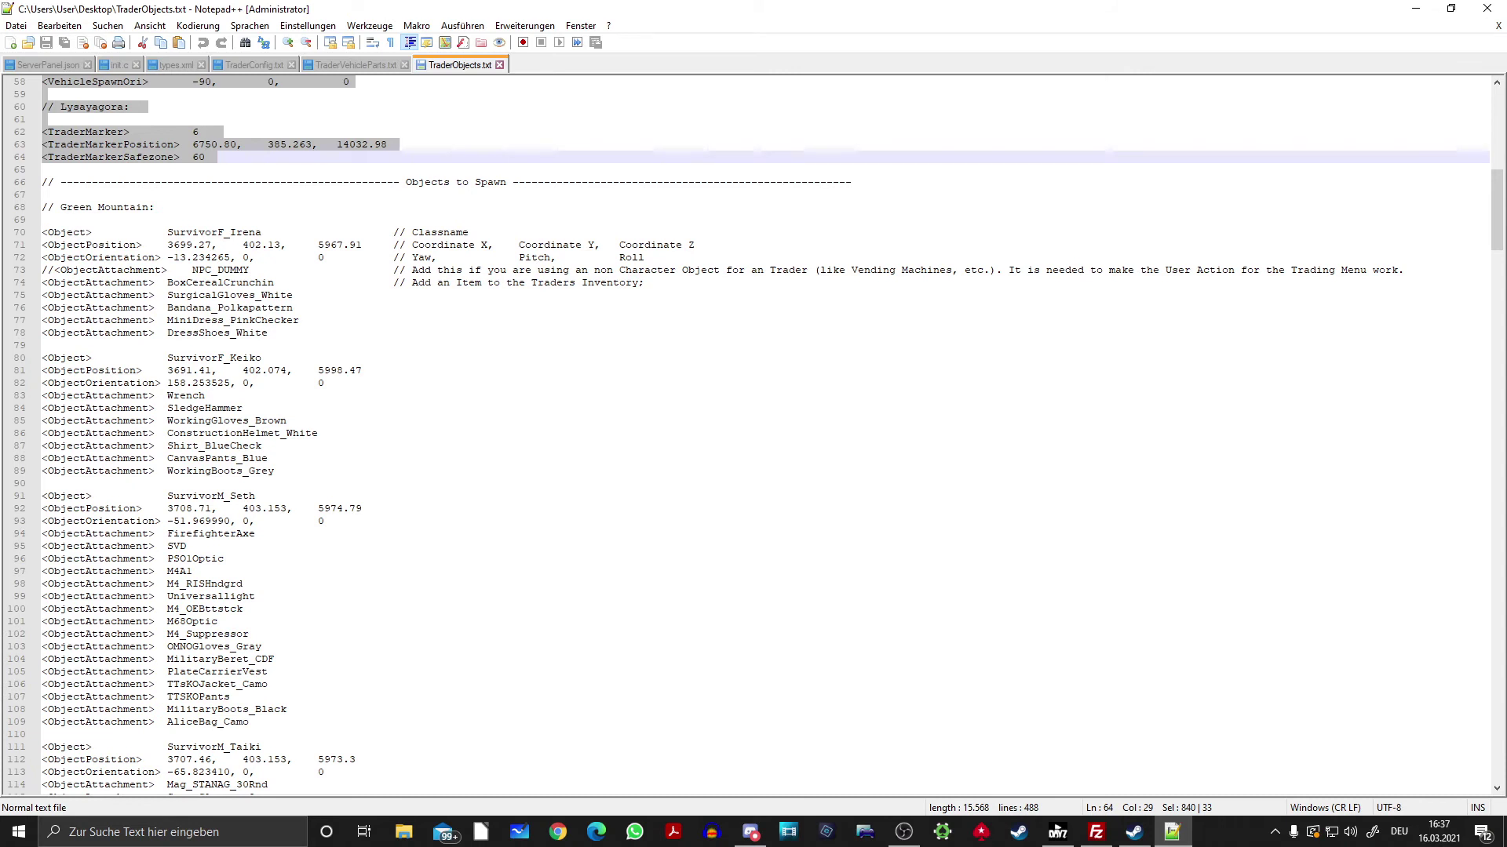
Highlight the Green Mountain heading in the Objects to Spawn section.
key("Down")
key("Down")
key("Down")
key("Down")
key("Home")
key("shift+End")
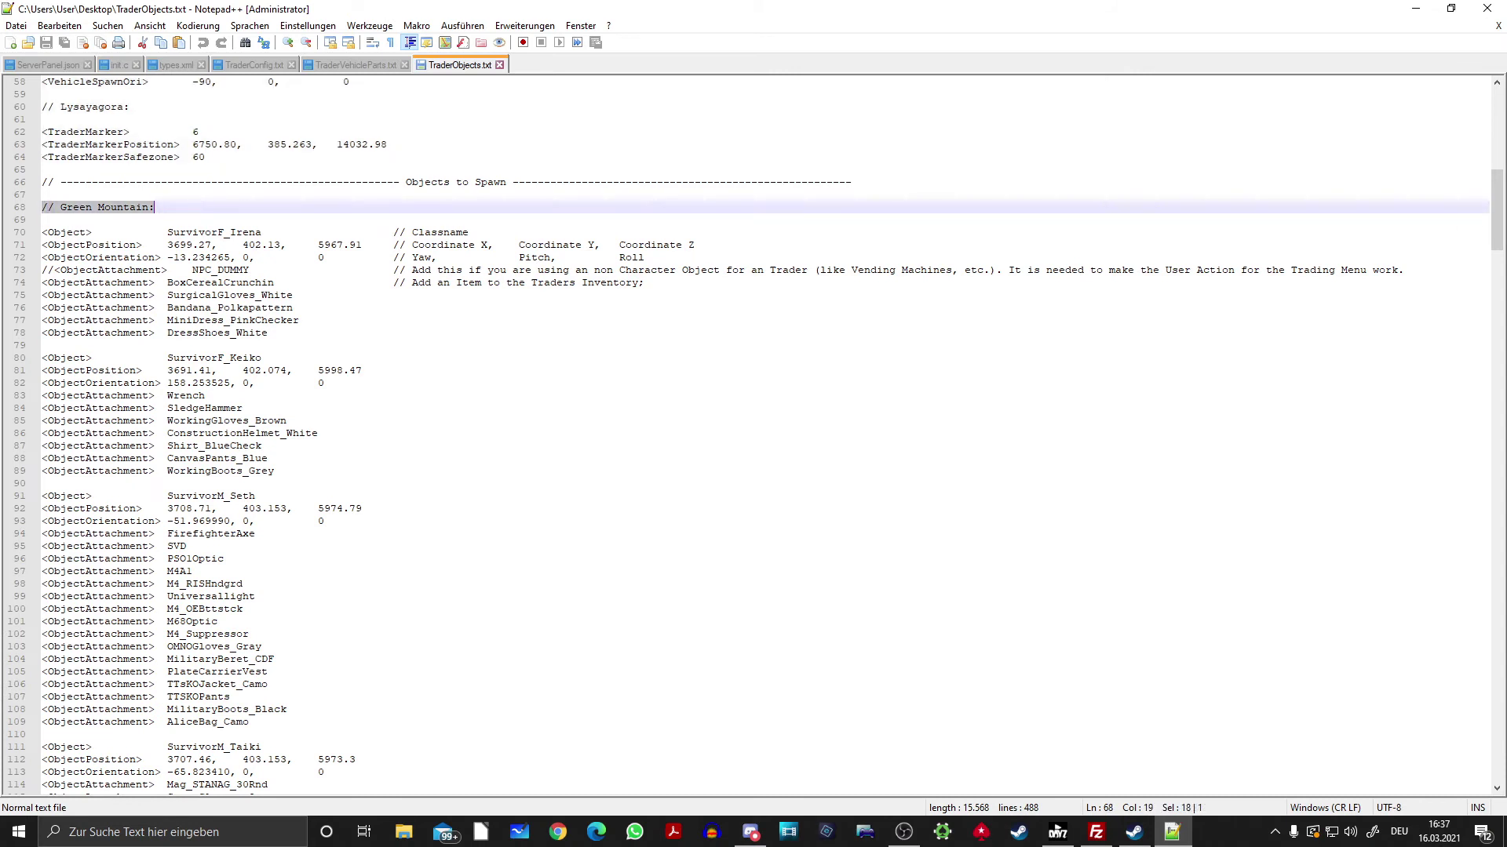
Highlight the class names SurvivorF_Irena and SurvivorF_Keiko of the first two Green Mountain objects.
key("Down")
key("Down")
key("ctrl+Right")
key("shift+Right")
key("shift+Right")
key("shift+Right")
key("shift+Right")
key("shift+Right")
key("shift+Right")
key("shift+Right")
key("shift+Right")
key("shift+Right")
key("shift+Right")
key("shift+Right")
key("shift+Right")
key("shift+Right")
key("shift+Right")
key("shift+Right")
key("shift+Right")
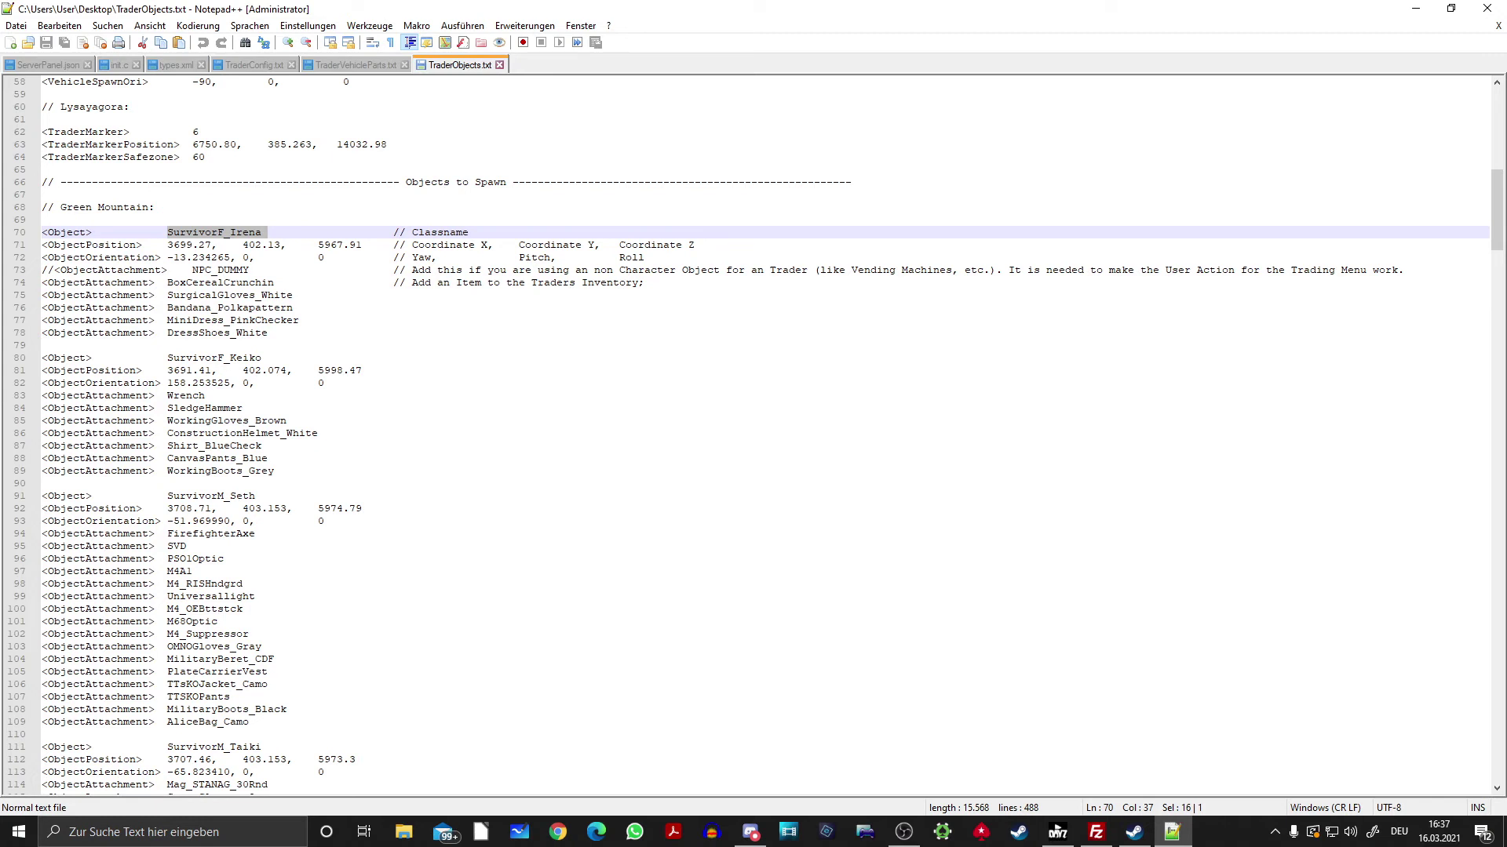
scroll(754, 432, "down", 3)
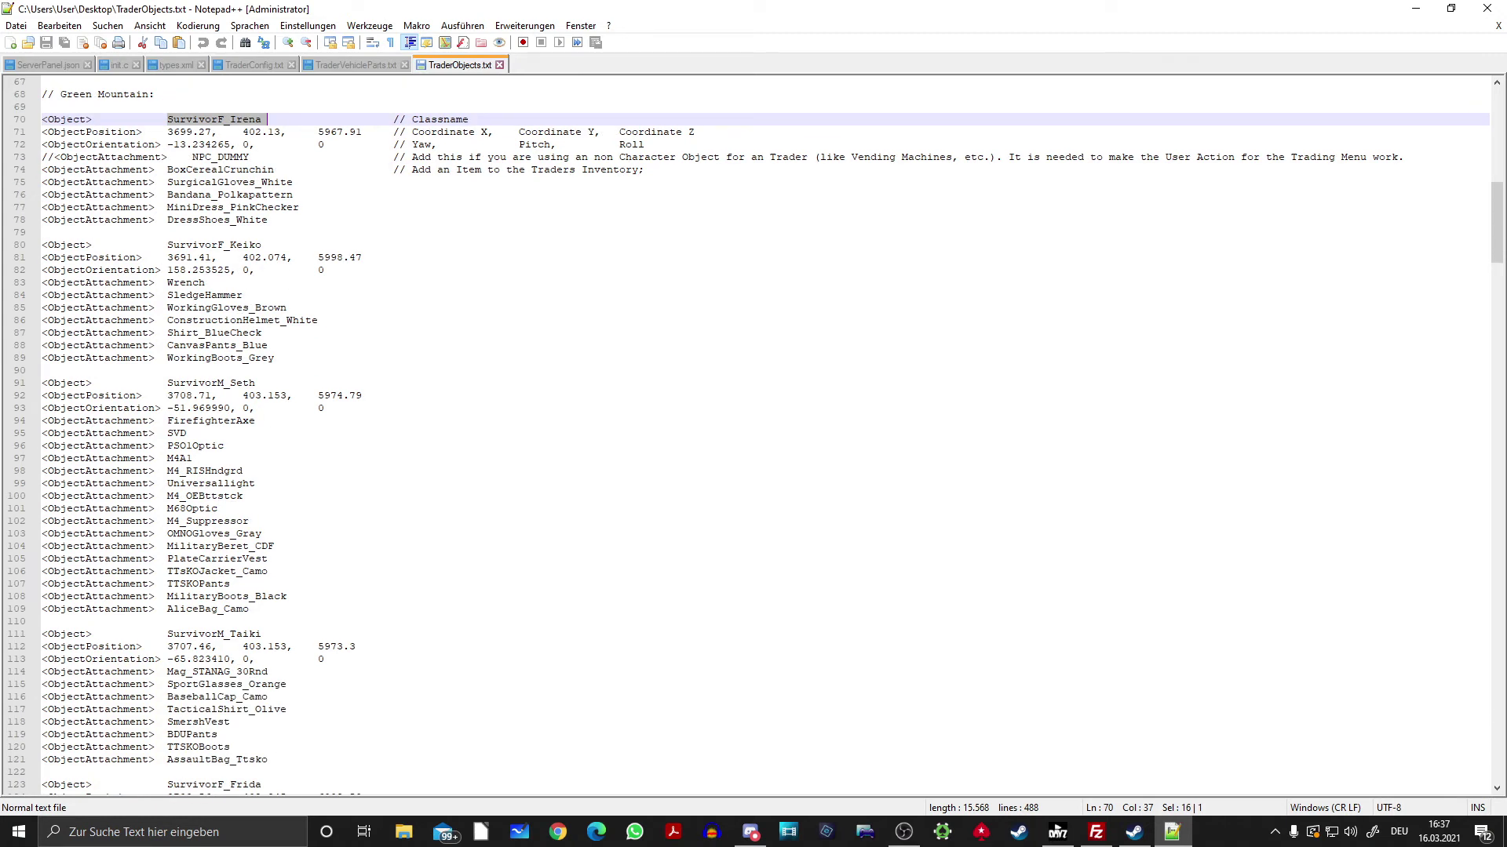
key("Down")
key("Down")
key("Down")
key("Down")
key("Down")
key("Down")
key("Down")
key("Down")
key("Down")
key("Down")
key("shift+Left")
key("shift+Left")
key("shift+Left")
key("shift+Left")
key("shift+Left")
key("shift+Left")
key("shift+Left")
key("shift+Left")
key("shift+Left")
key("shift+Left")
key("shift+Left")
key("shift+Left")
key("shift+Left")
key("shift+Left")
scroll(753, 431, "down", 1)
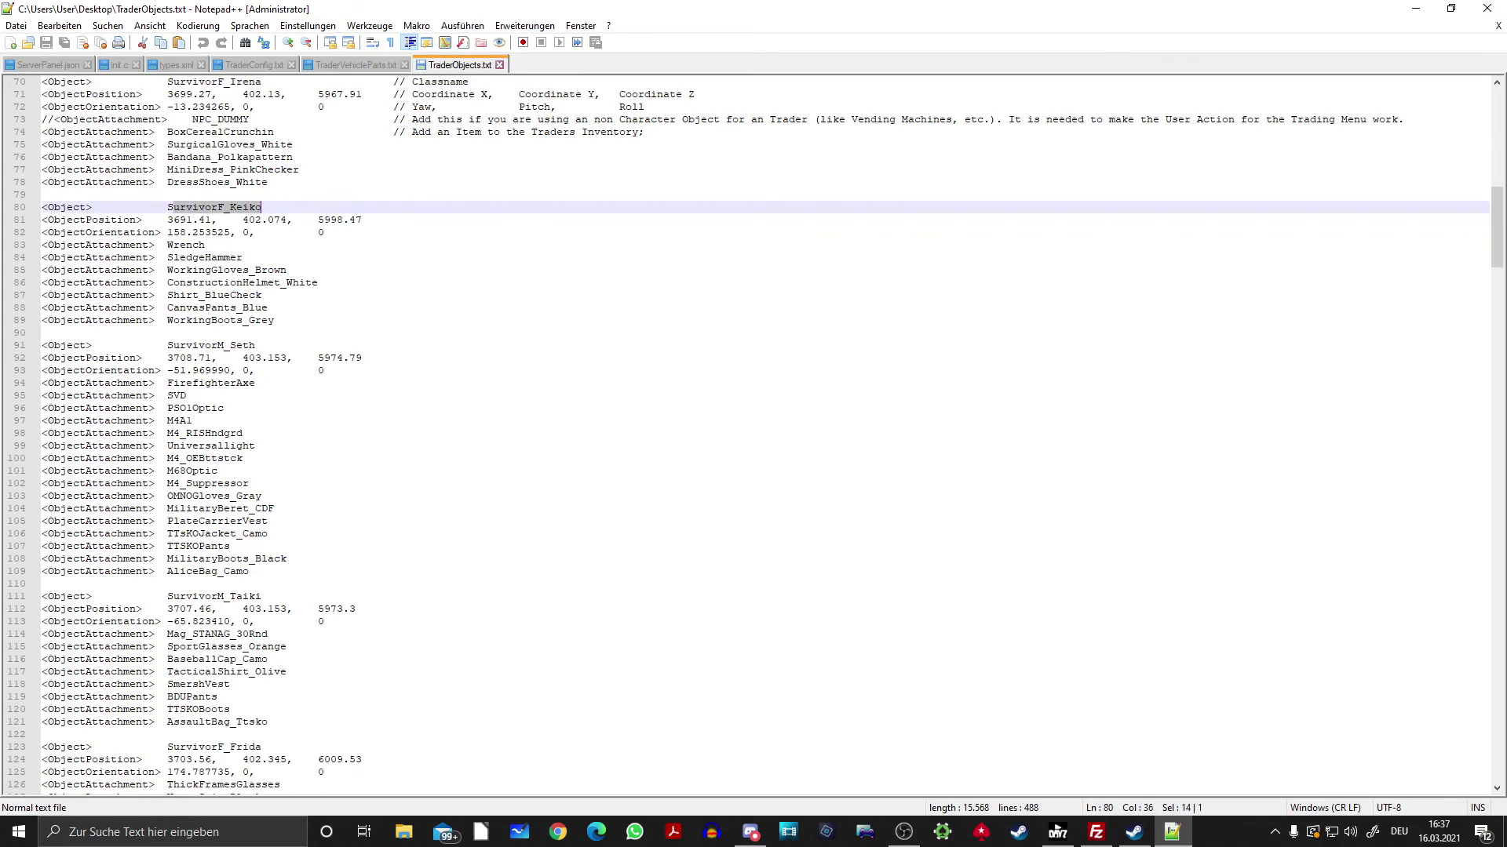
Go through the remaining Green Mountain objects and highlight the two DC_BankingATMRed entries above the Kumyrna heading.
scroll(754, 432, "down", 1)
scroll(753, 431, "down", 4)
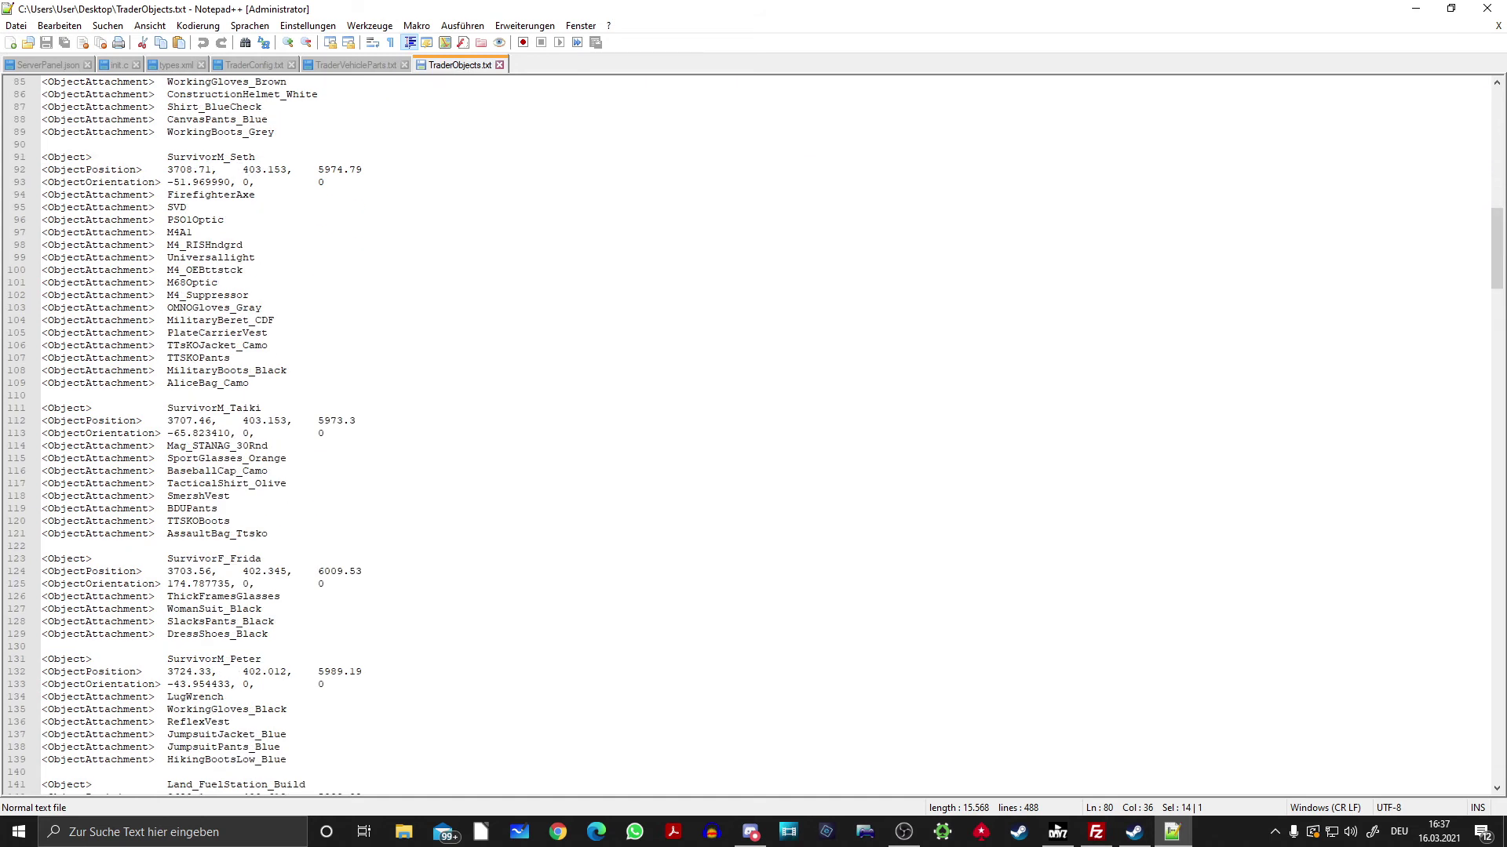
scroll(754, 432, "down", 2)
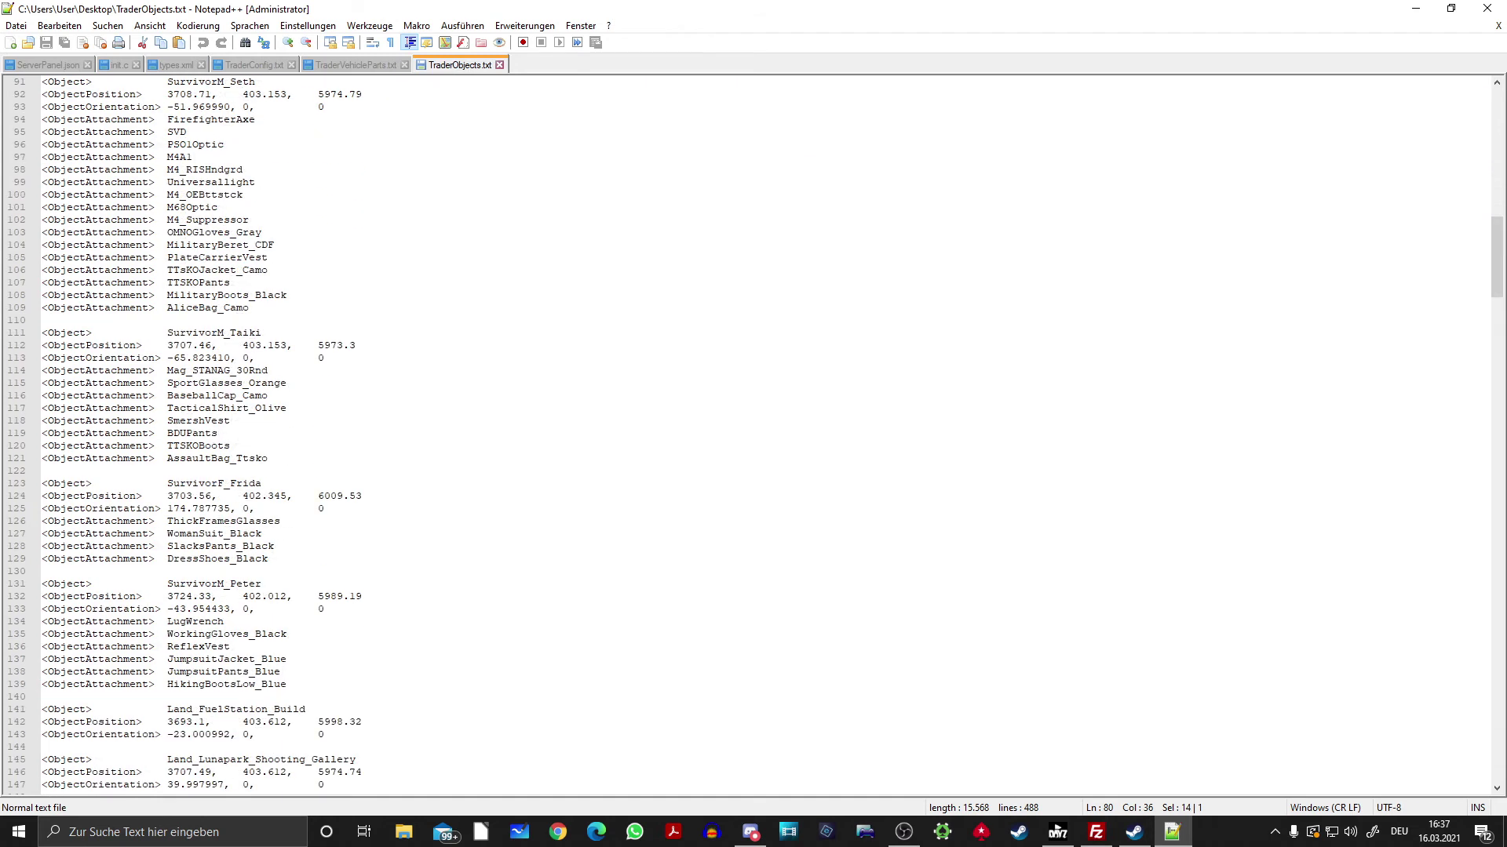
scroll(753, 431, "down", 4)
scroll(753, 431, "down", 4)
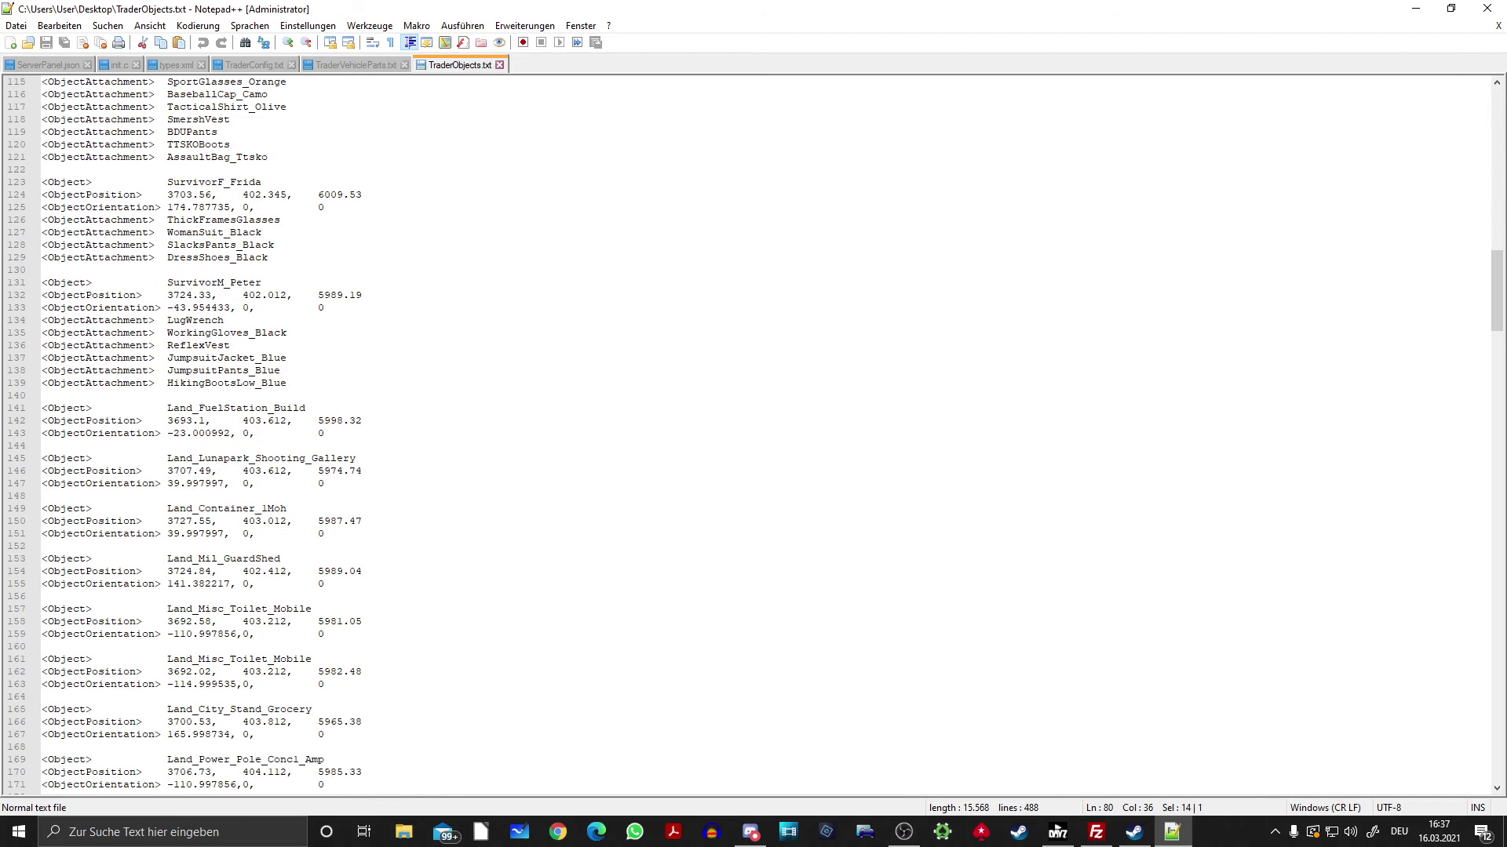
scroll(754, 431, "down", 2)
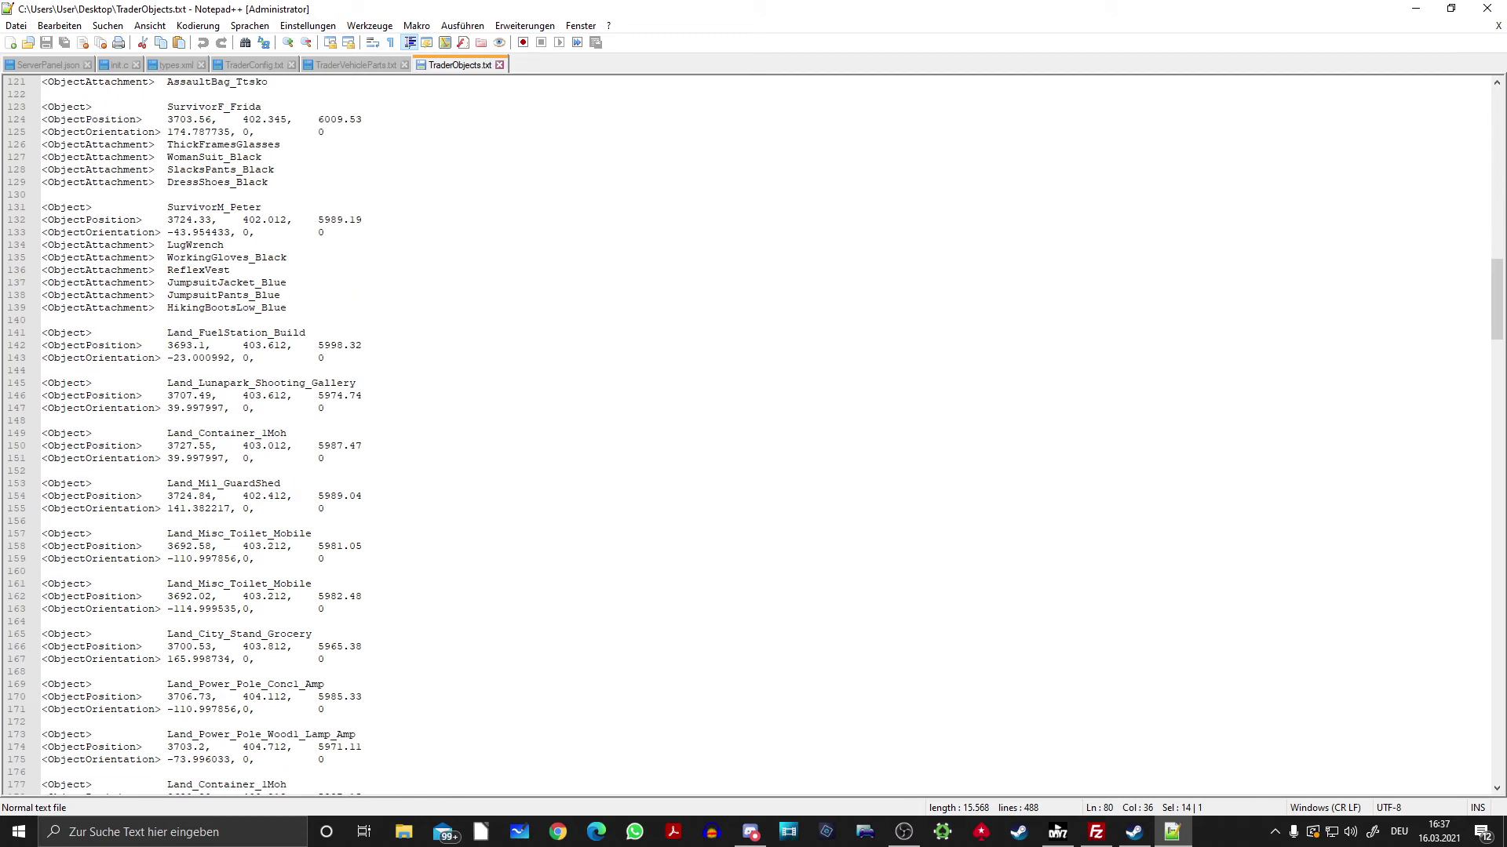
scroll(753, 432, "down", 2)
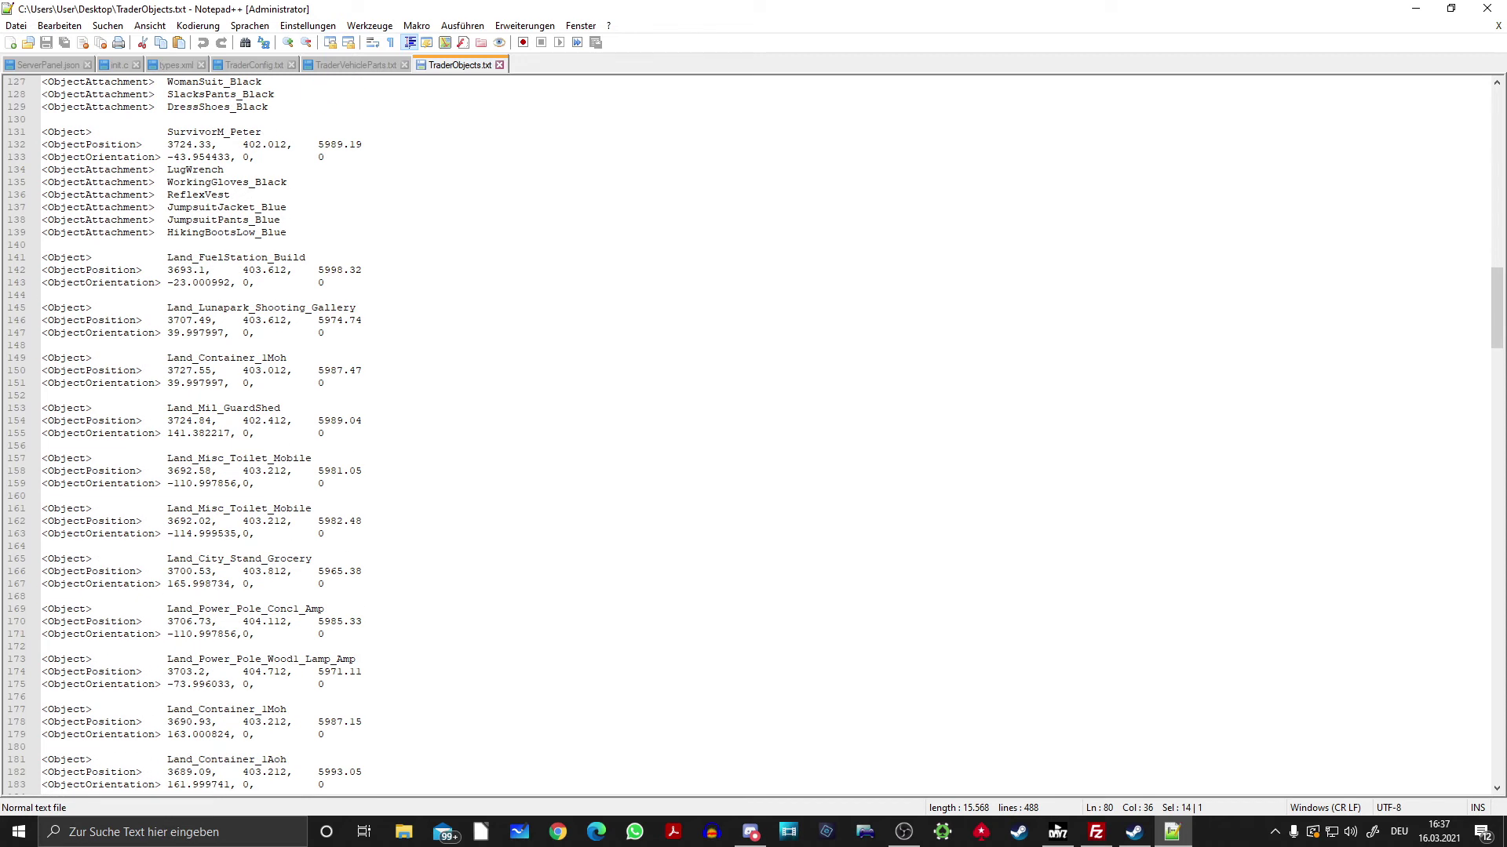
scroll(753, 432, "down", 2)
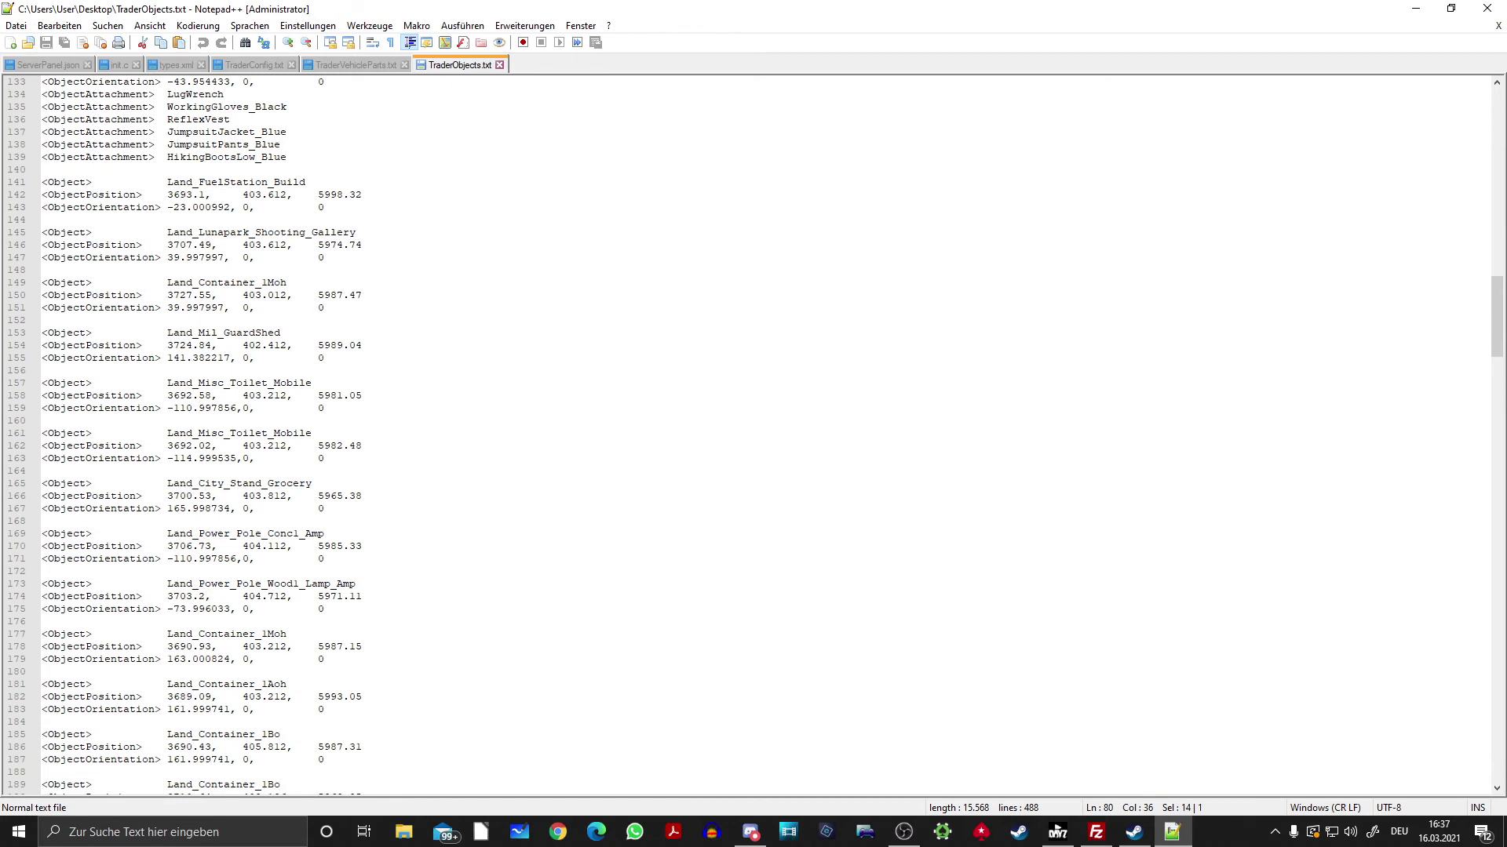
scroll(753, 432, "down", 10)
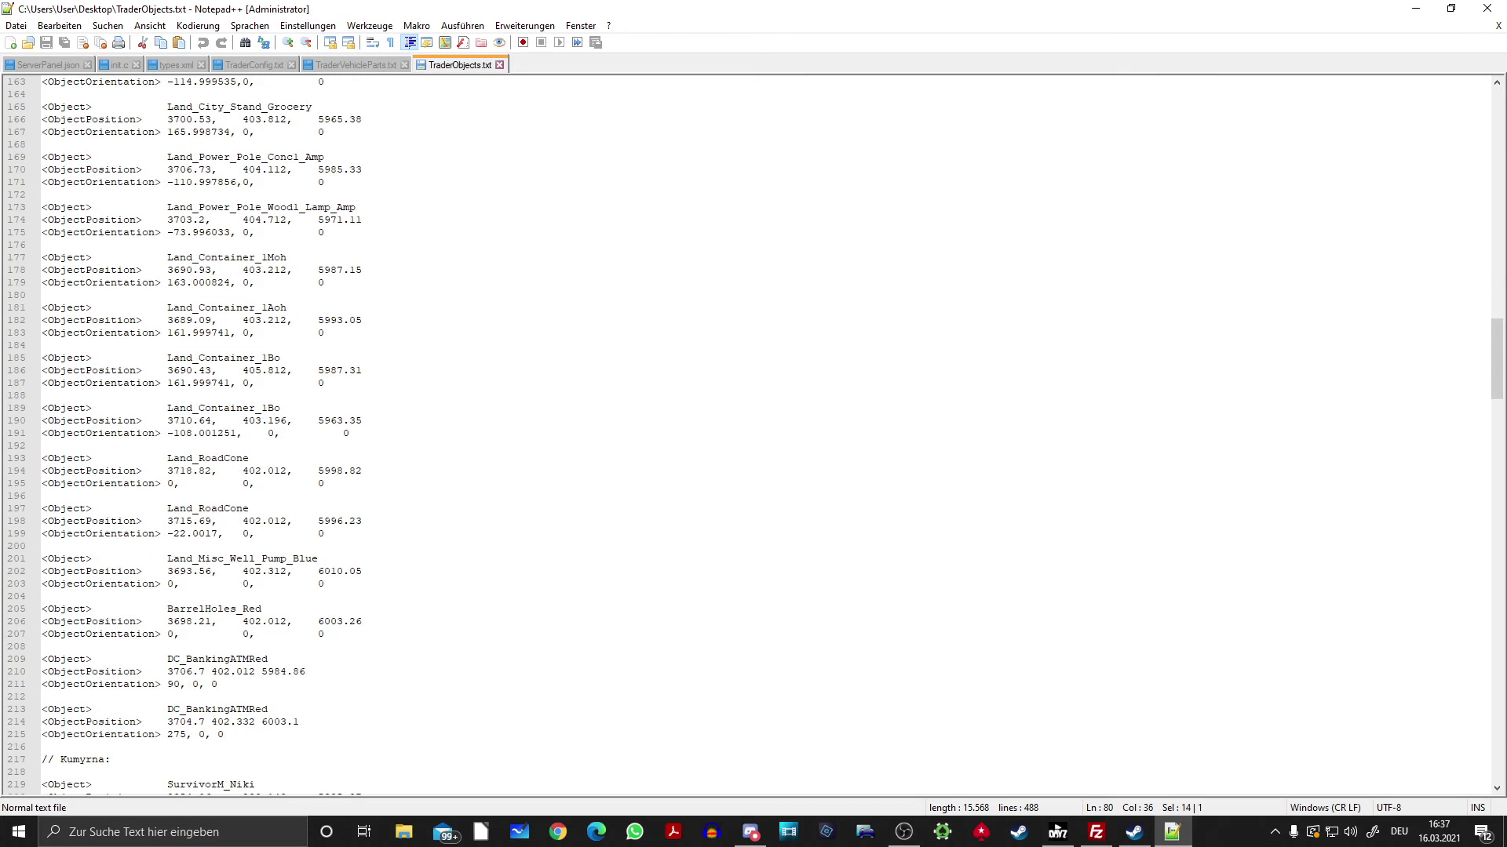
scroll(753, 432, "down", 2)
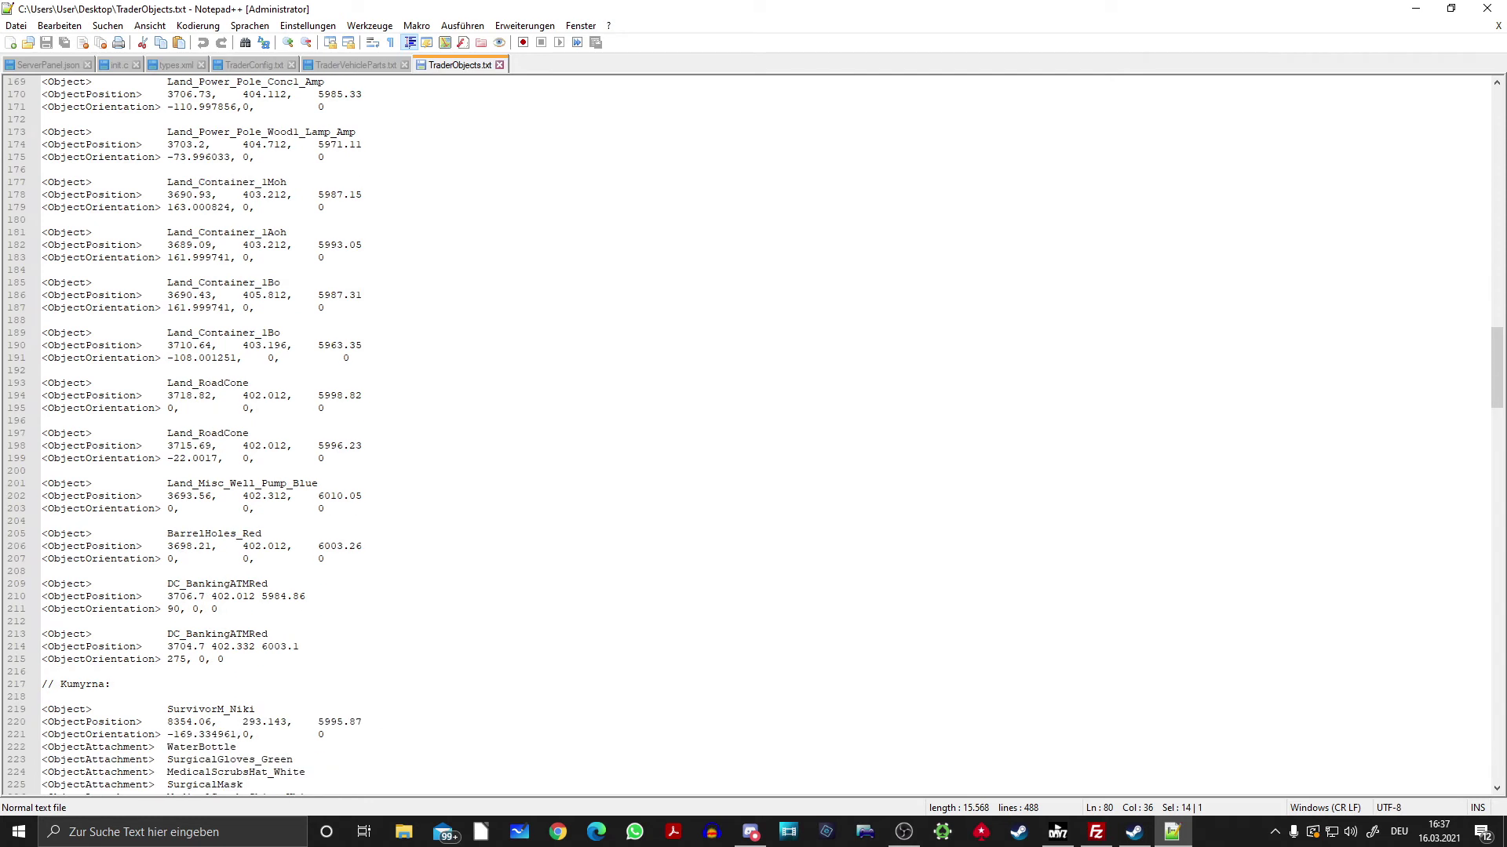
scroll(753, 432, "down", 1)
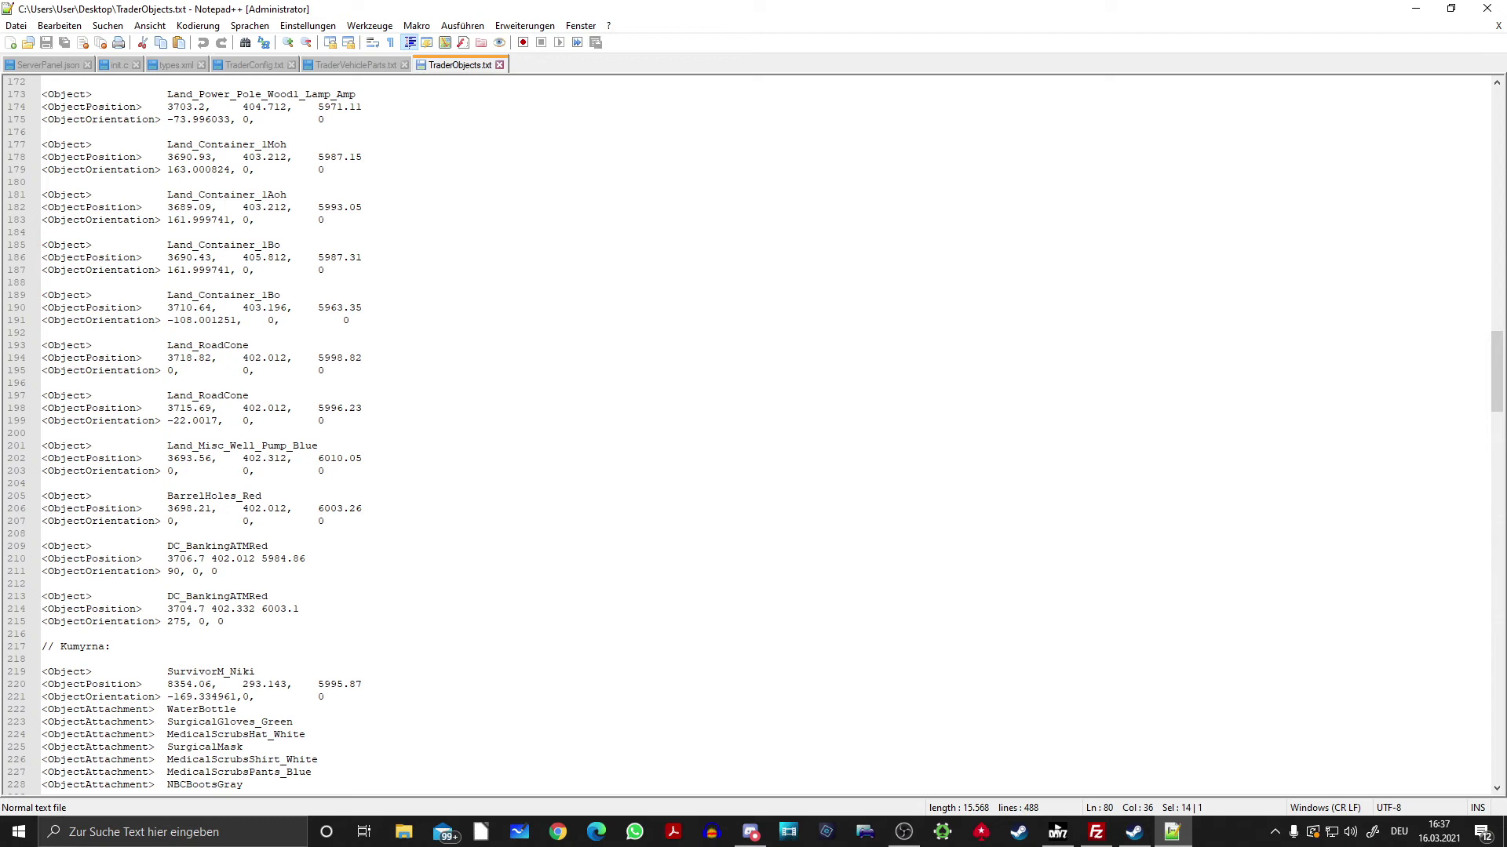
left_click_drag(42, 545, 224, 622)
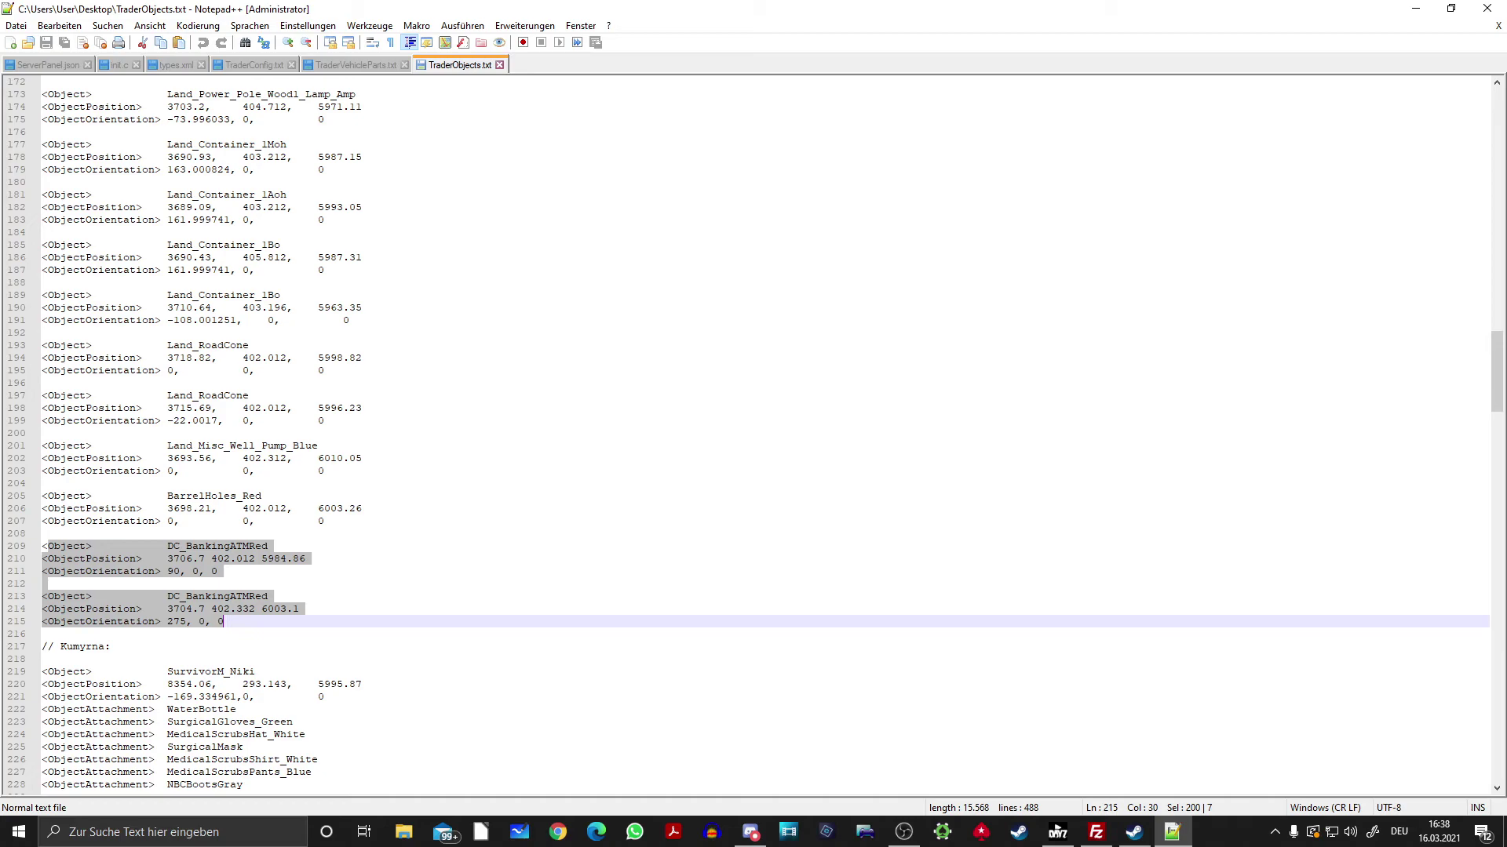
Compare with the Steam discussion and highlight its DC_BankingATMPurple and DC_BankingATMDarkBlue entries with their positions and orientations.
left_click(1134, 832)
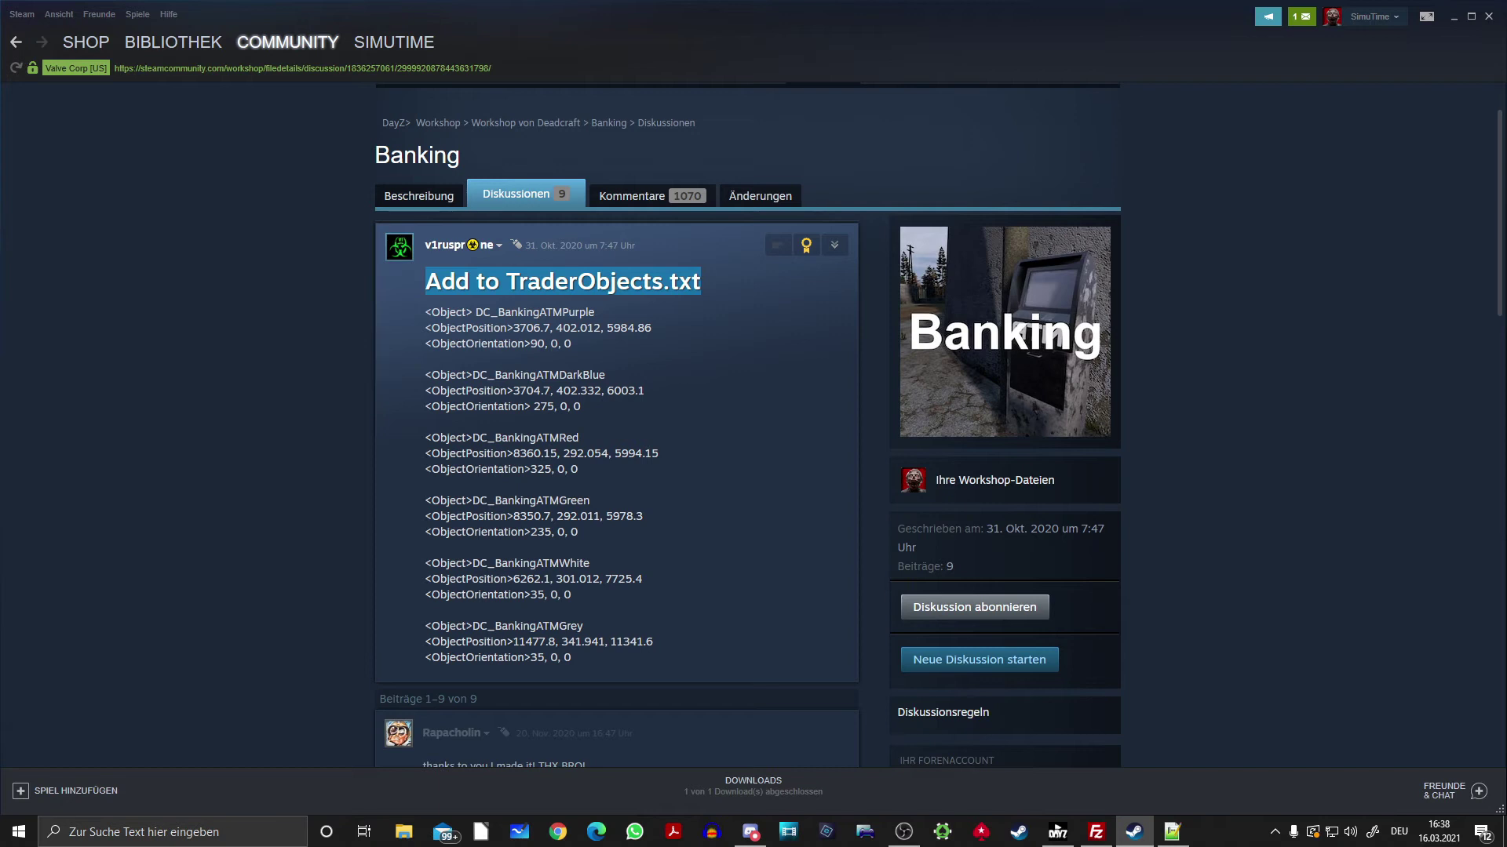
scroll(747, 424, "down", 5)
scroll(747, 424, "up", 6)
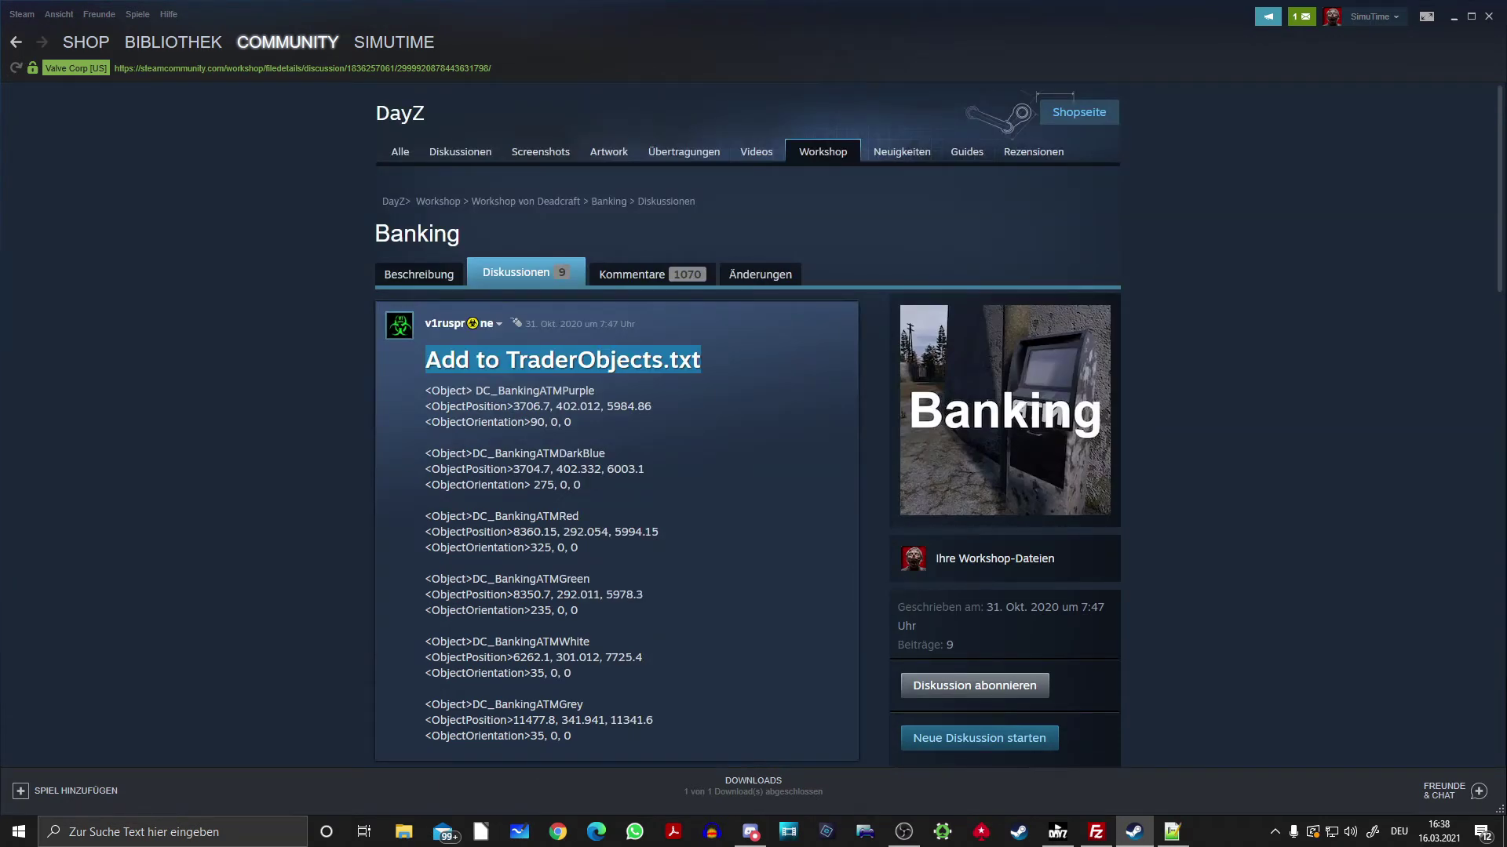
key("alt+Tab")
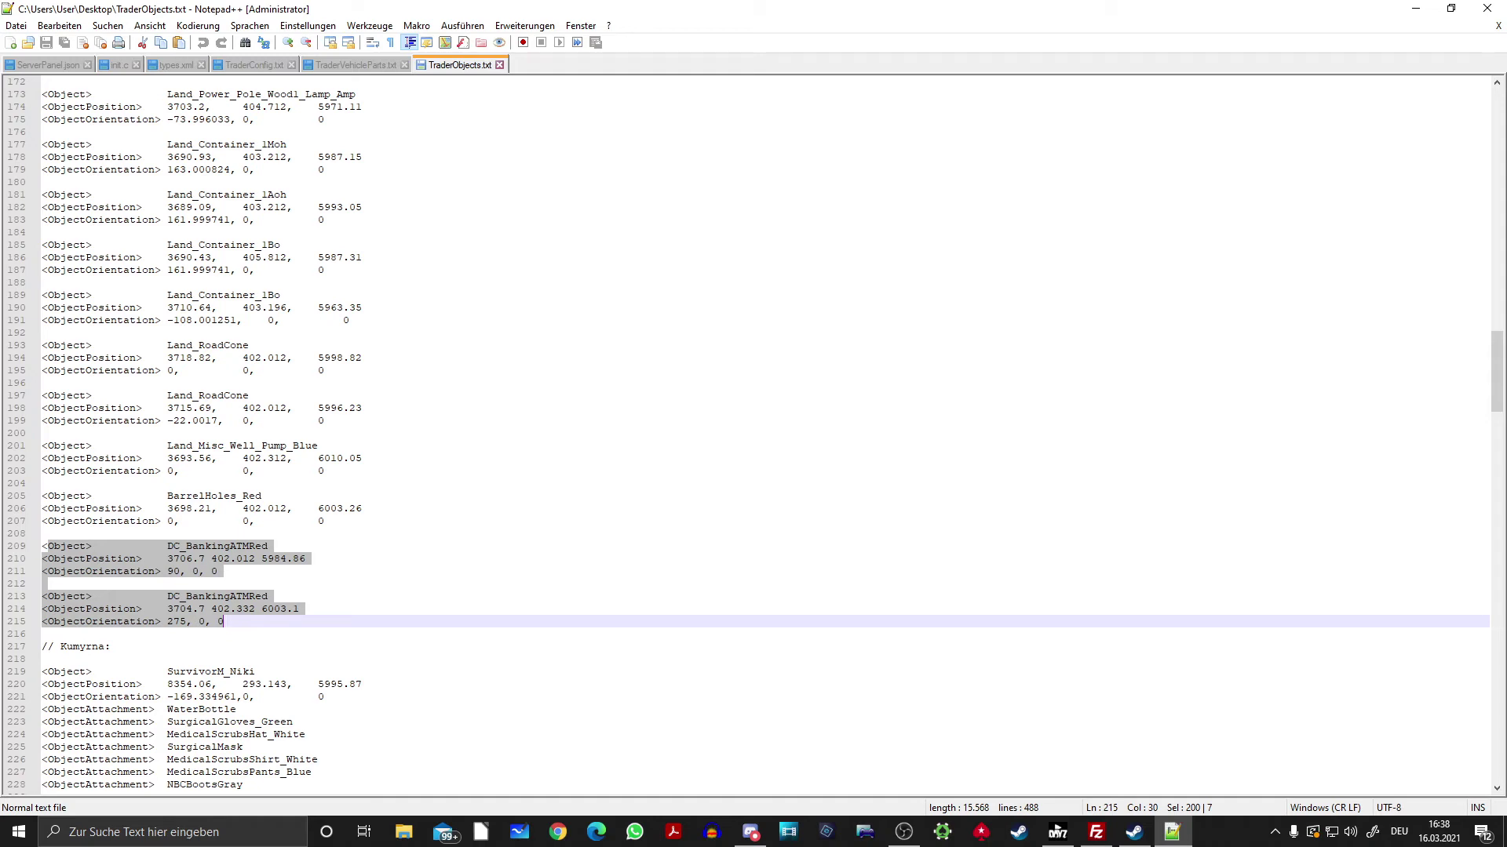
left_click(1135, 832)
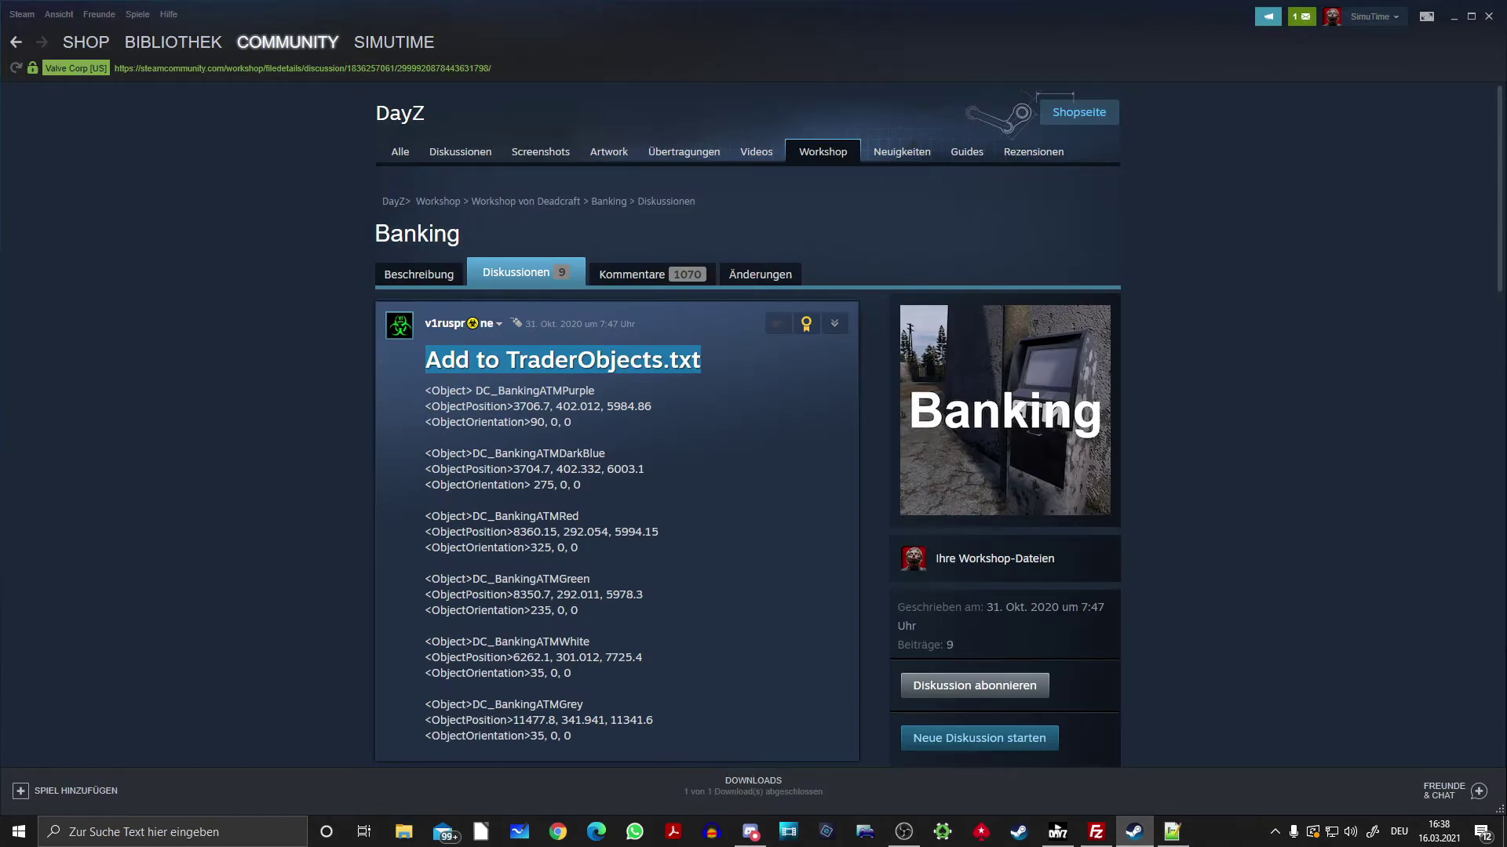
left_click_drag(424, 390, 582, 485)
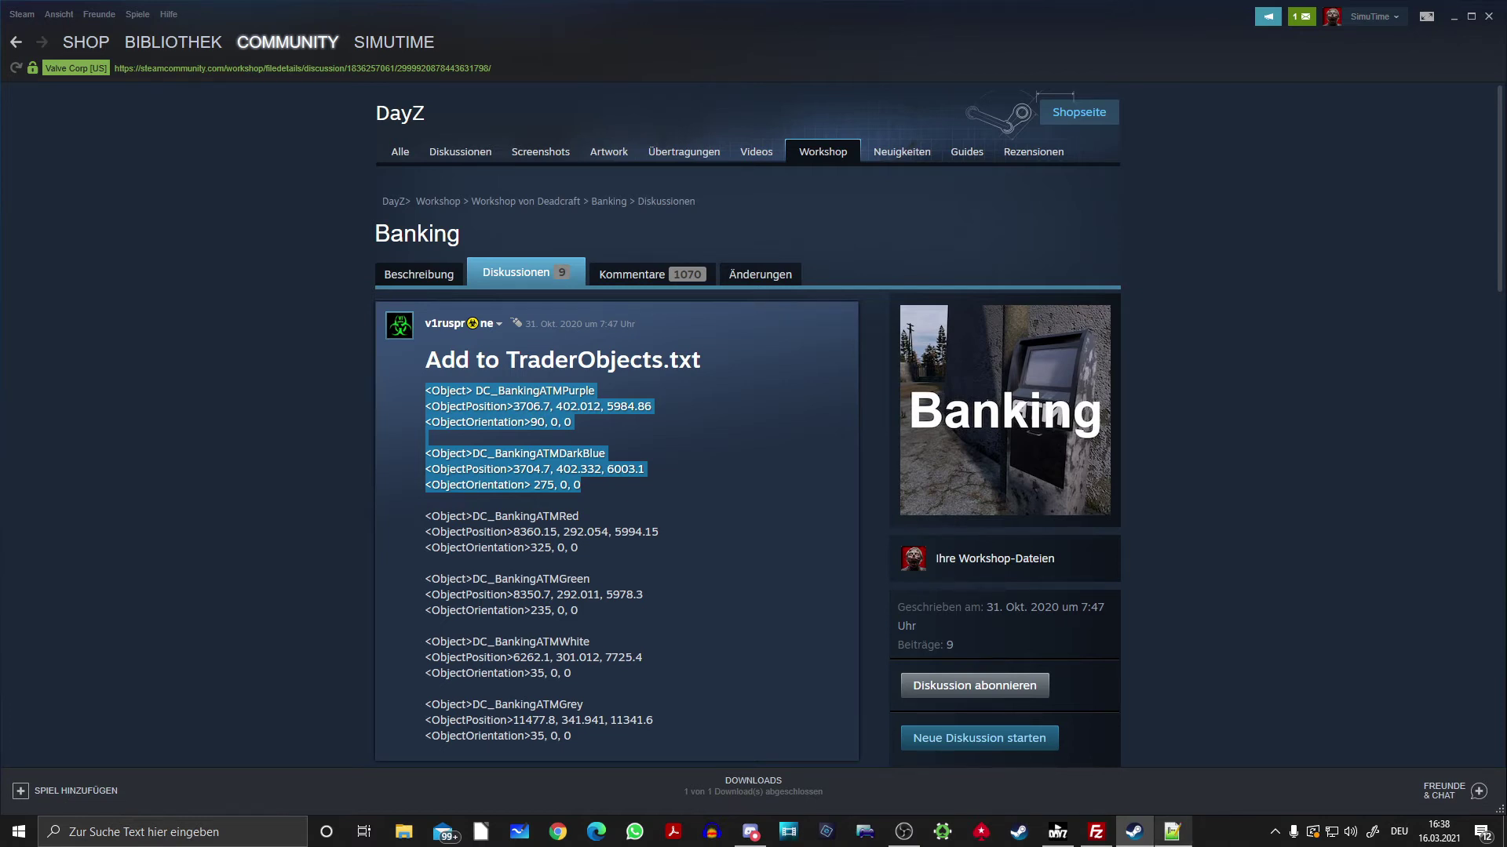
Switch back to TraderObjects.txt in Notepad++ and highlight the Green Mountain heading under Objects to Spawn.
left_click(1172, 831)
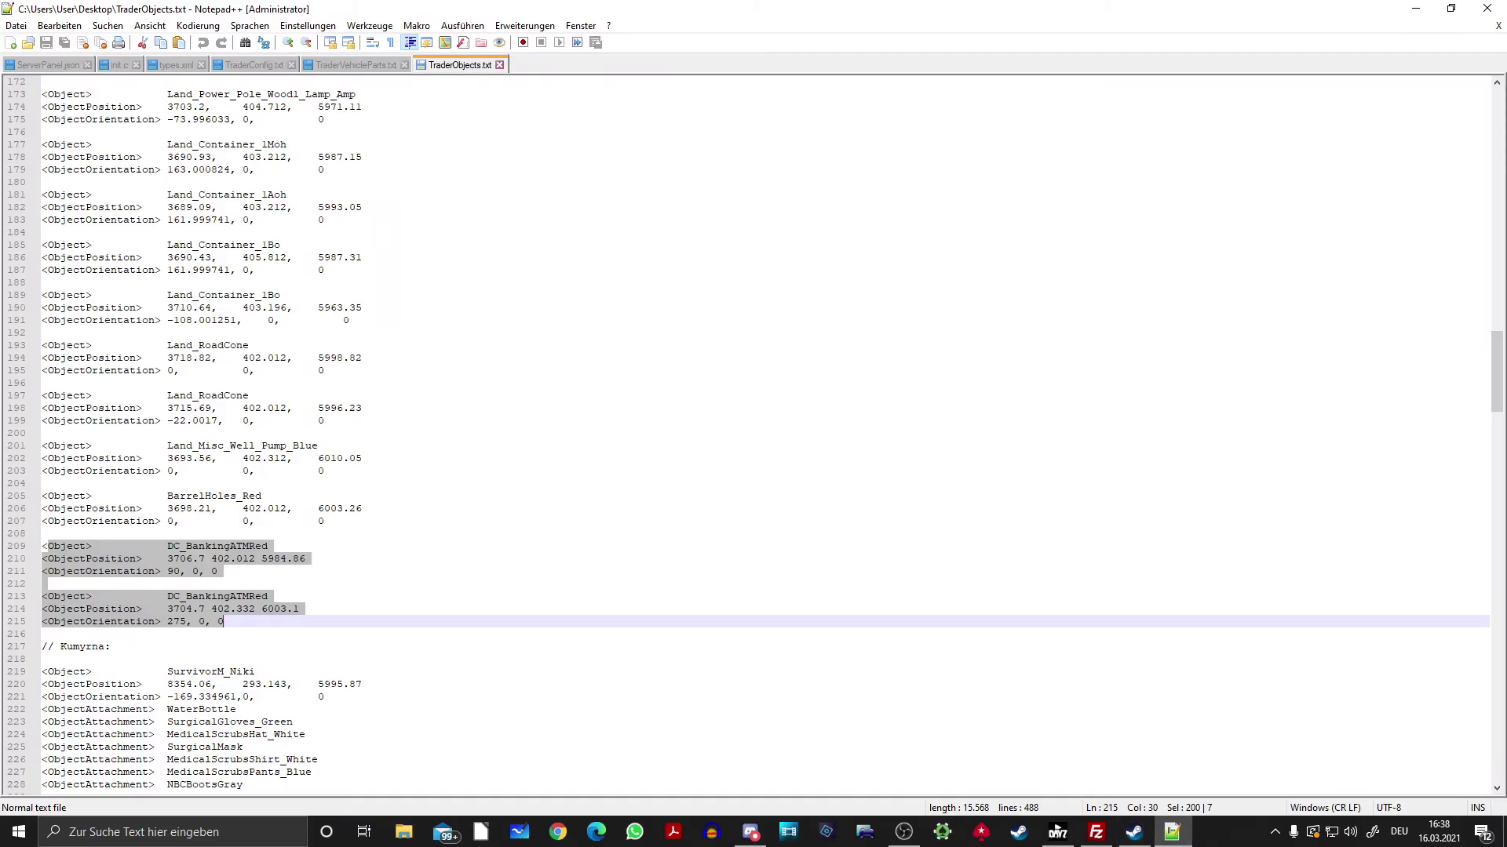
scroll(753, 432, "up", 8)
scroll(753, 432, "up", 20)
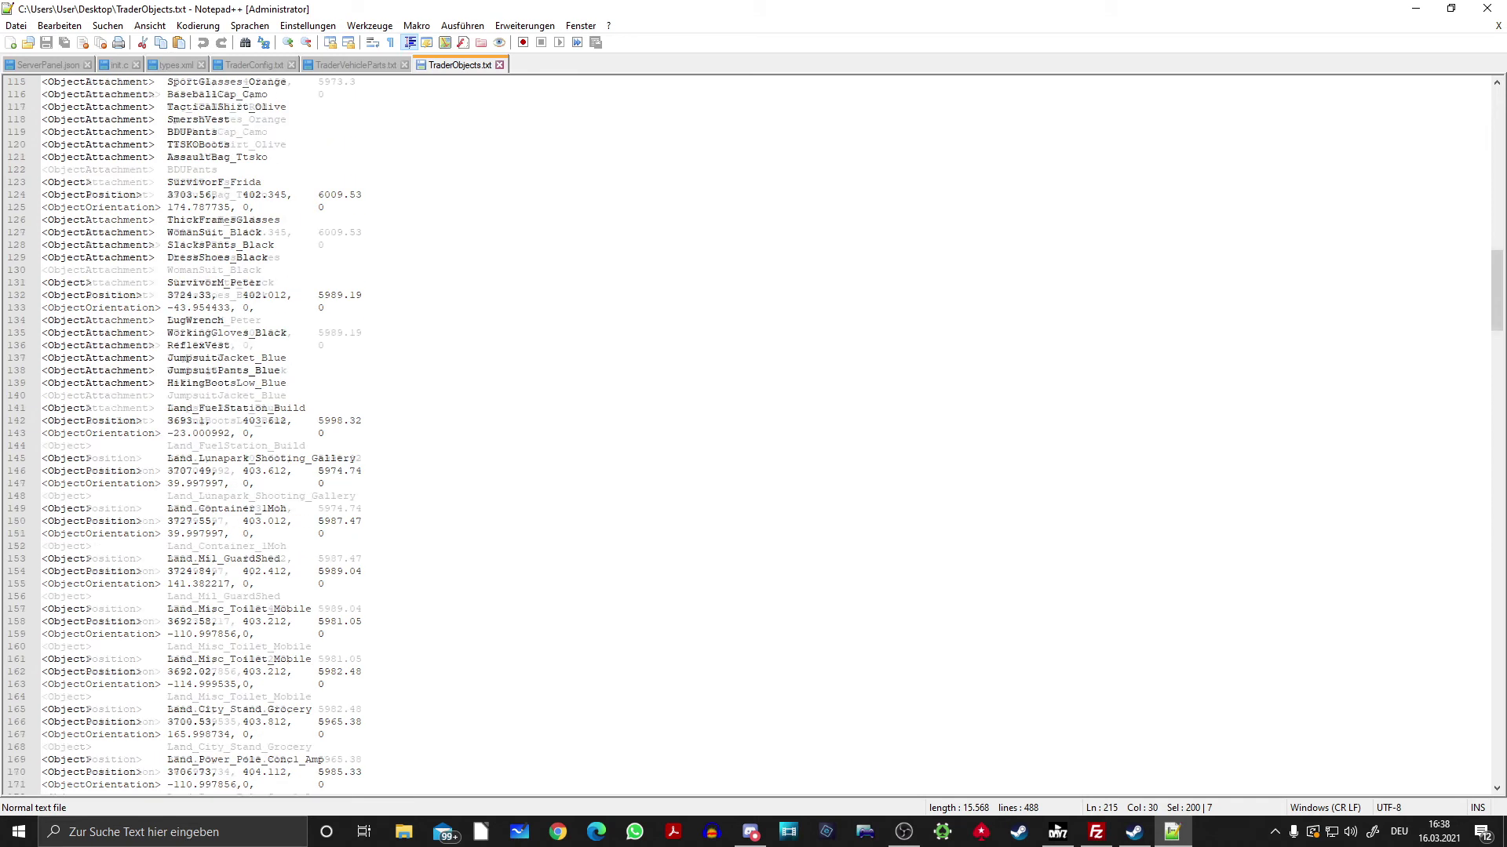
left_click_drag(42, 245, 155, 245)
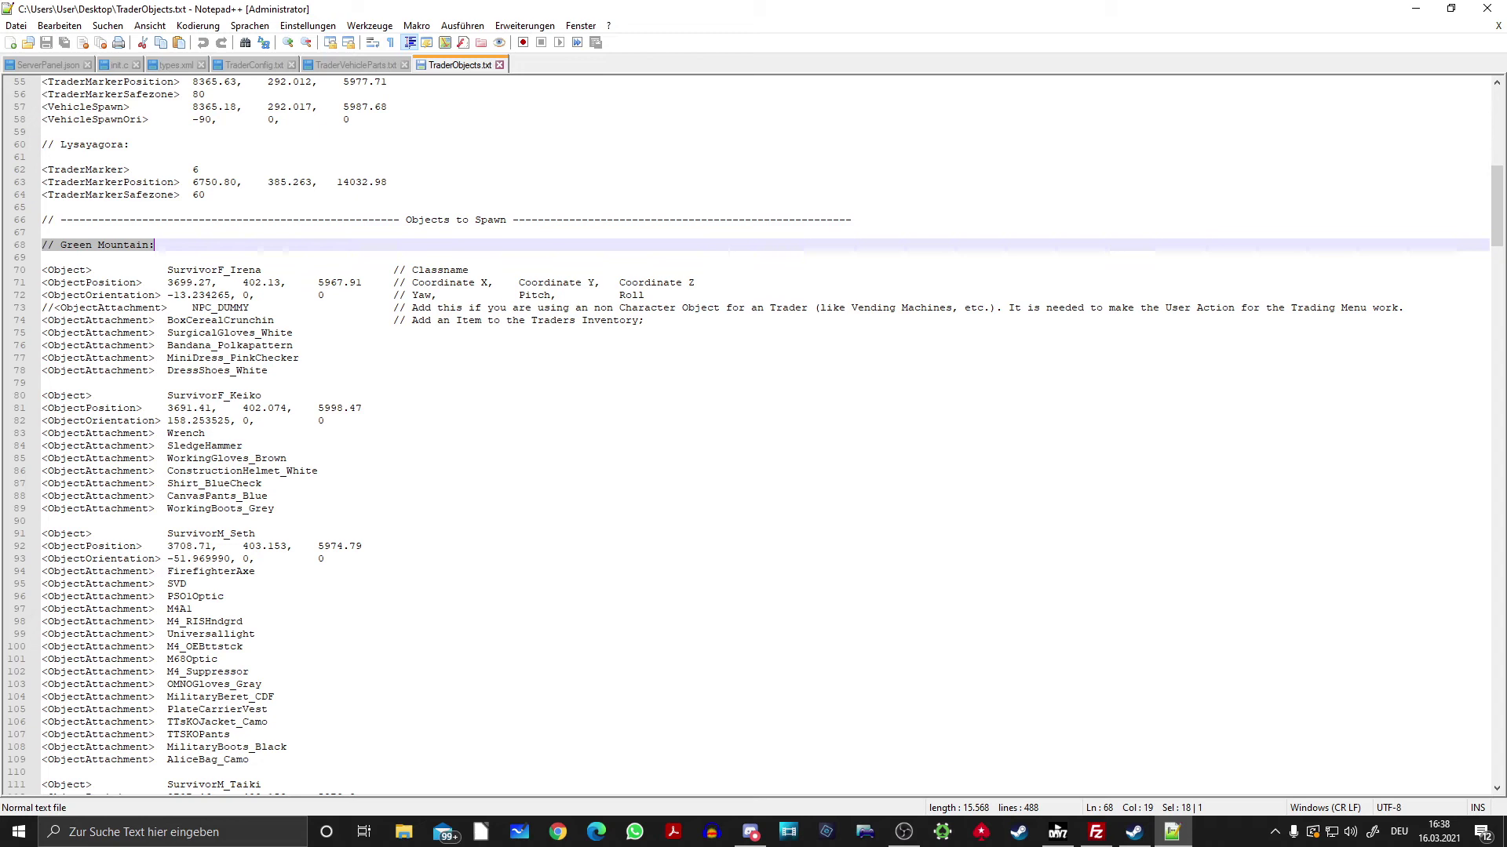
Go past the Green Mountain objects in TraderObjects.txt and highlight the Kumyrna heading below them.
scroll(753, 431, "down", 20)
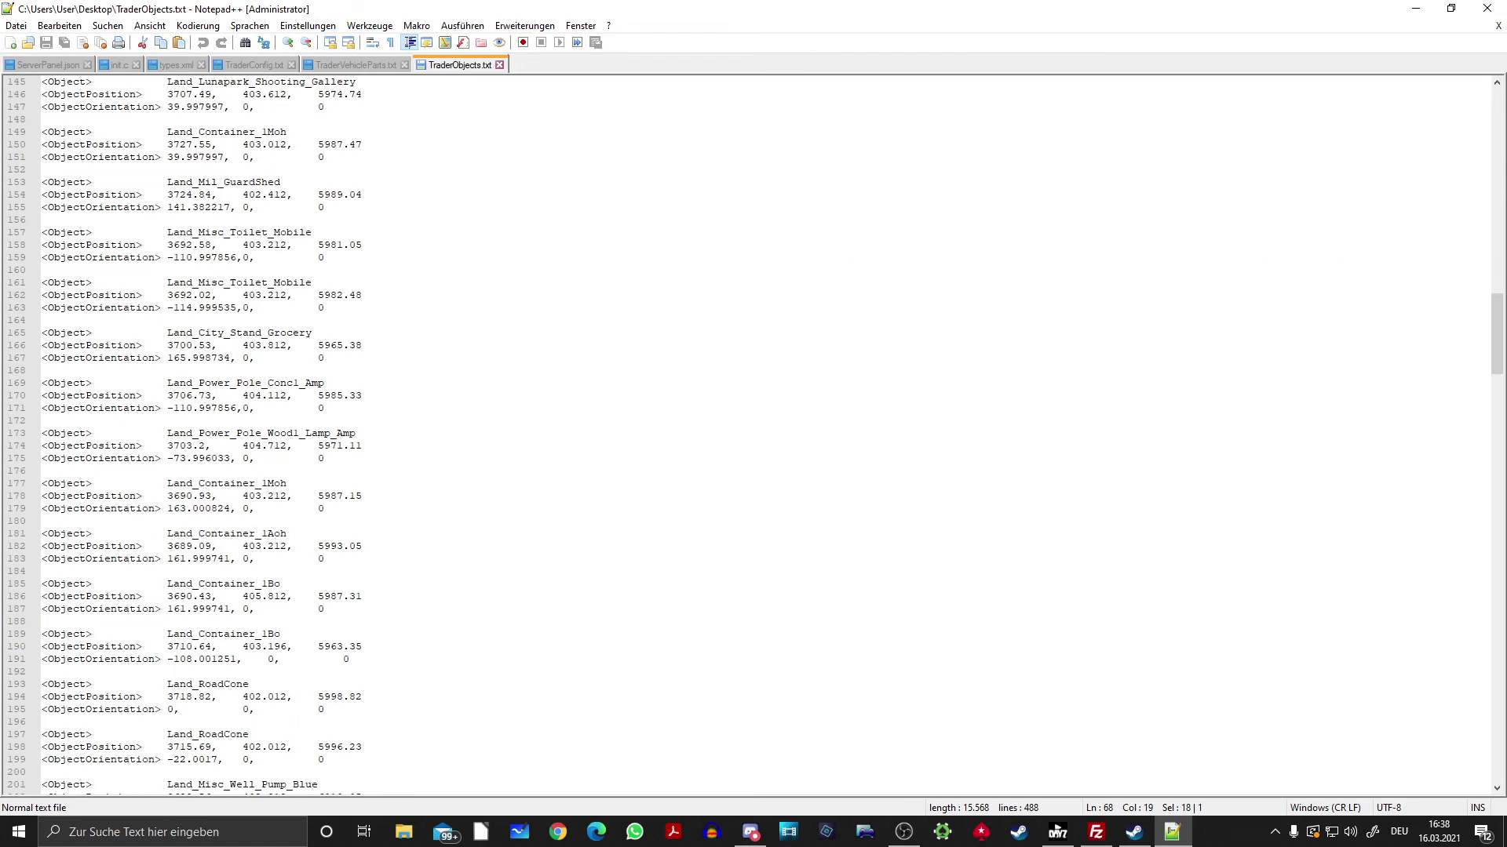
scroll(753, 432, "down", 14)
scroll(753, 432, "up", 2)
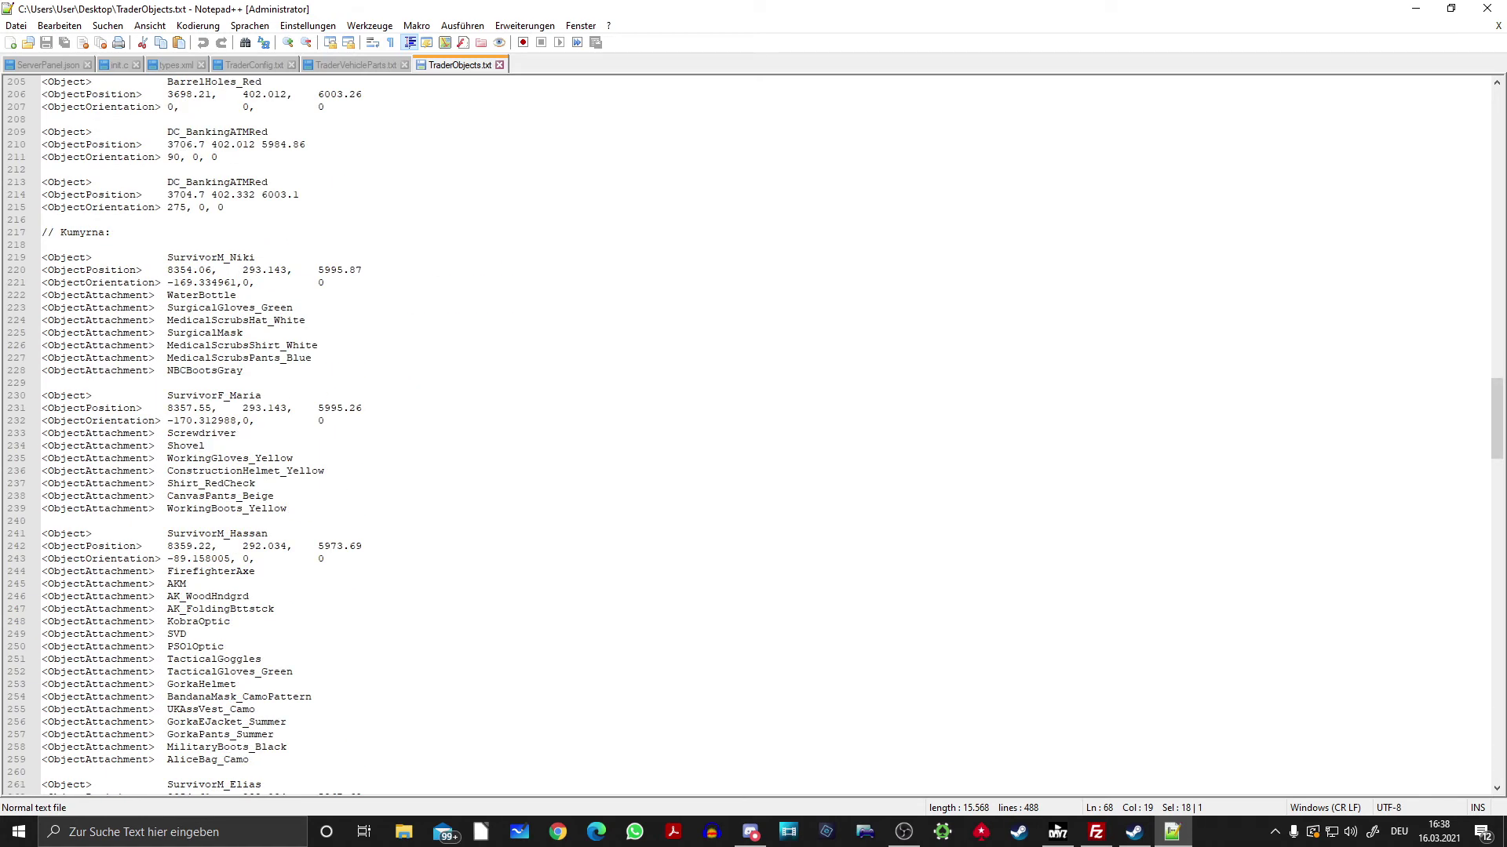
left_click_drag(42, 232, 110, 232)
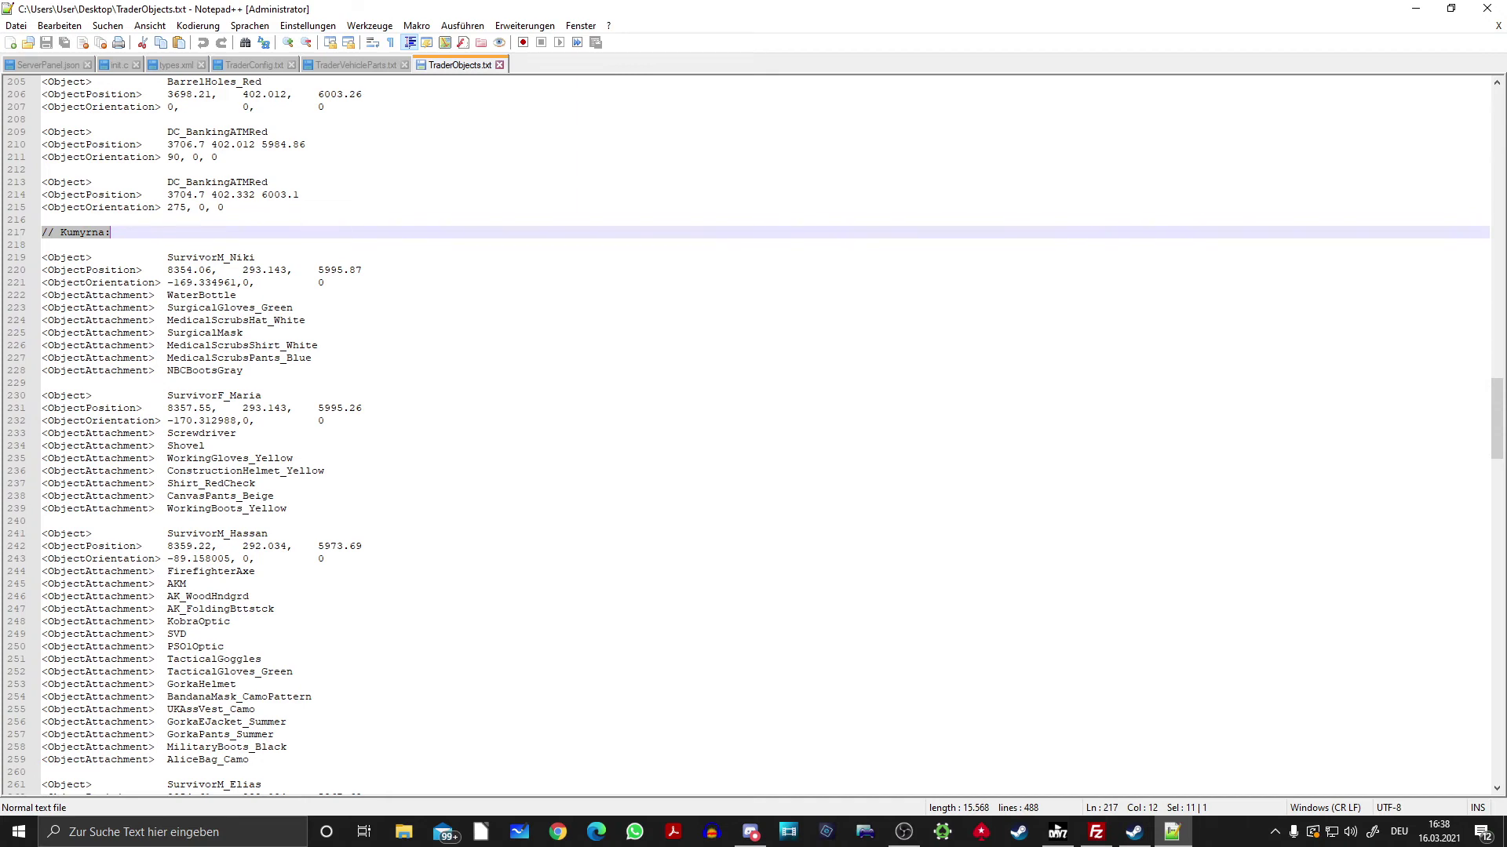
Go through the Kumyrna objects and highlight the two DC_BankingATMRed entries above the final SurvivorF_Irena object.
scroll(754, 431, "down", 20)
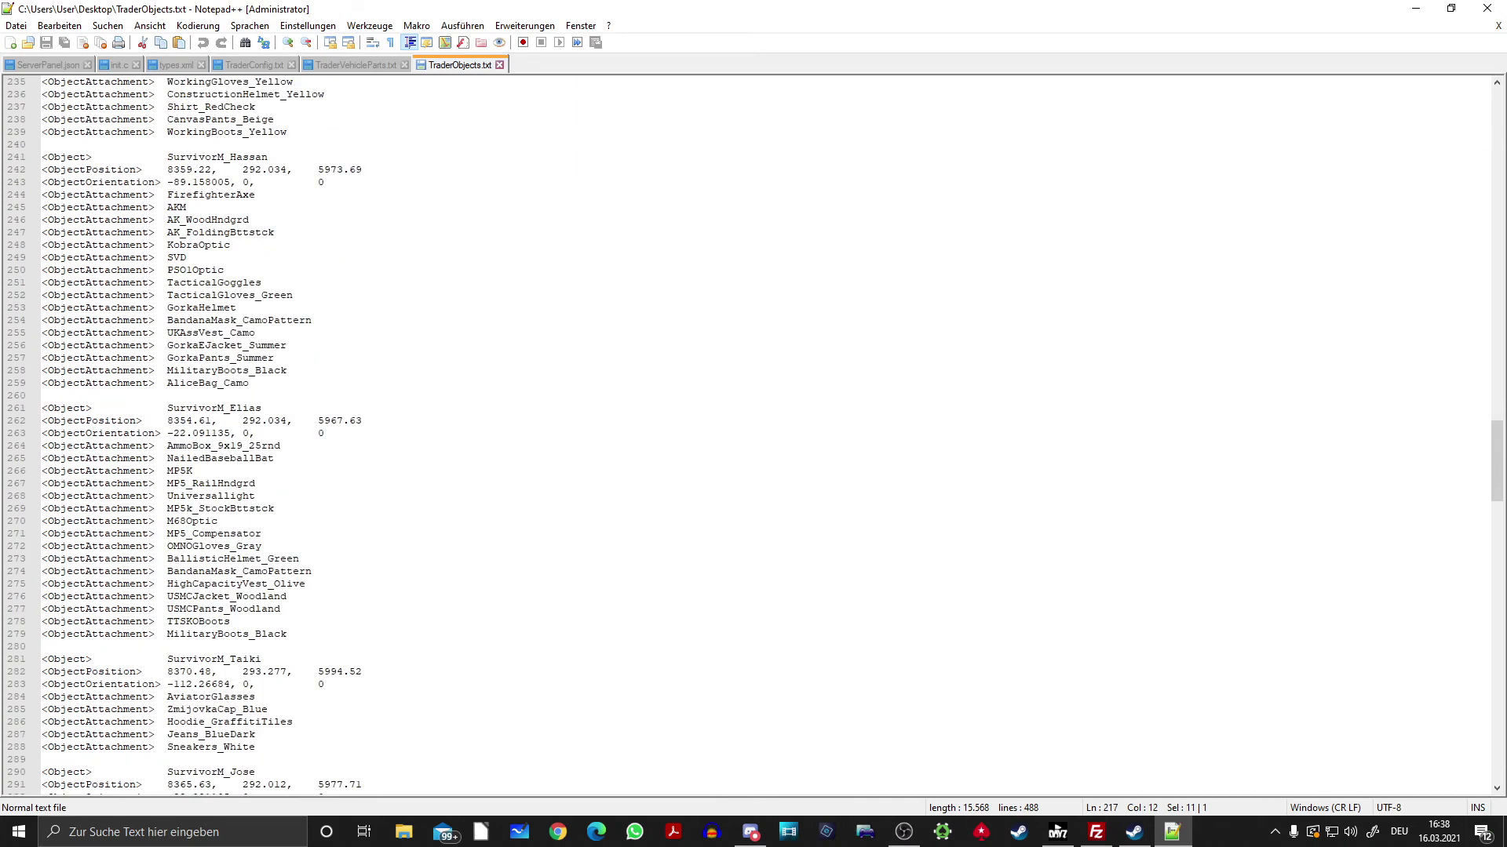
scroll(753, 432, "down", 20)
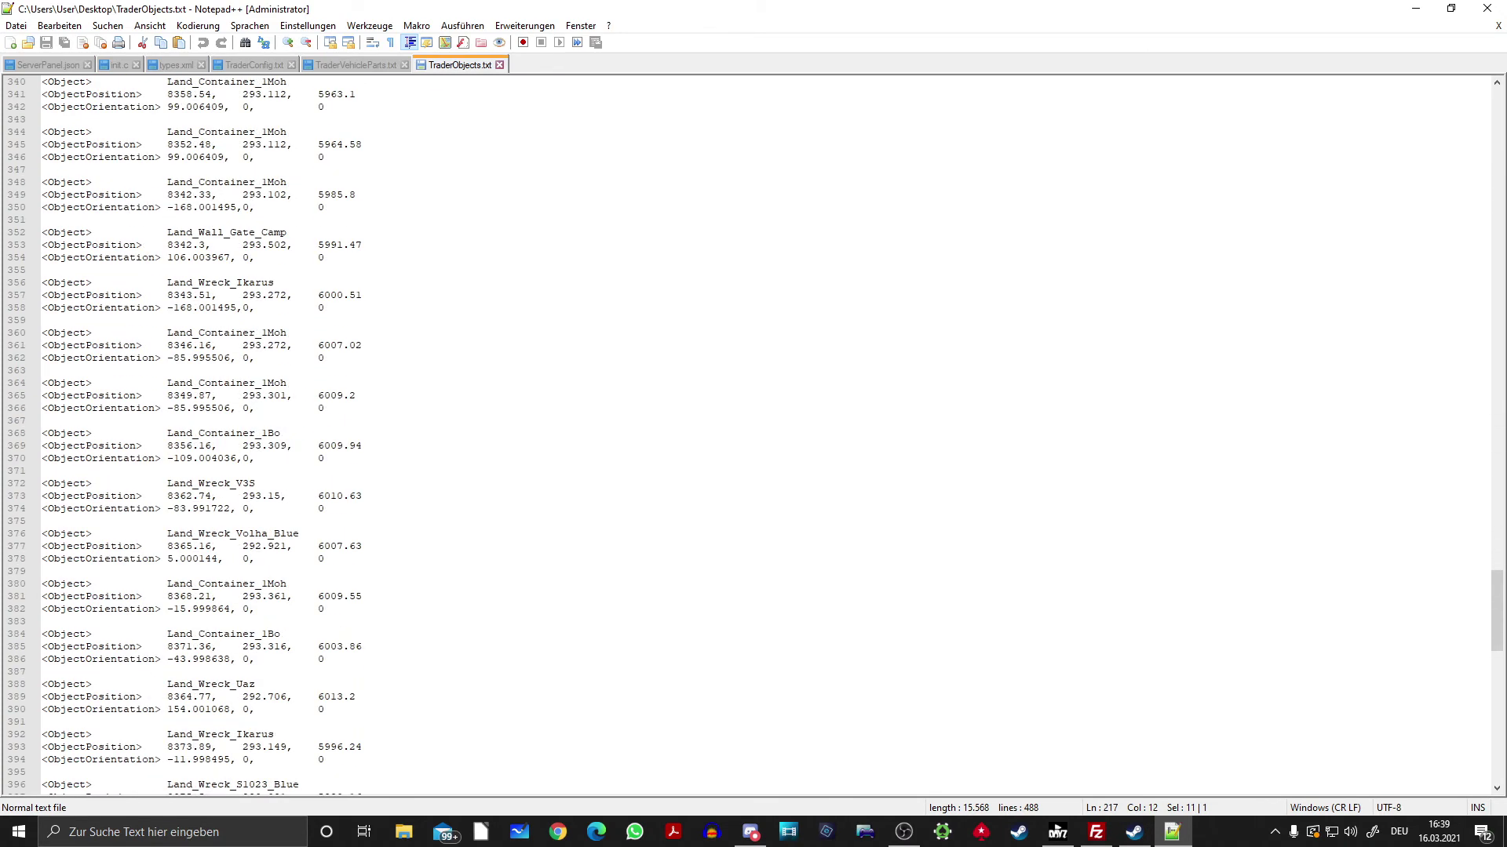
scroll(753, 432, "down", 19)
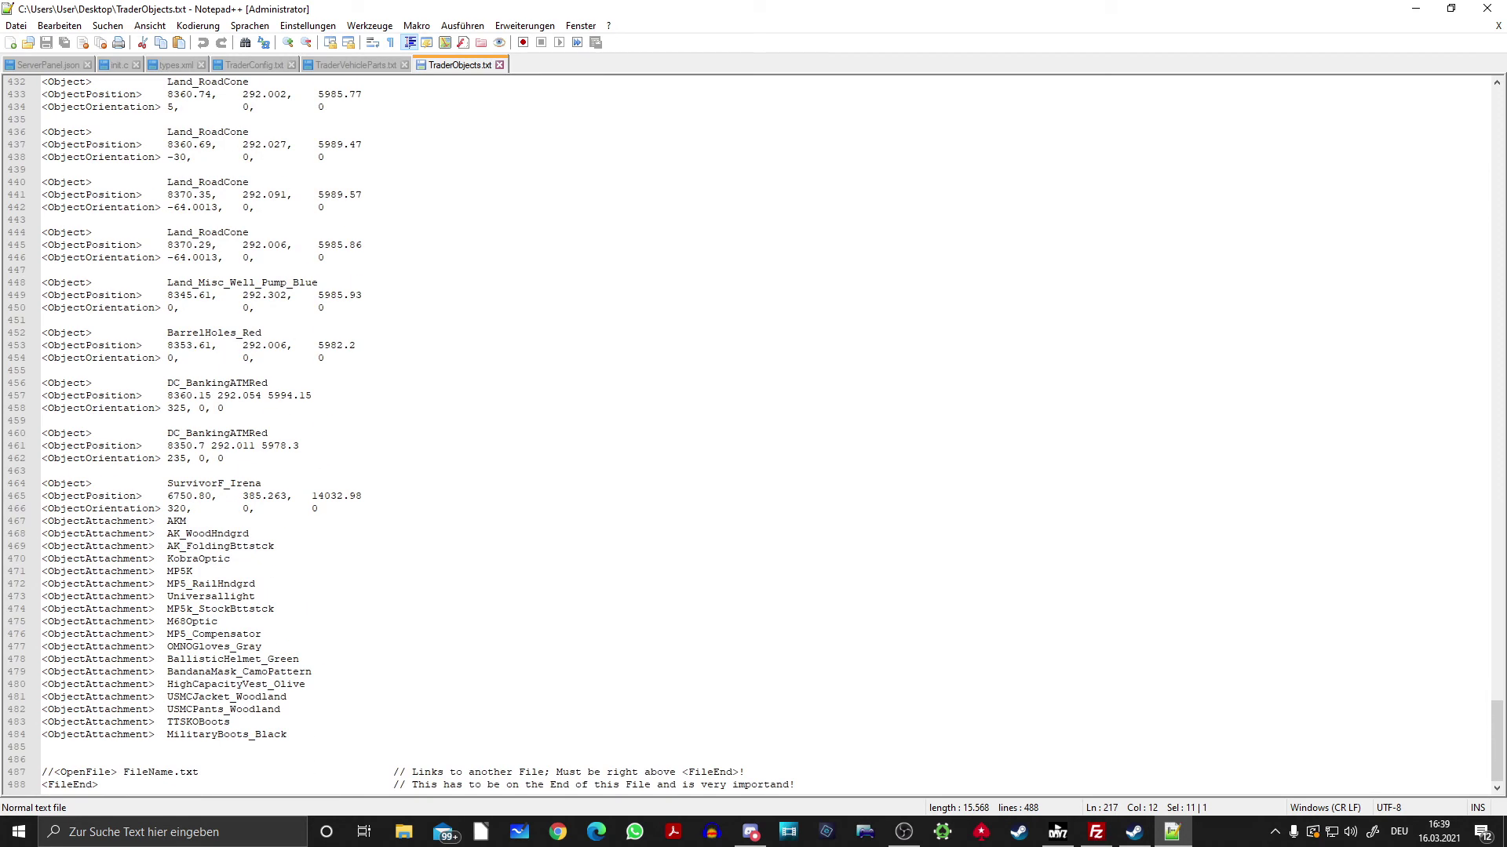
left_click_drag(42, 383, 299, 471)
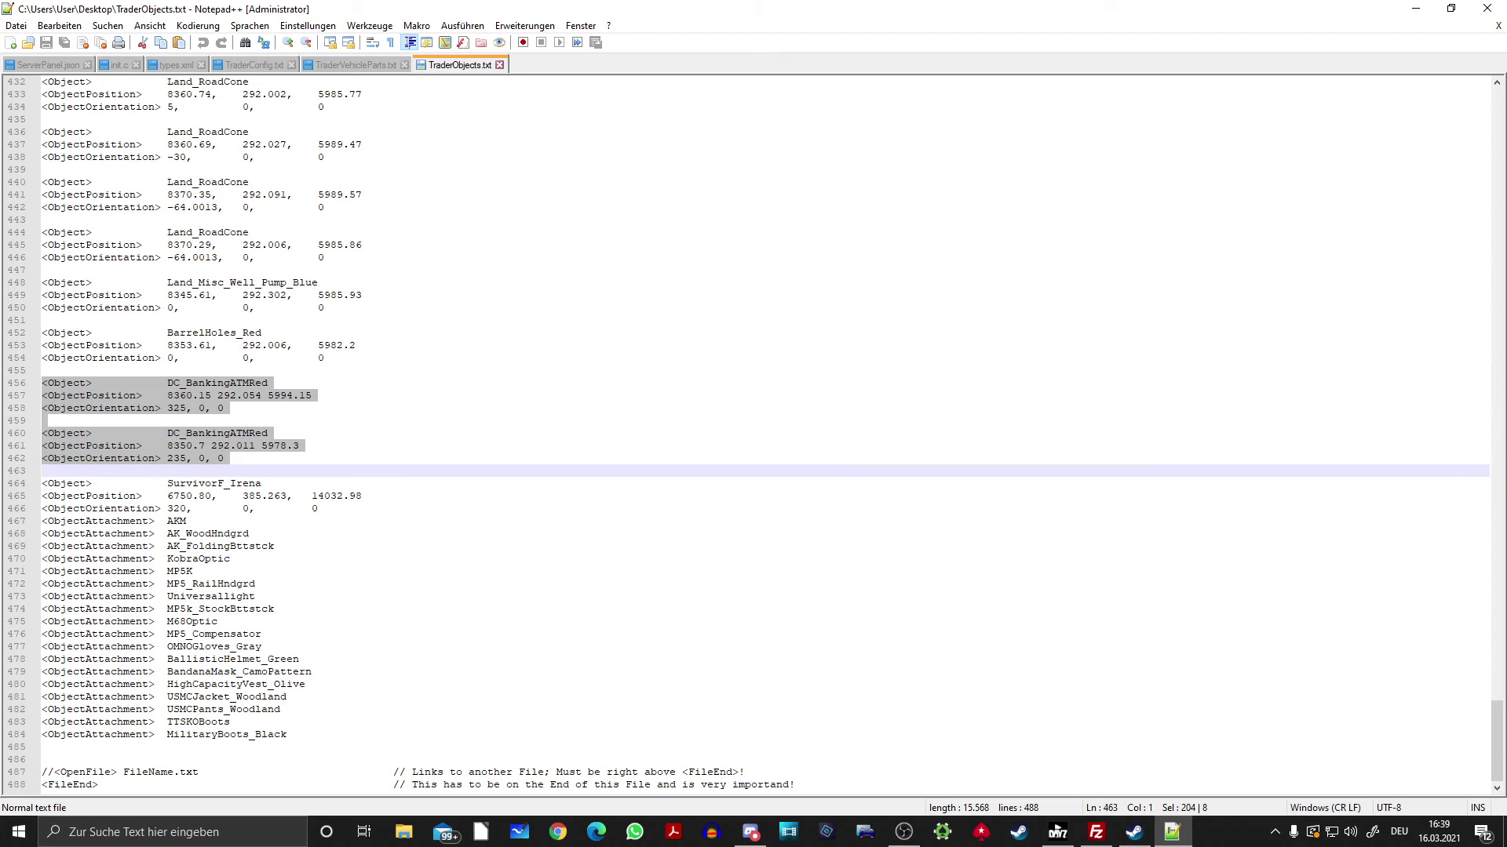
Compare with the Steam discussion by highlighting its DC_BankingATMRed and DC_BankingATMGreen entries, and clear the selection.
key("alt+Tab")
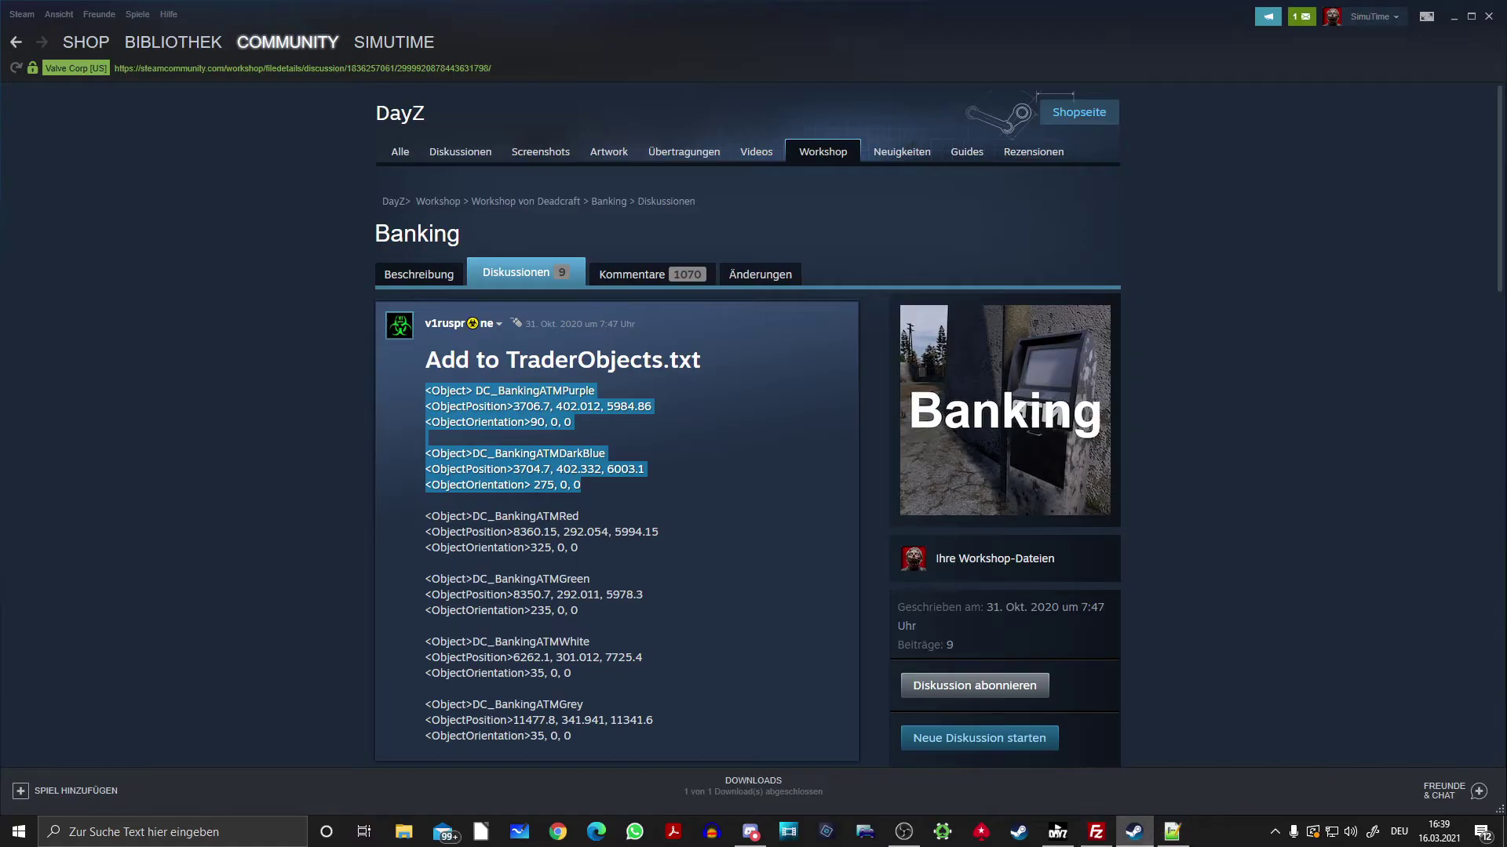
scroll(745, 353, "down", 2)
left_click_drag(425, 358, 579, 454)
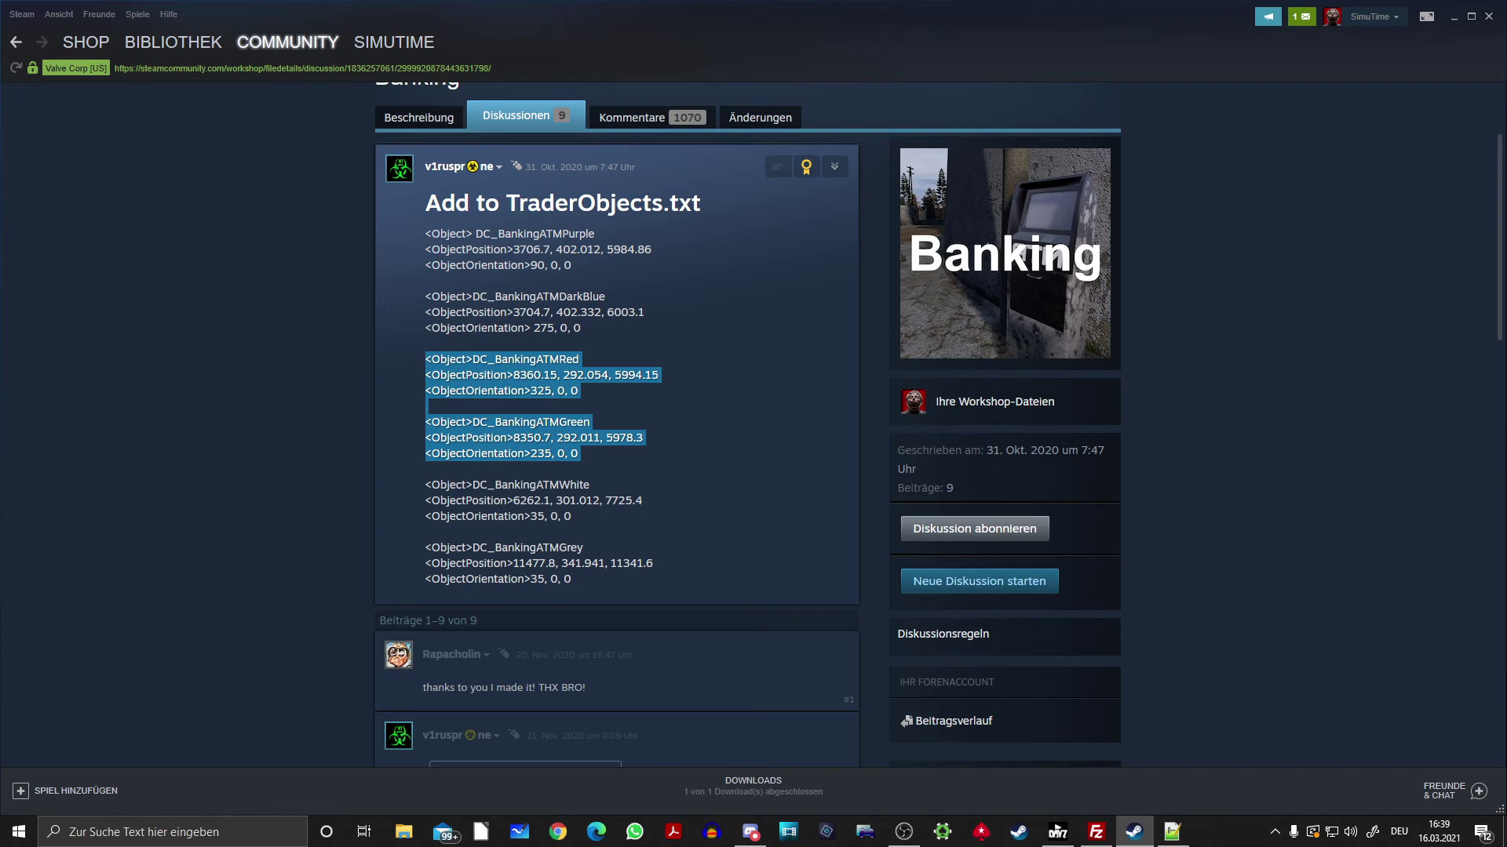
left_click(579, 453)
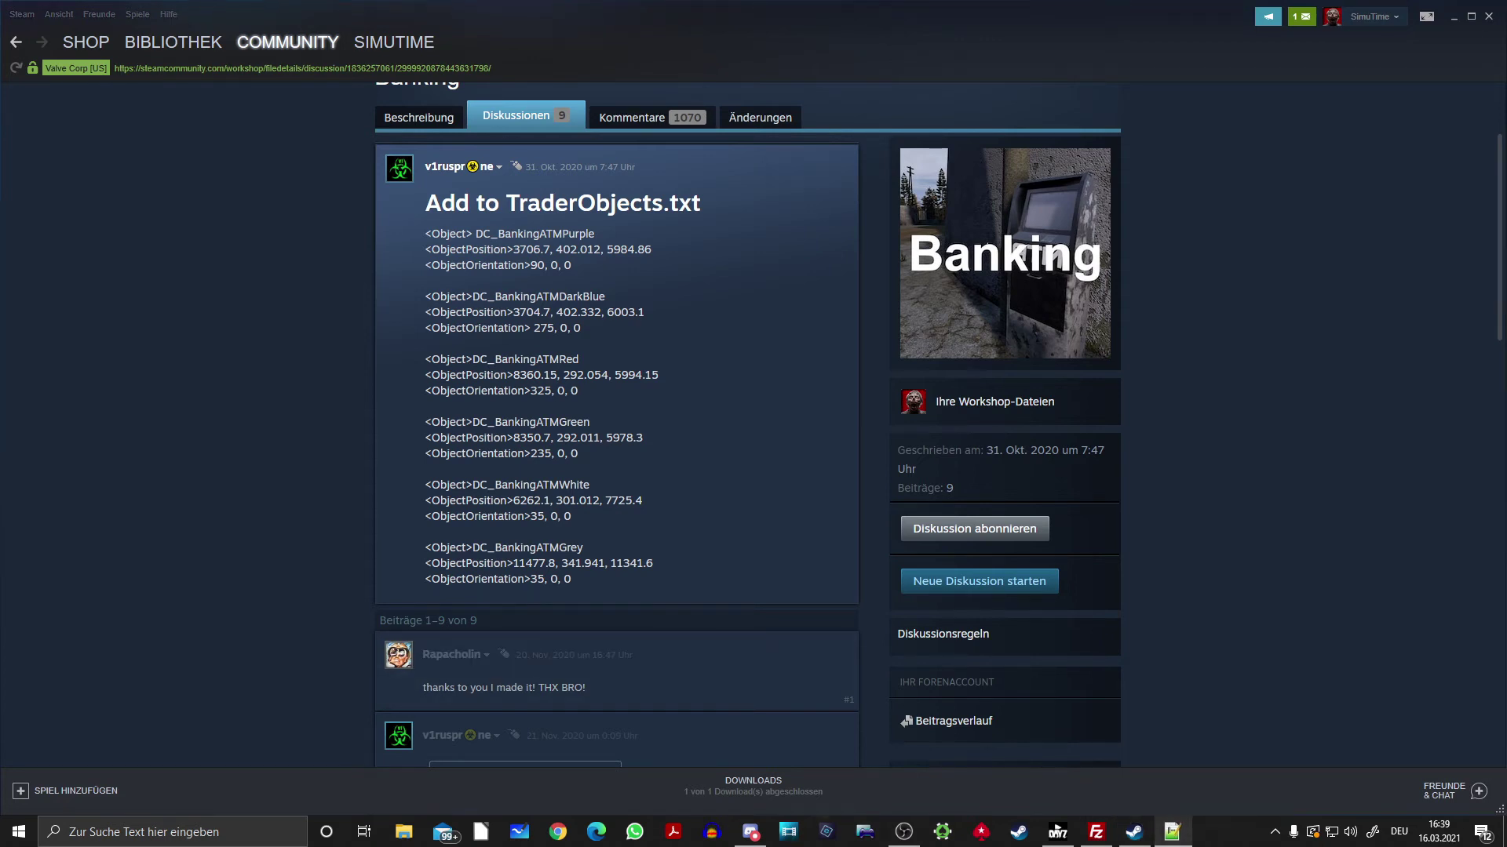
Return to TraderObjects.txt in Notepad++, review it up to the Trader Markers section, and close the file.
left_click(1172, 831)
scroll(753, 436, "up", 20)
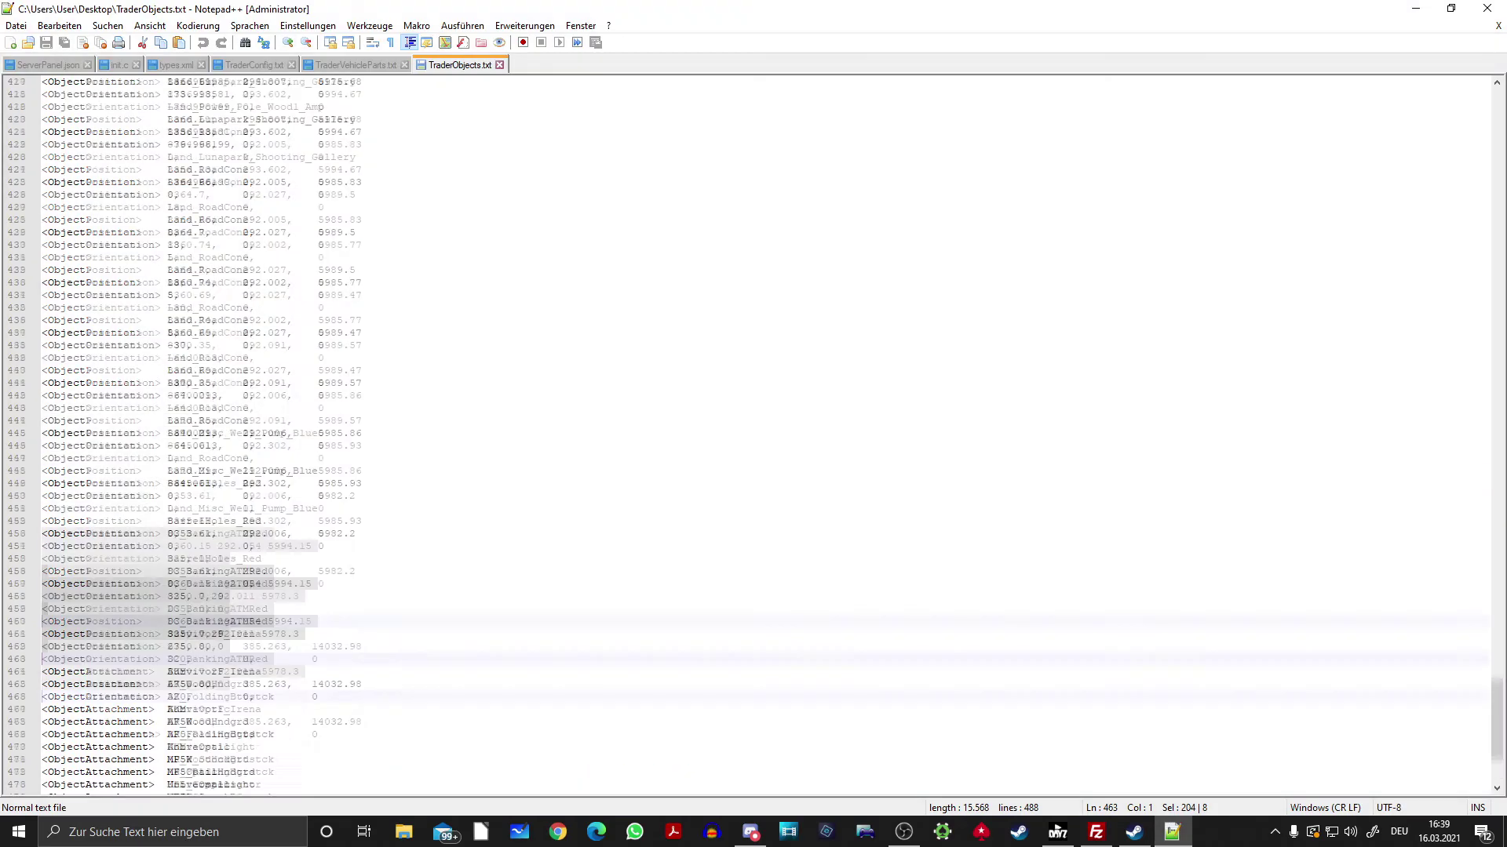
scroll(753, 436, "up", 20)
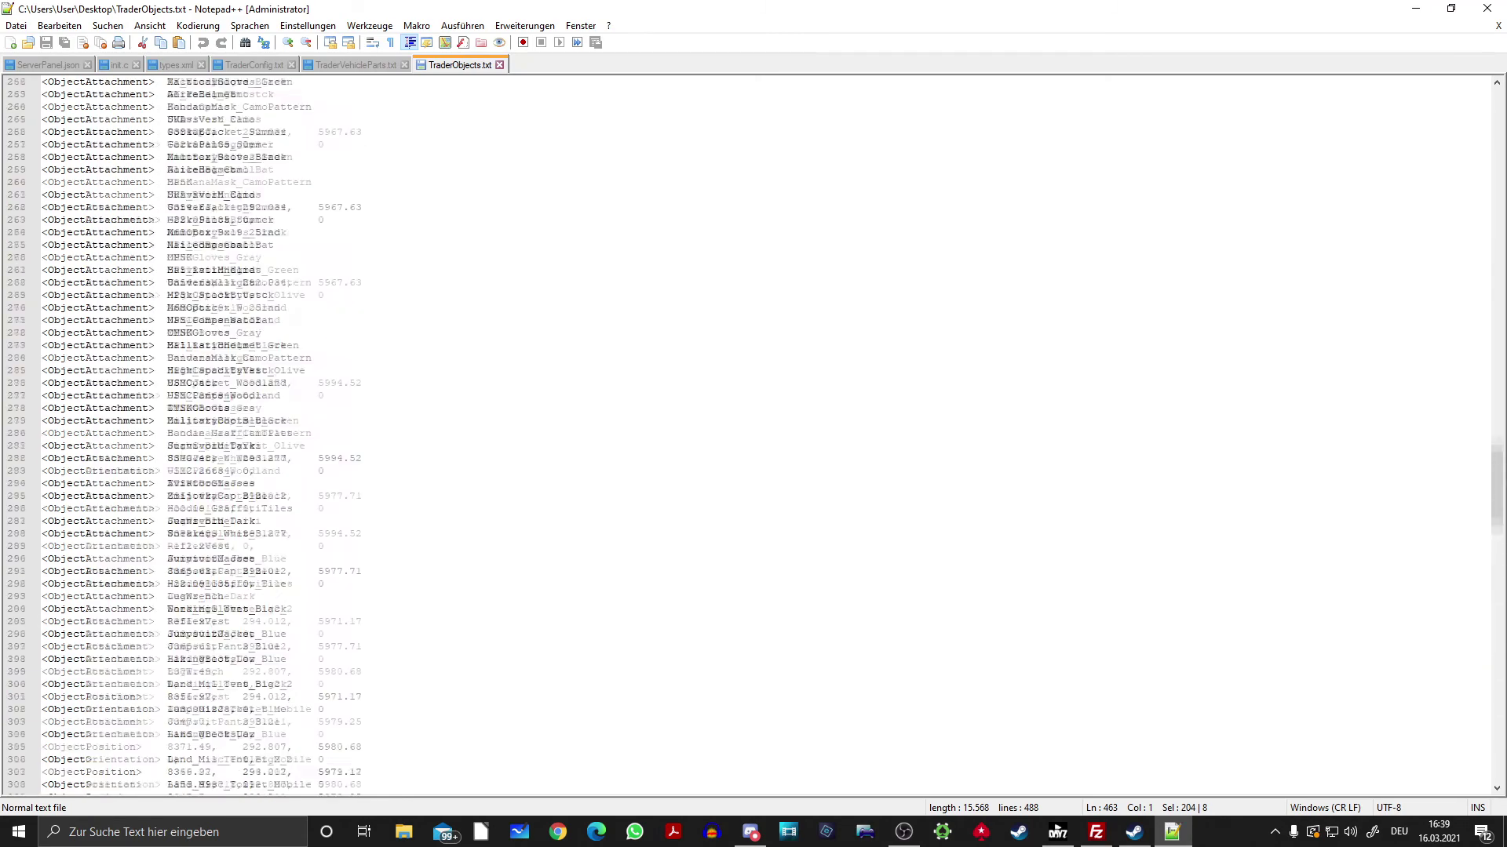
scroll(753, 435, "up", 20)
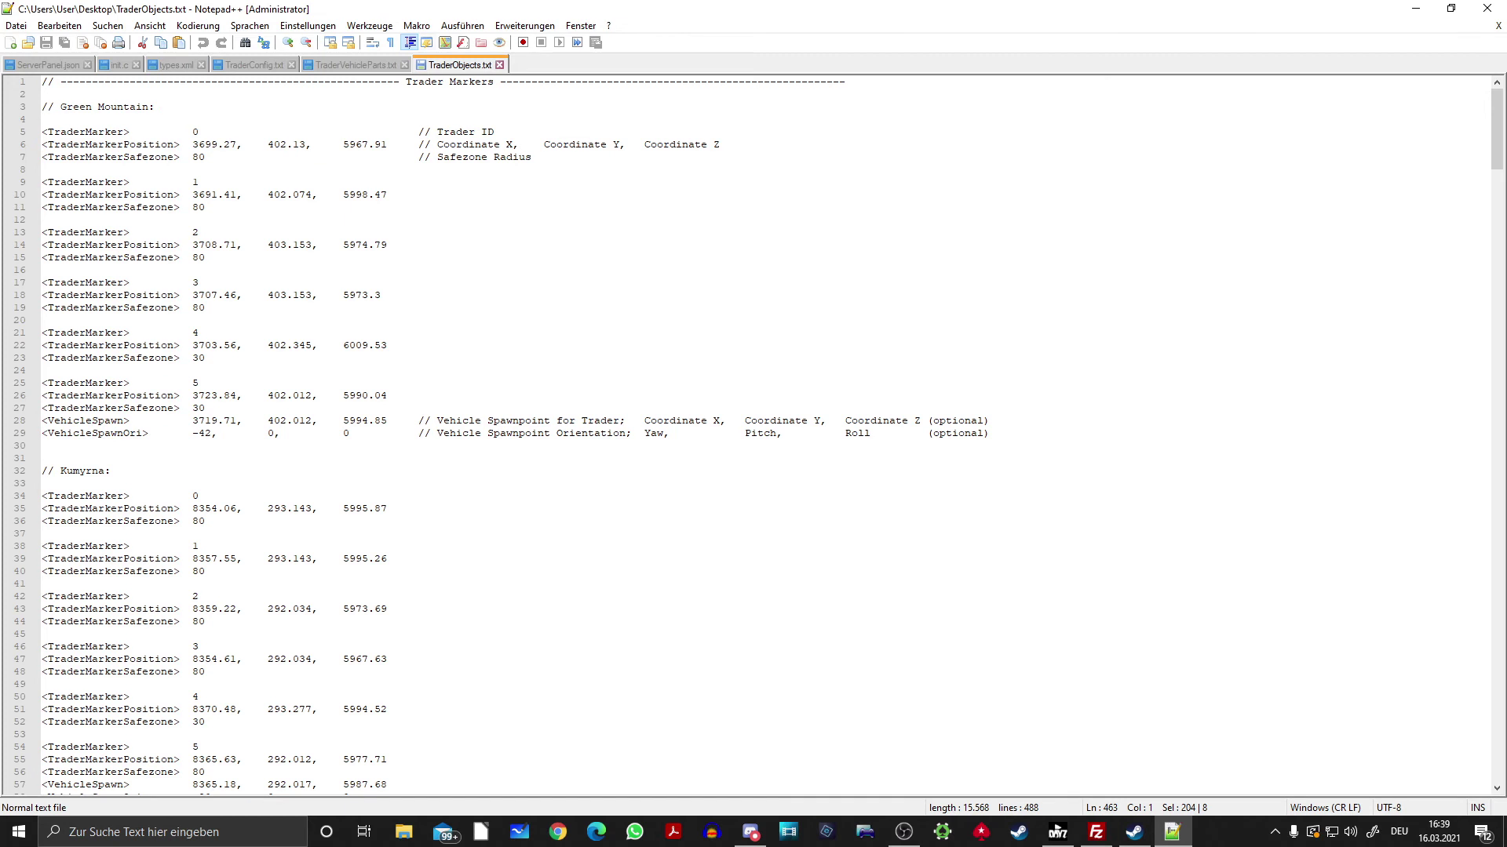
key("ctrl+w")
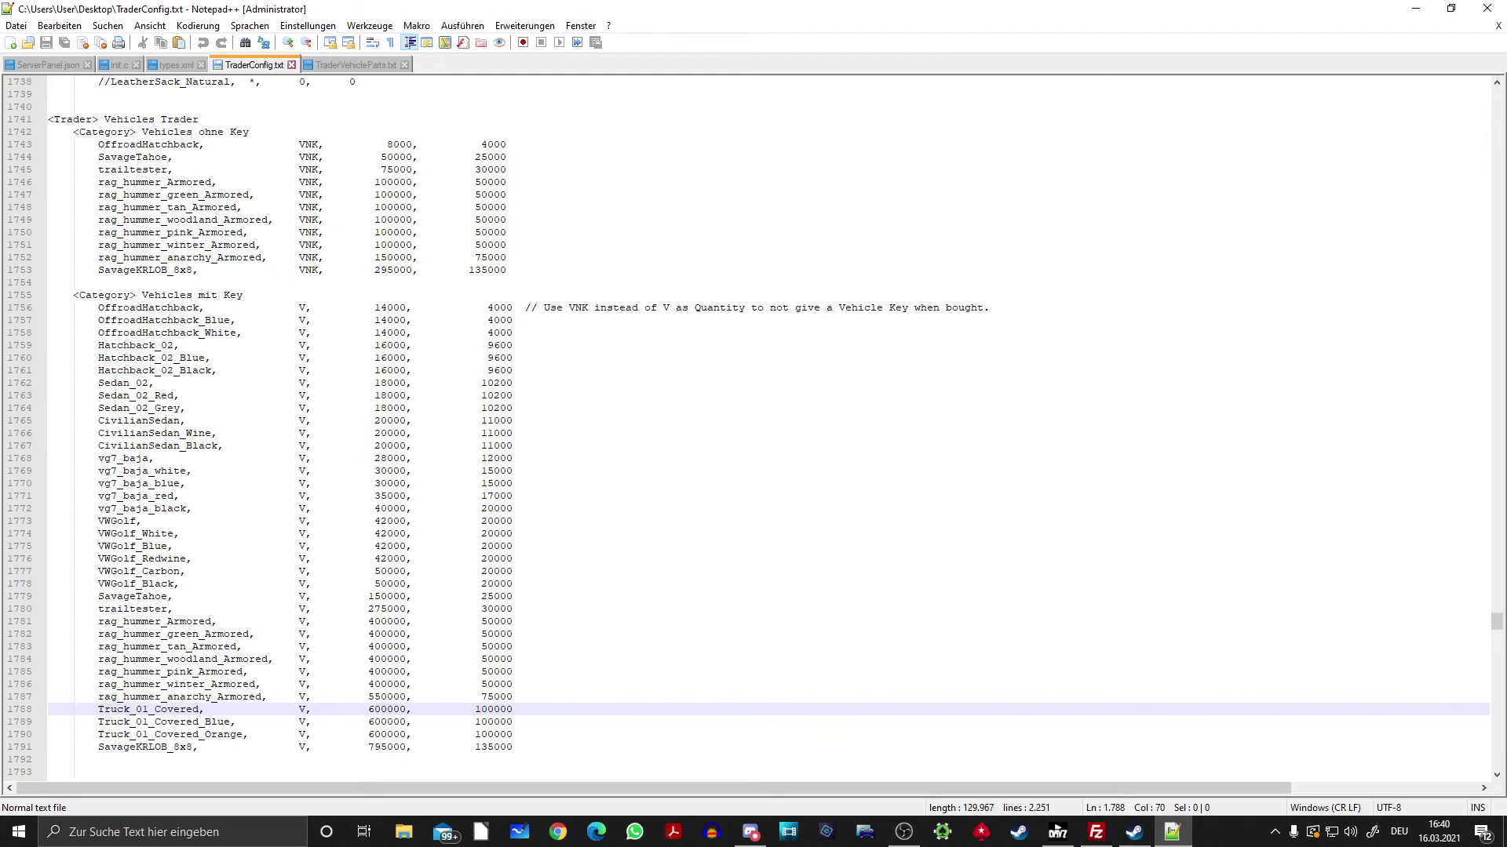
Minimize Notepad++, view the ATM entries in the Steam discussion from its heading, and show the desktop.
left_click(1415, 8)
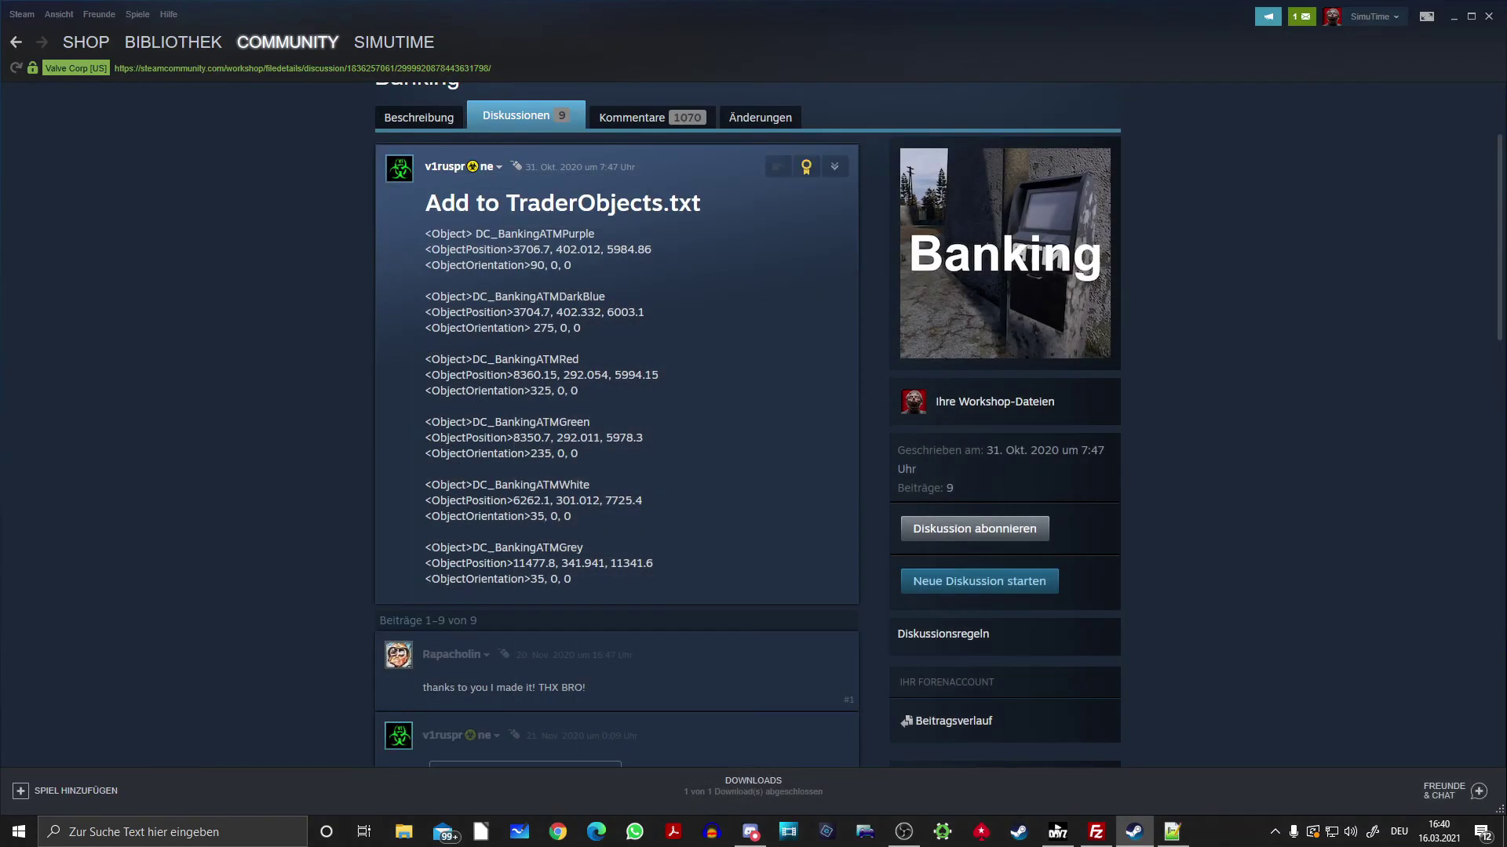
scroll(747, 424, "up", 2)
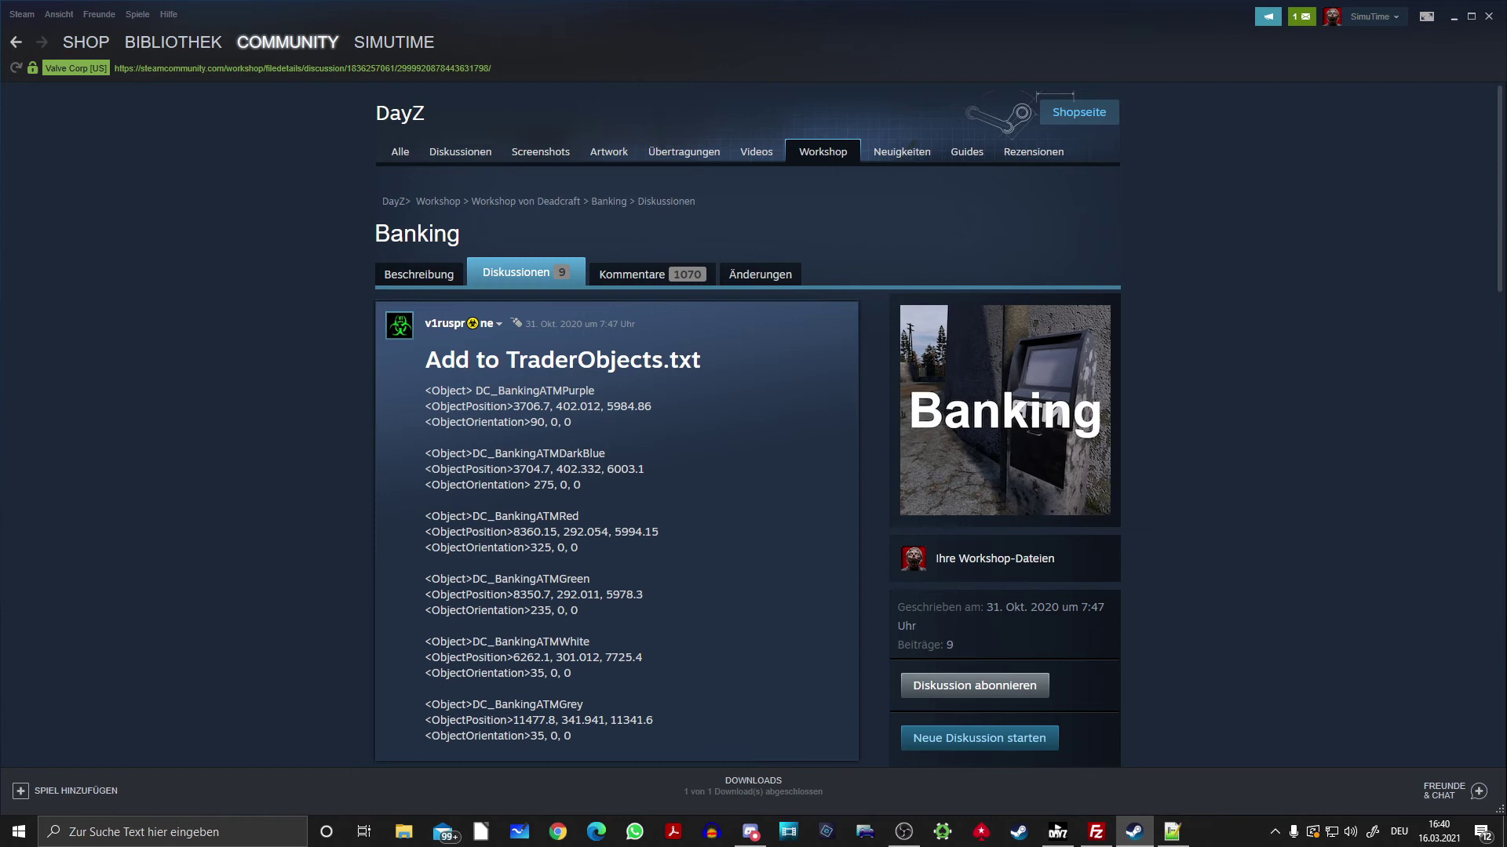
key("super+d")
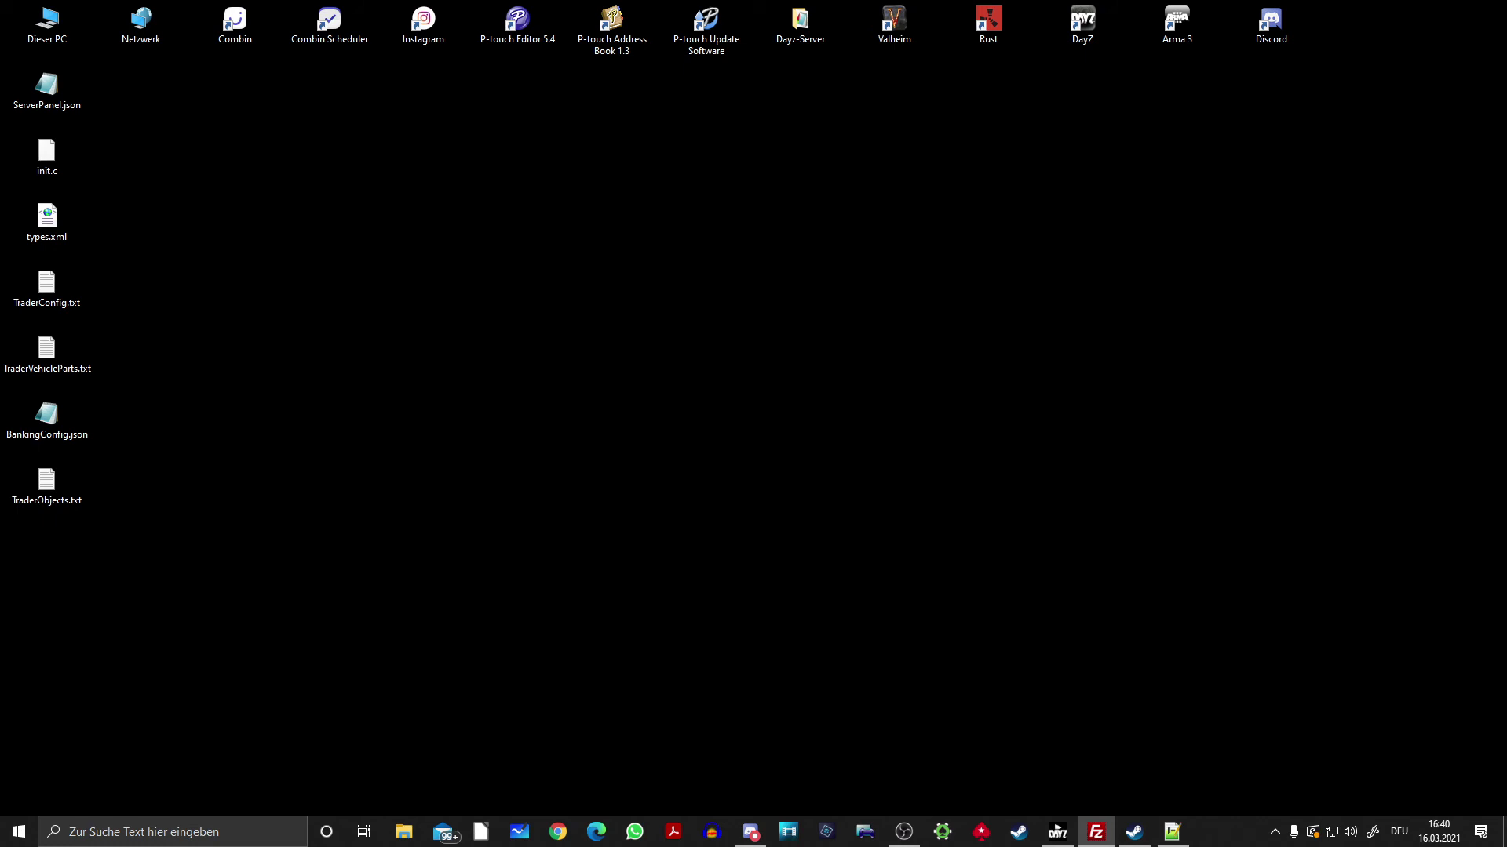
Open types.xml from the desktop for viewing in Notepad++ and return to the desktop.
left_click(46, 287)
key("shift+F10")
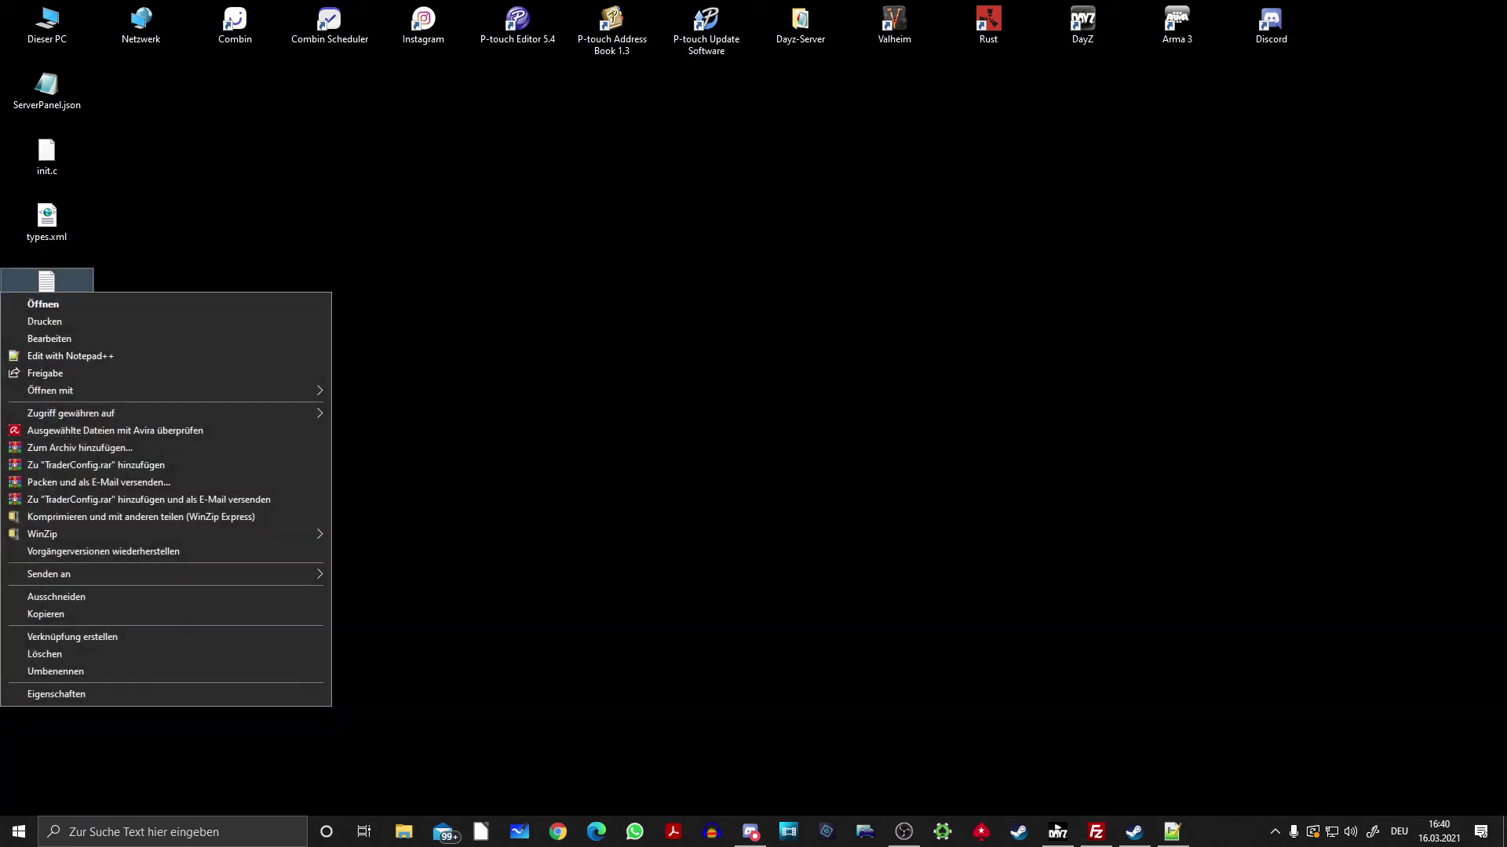
key("Escape")
key("Up")
key("shift+F10")
key("Down")
key("Return")
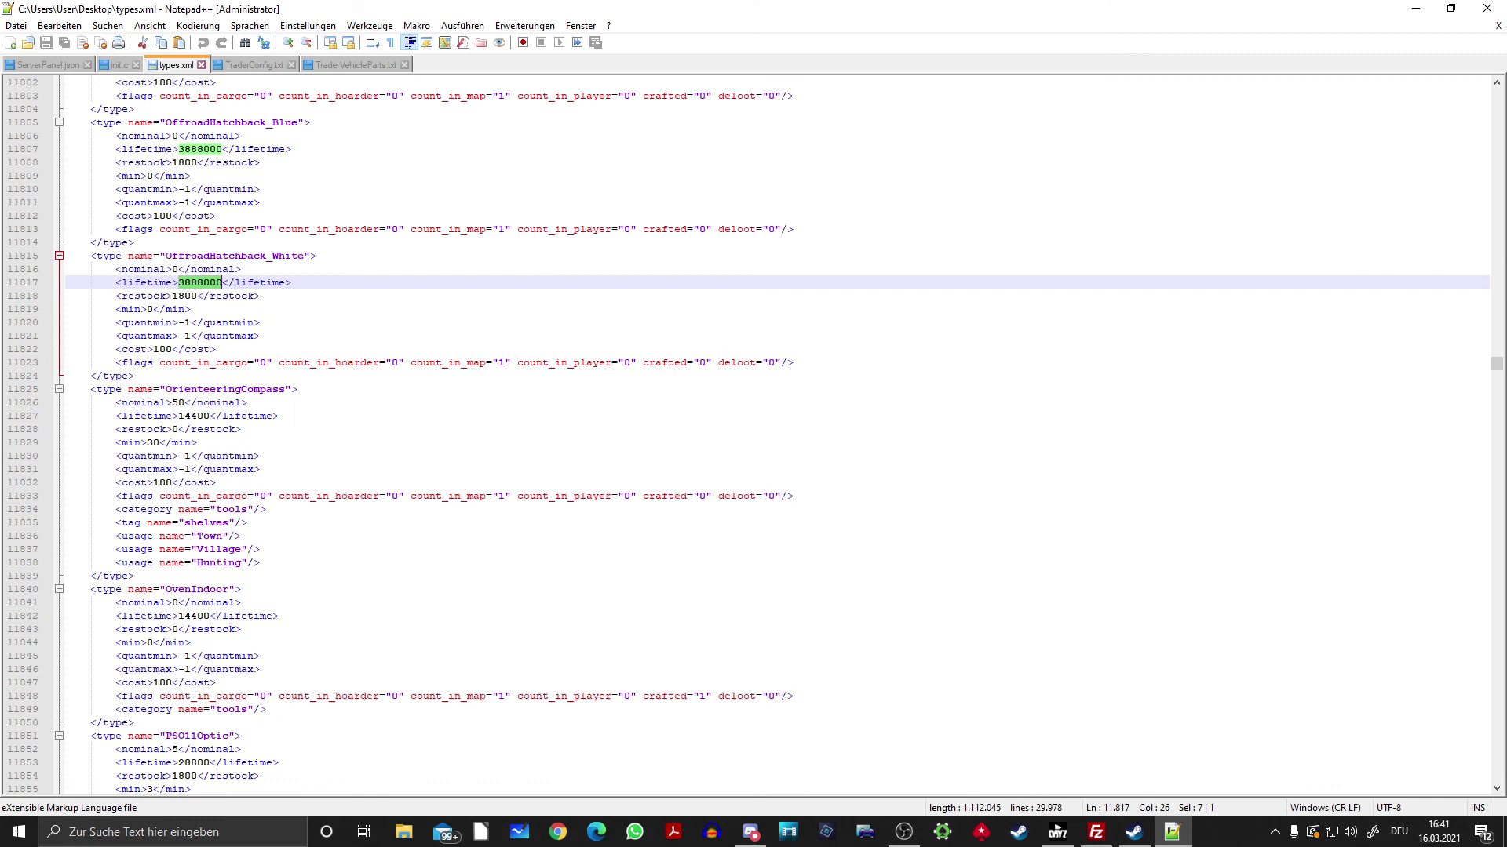
key("super+d")
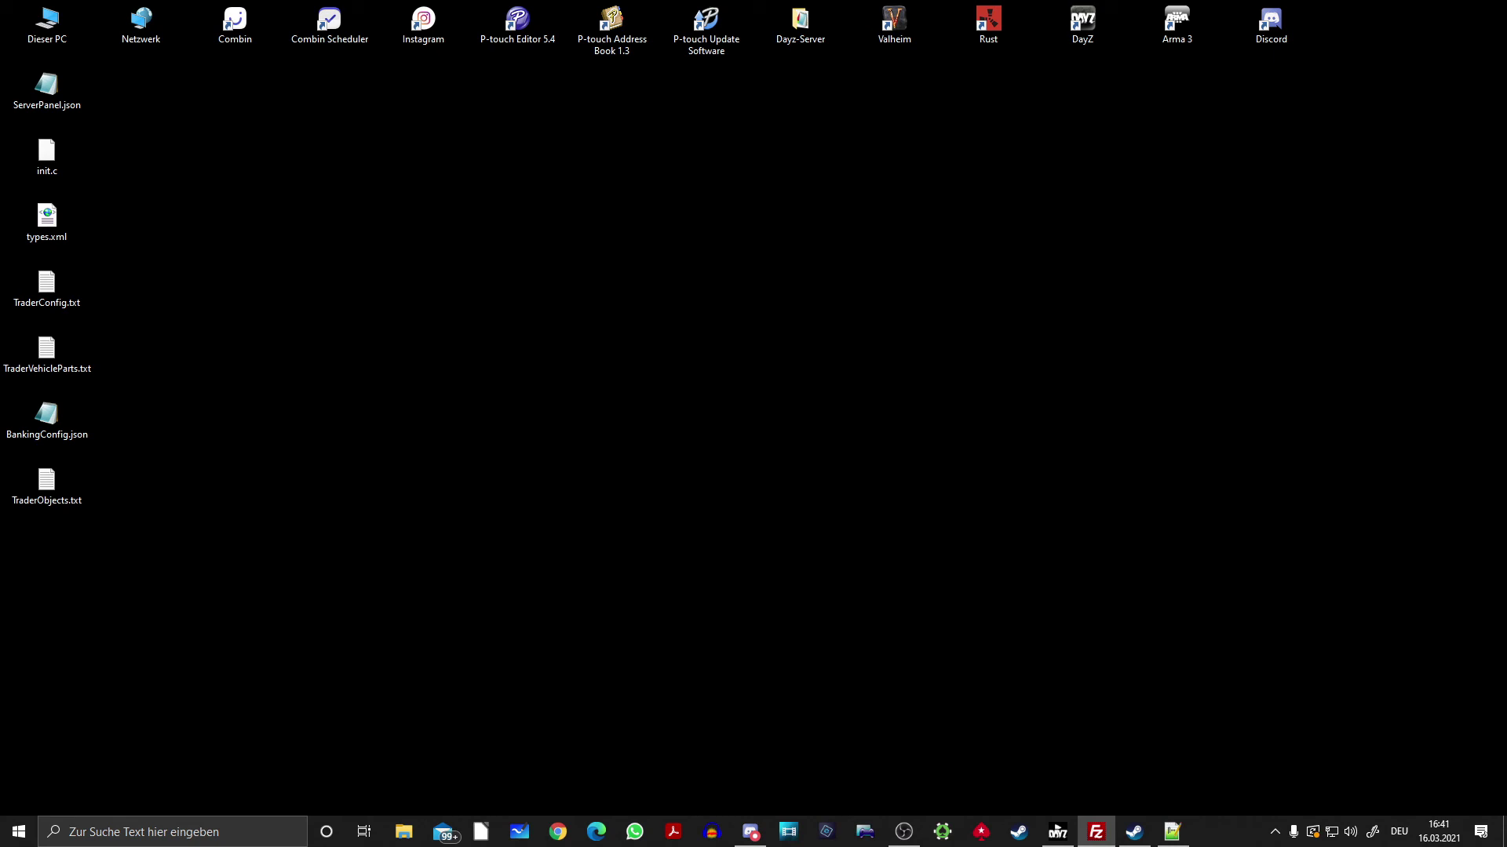
Move the player's banking JSON file to the middle of the desktop and open it in Notepad++.
left_click_drag(46, 546, 611, 349)
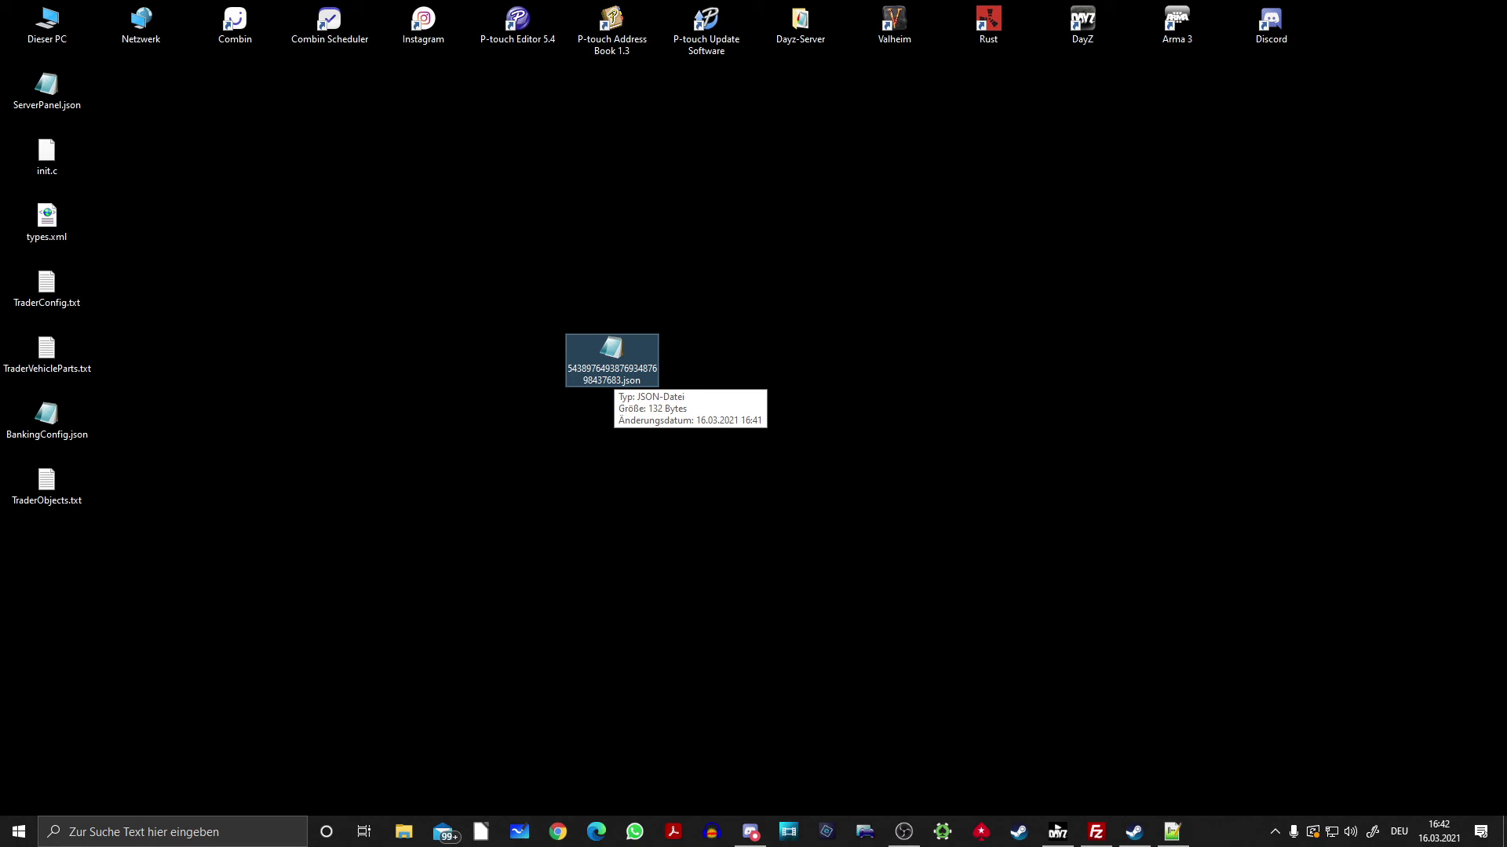
right_click(609, 357)
left_click(550, 404)
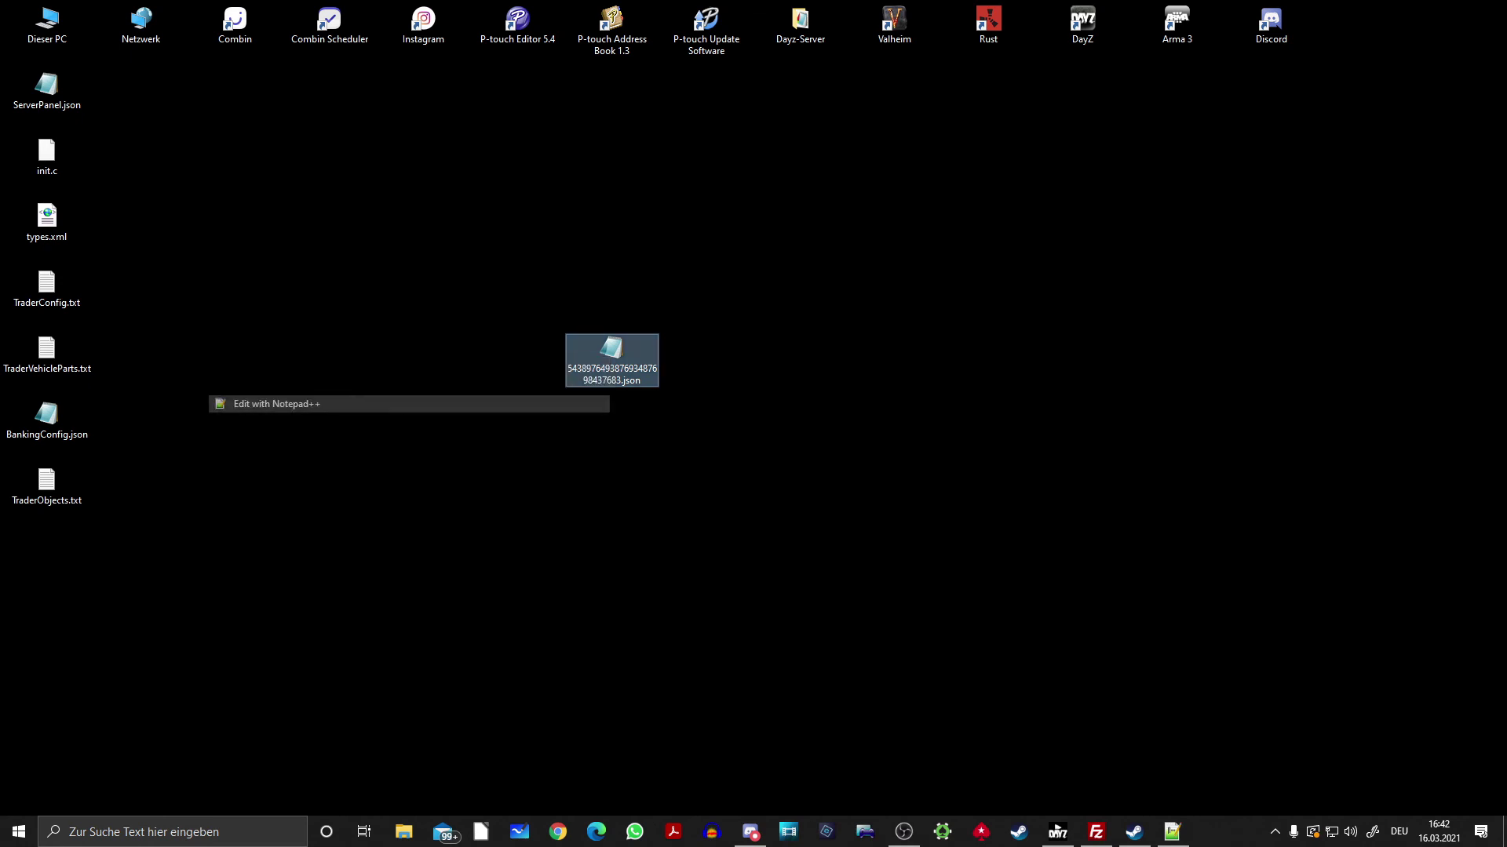
Highlight the m_PlainID and m_OwnedCurrency values in the player's banking file and clear the selection.
left_click_drag(165, 94, 279, 94)
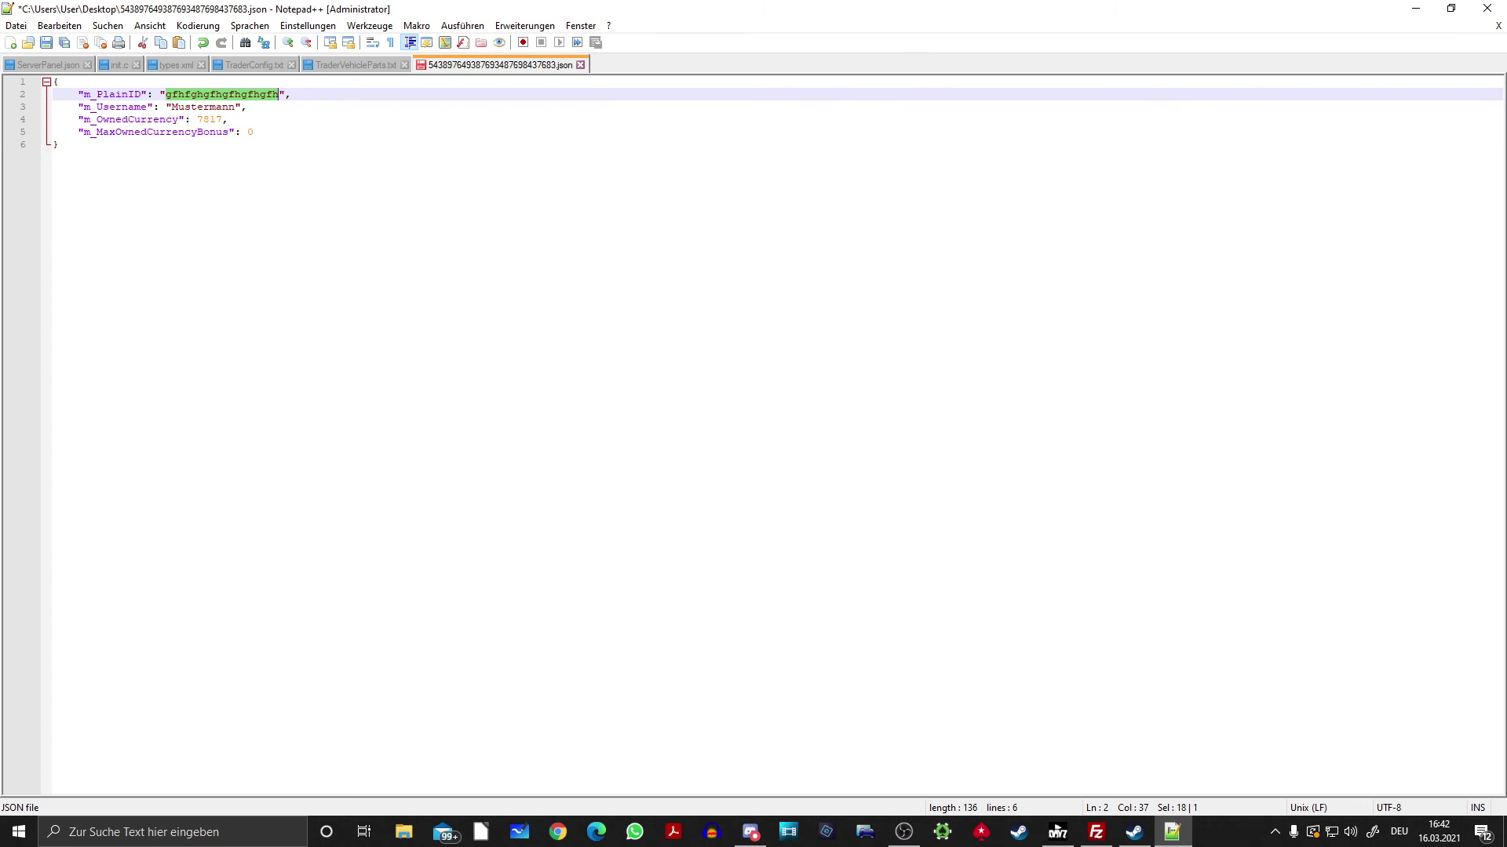
left_click_drag(197, 119, 223, 119)
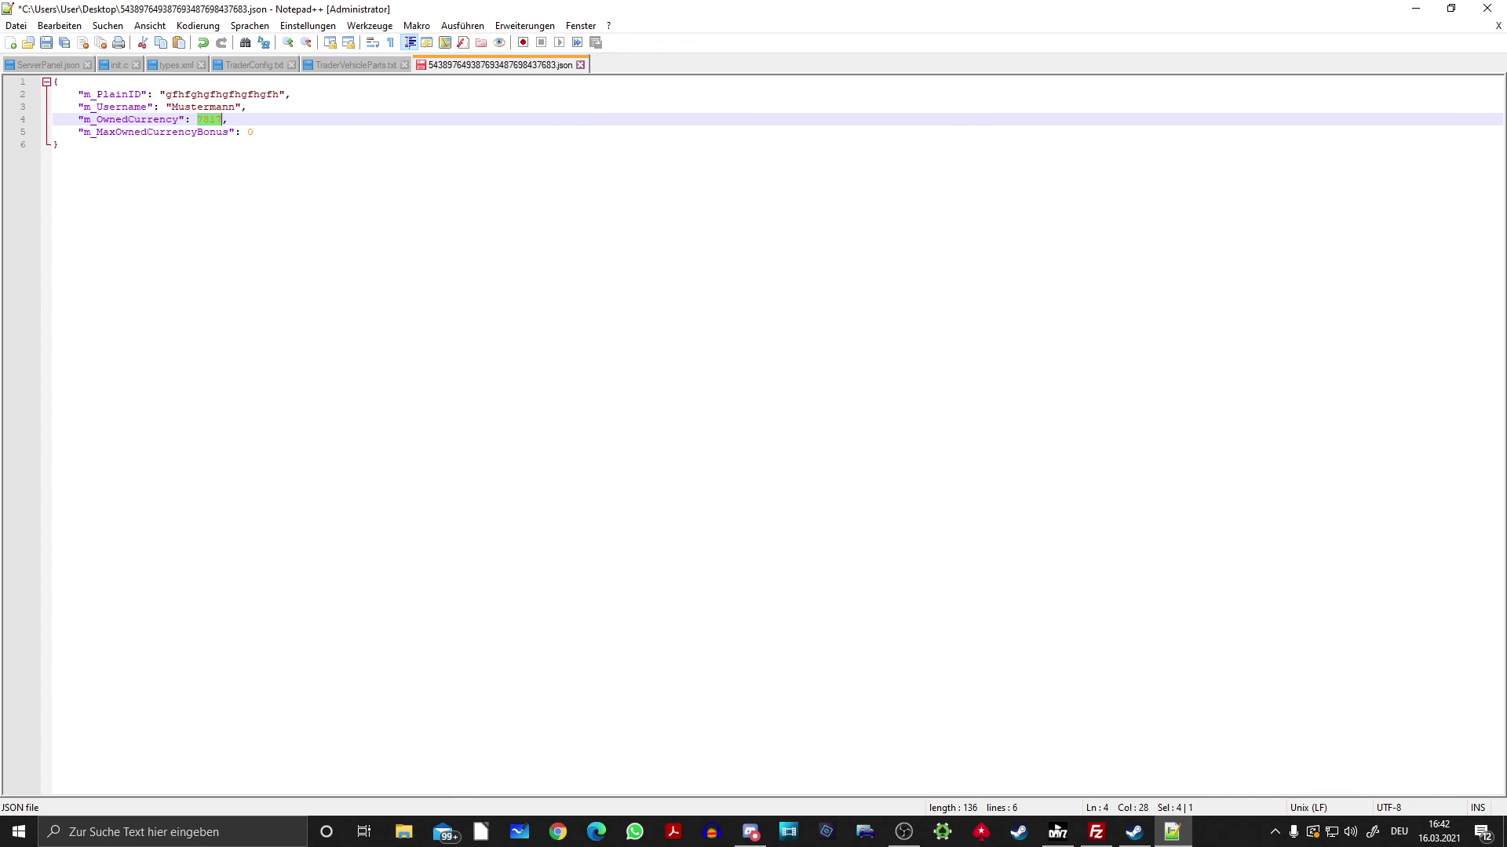
left_click(58, 144)
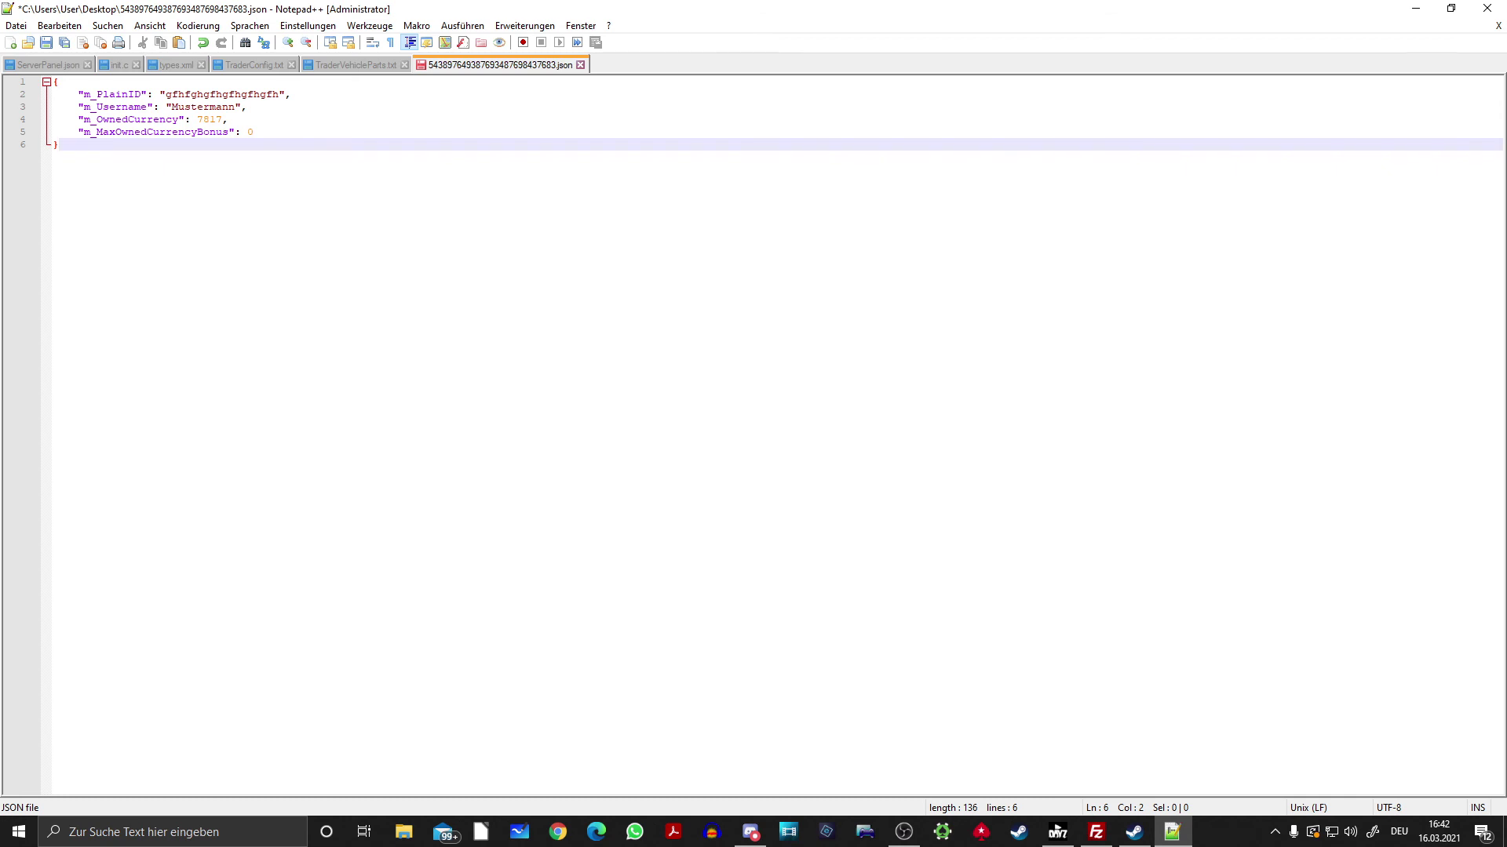
Set m_OwnedCurrency in the player's banking file to 17817 and minimize Notepad++.
left_click(198, 120)
type("1")
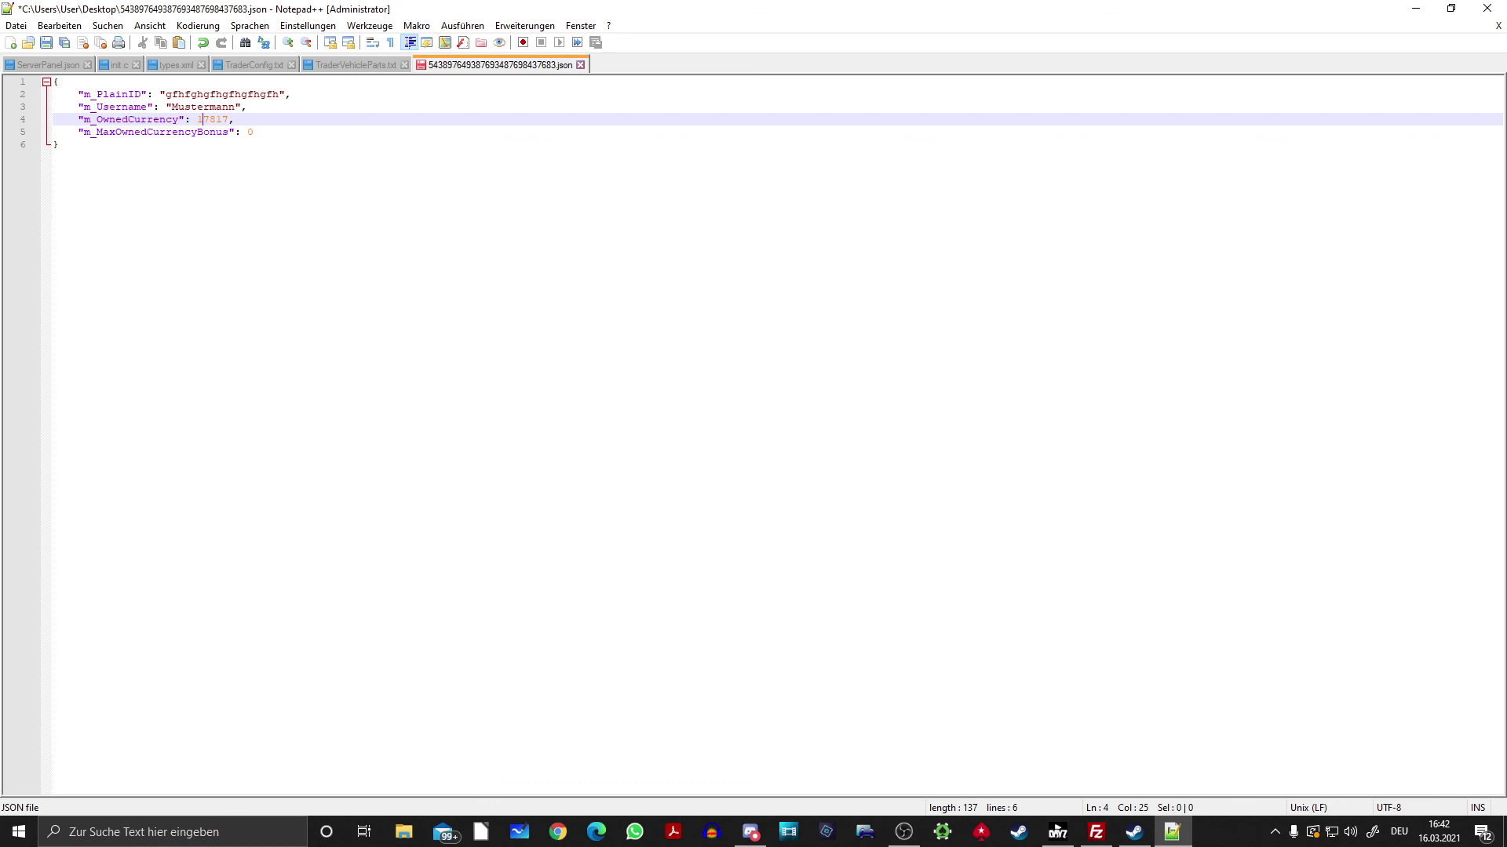
left_click(1416, 8)
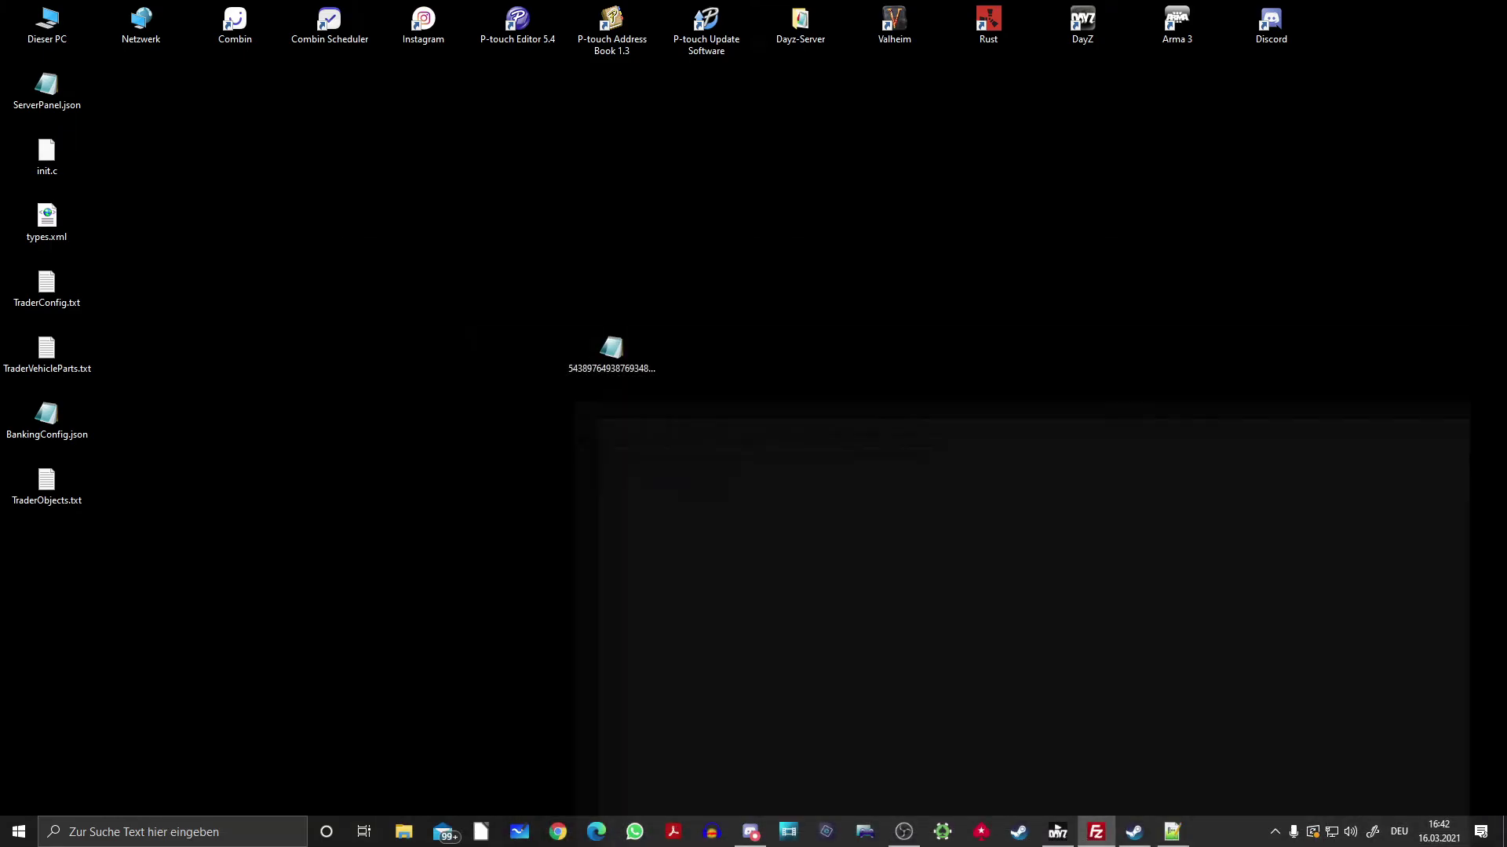